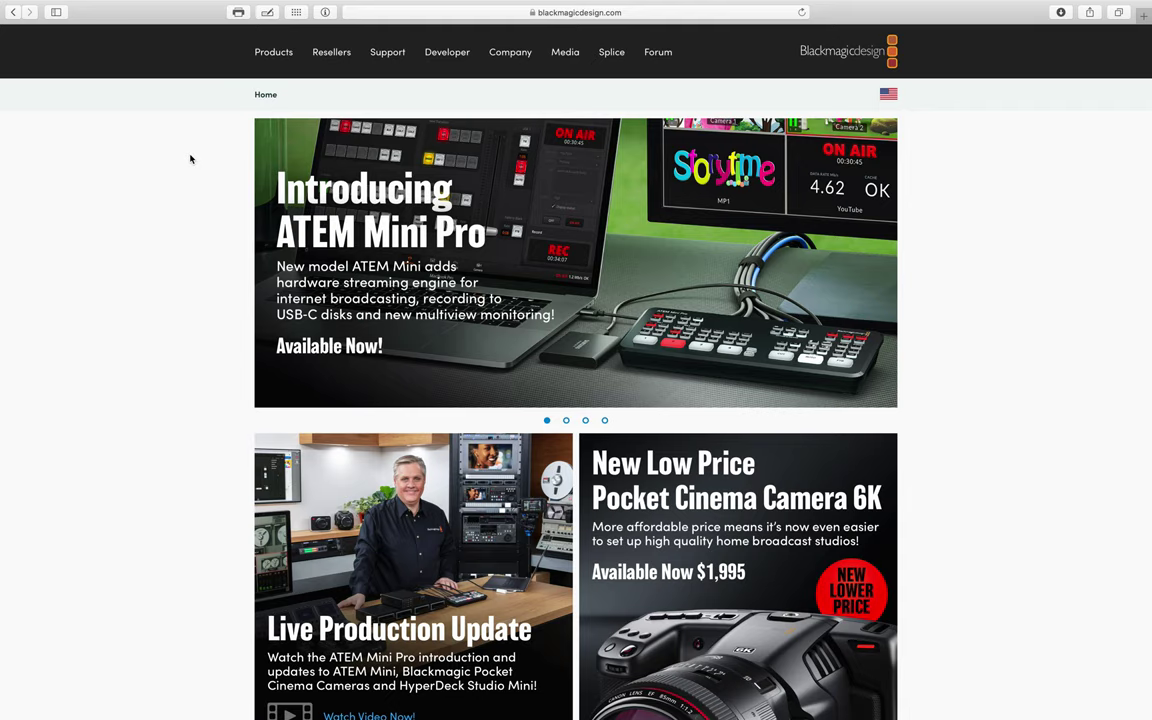
# From Blackmagic Design's Products page, open the DaVinci Resolve 16 page and bring up its Download options.
pyautogui.click(260, 52)
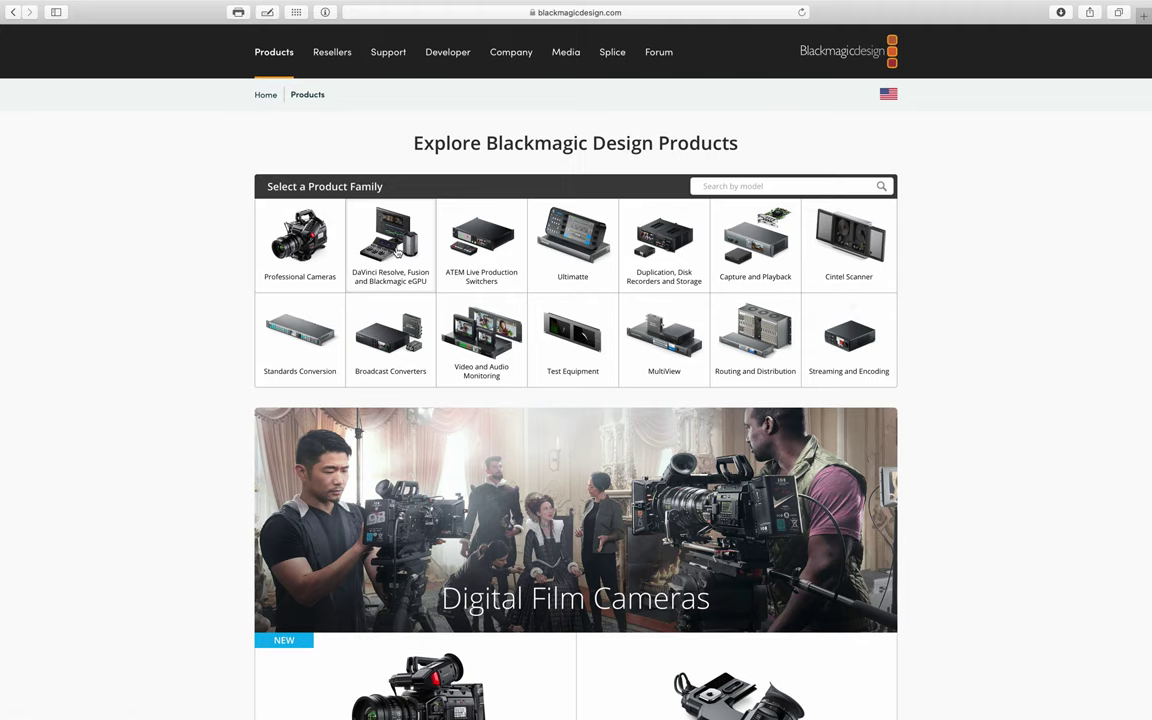
pyautogui.click(395, 250)
pyautogui.scroll(-5, 356, 221)
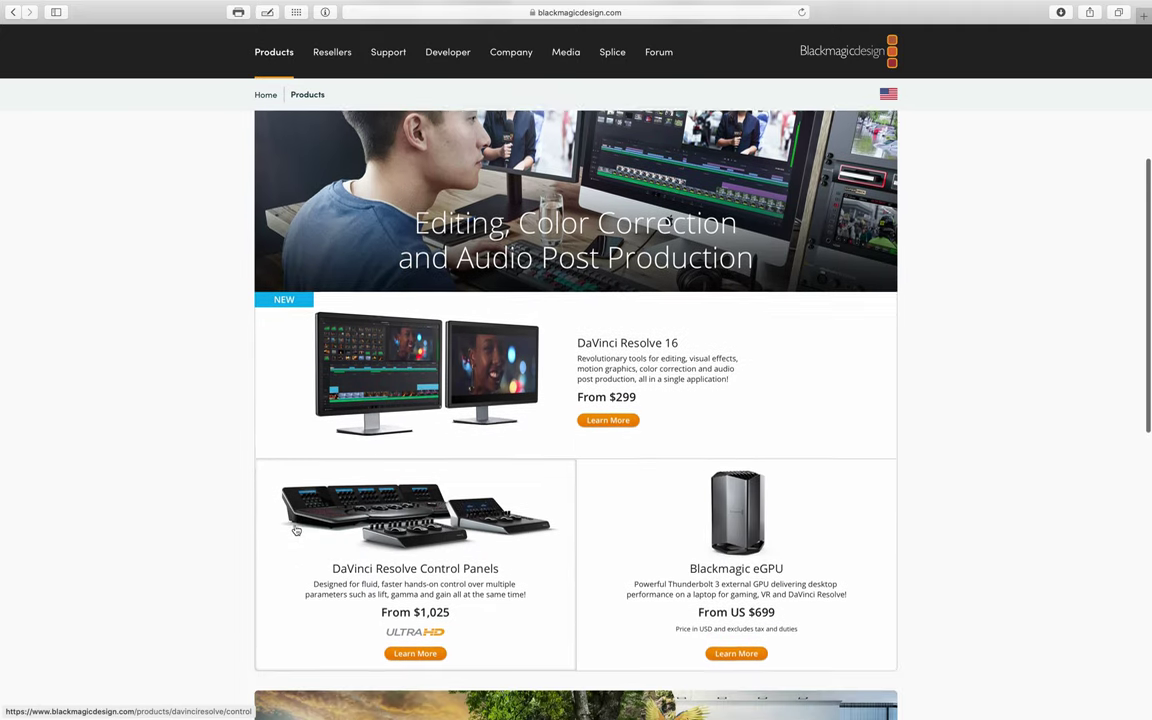
pyautogui.scroll(-3, 300, 525)
pyautogui.click(465, 473)
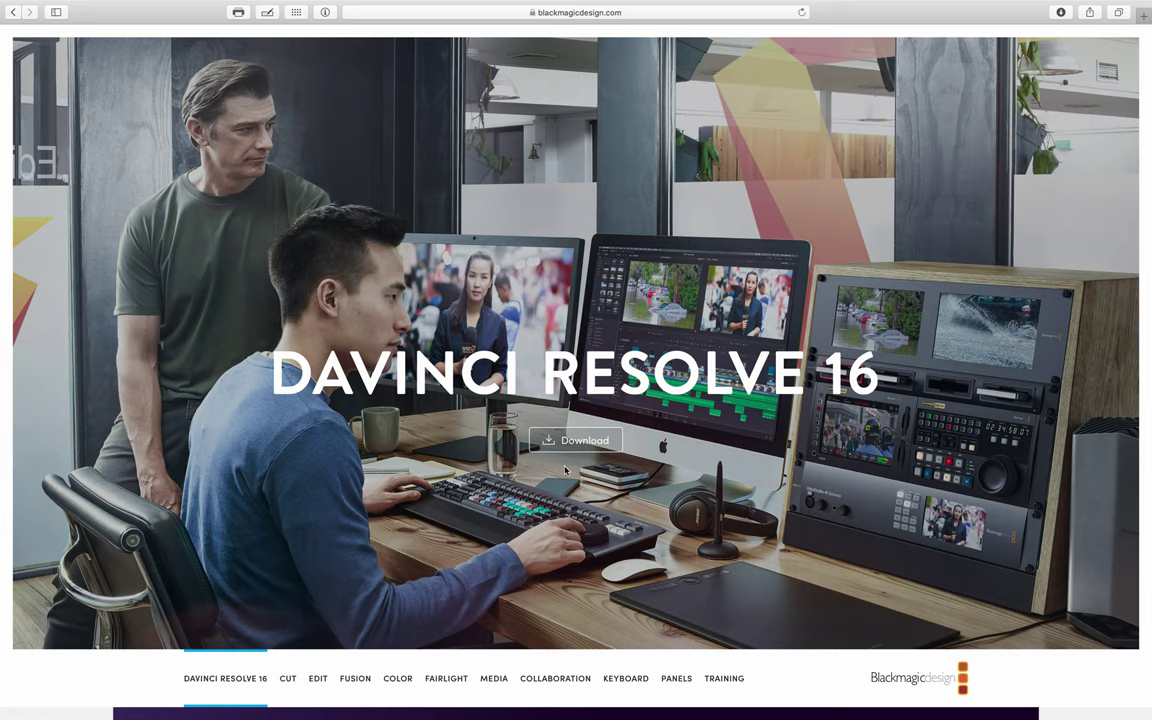
pyautogui.click(580, 443)
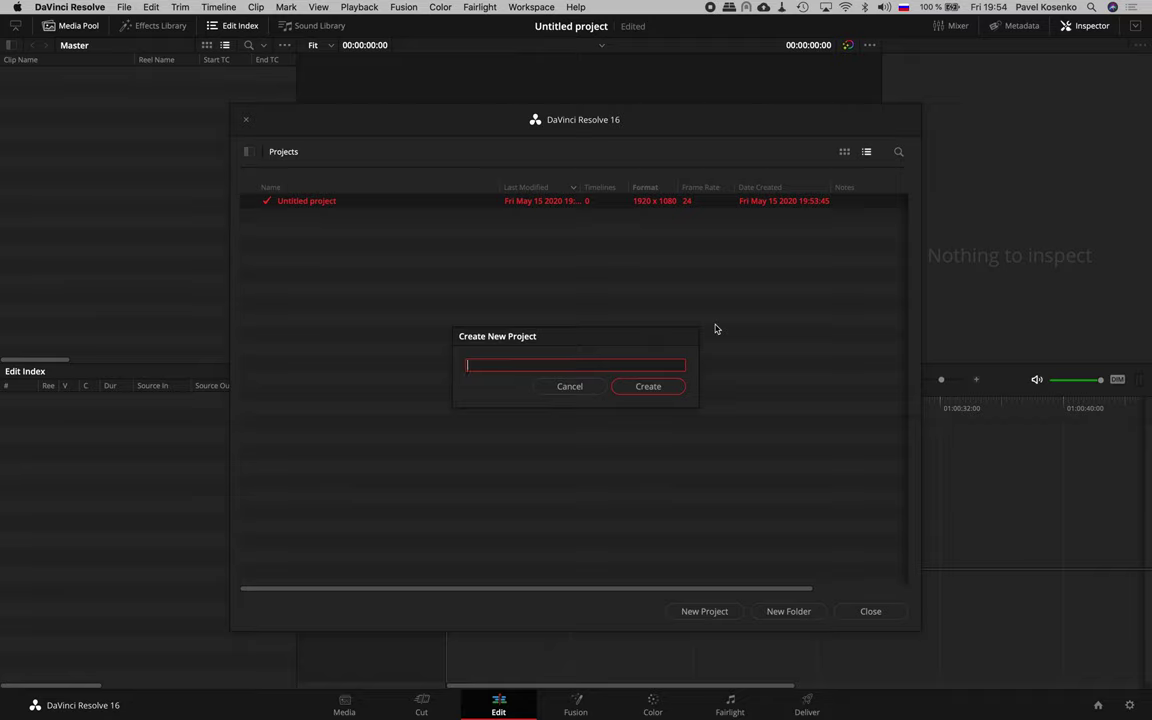
# Name the new project 'Обработка фотографий' and create it.
pyautogui.write('Обработка фотографий')
pyautogui.click(648, 387)
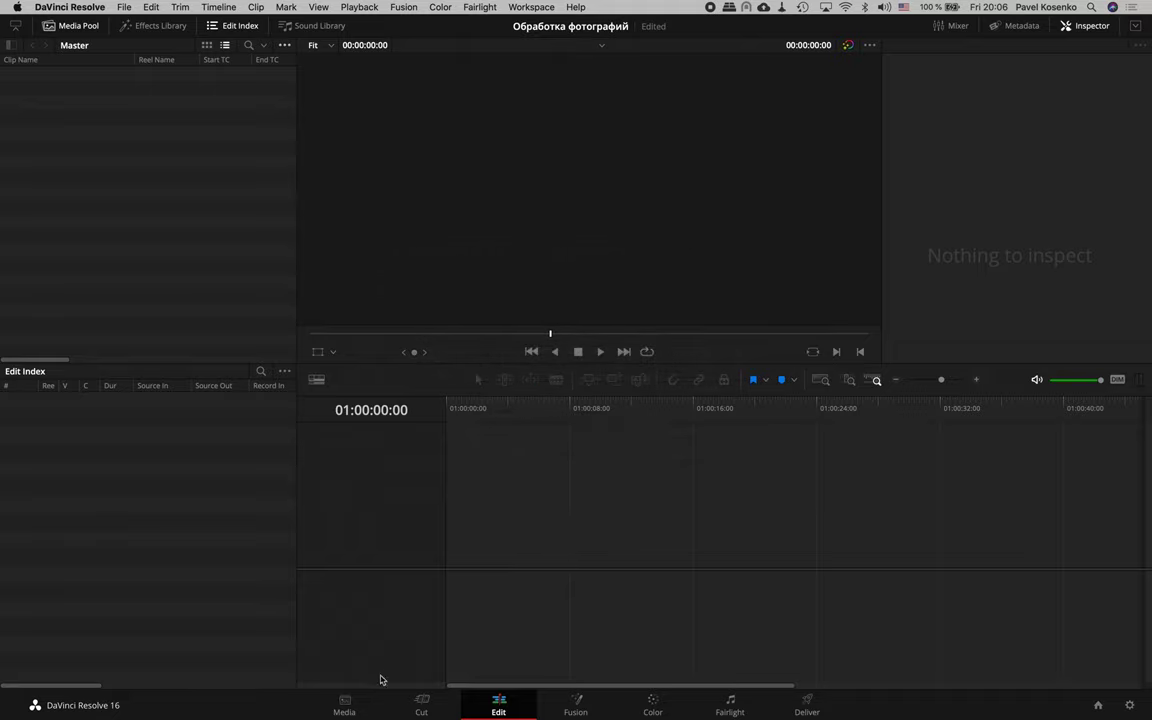
# Switch to the Media page and try the viewer display options.
pyautogui.click(344, 704)
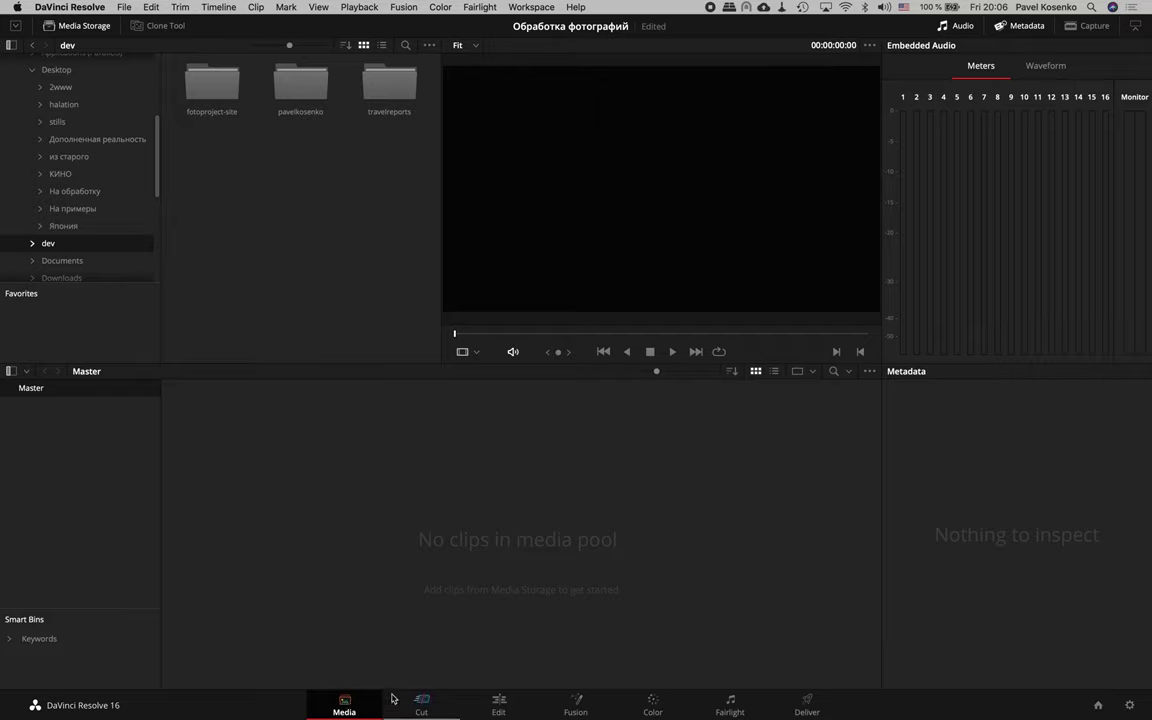
pyautogui.click(431, 46)
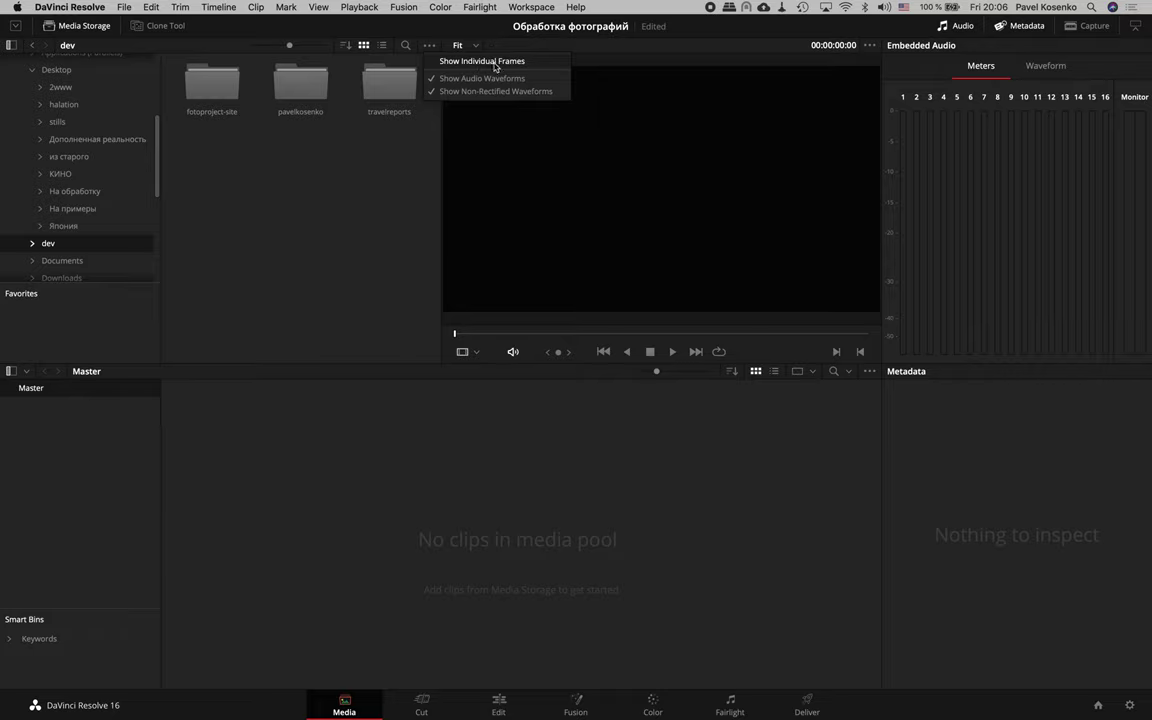
pyautogui.click(490, 66)
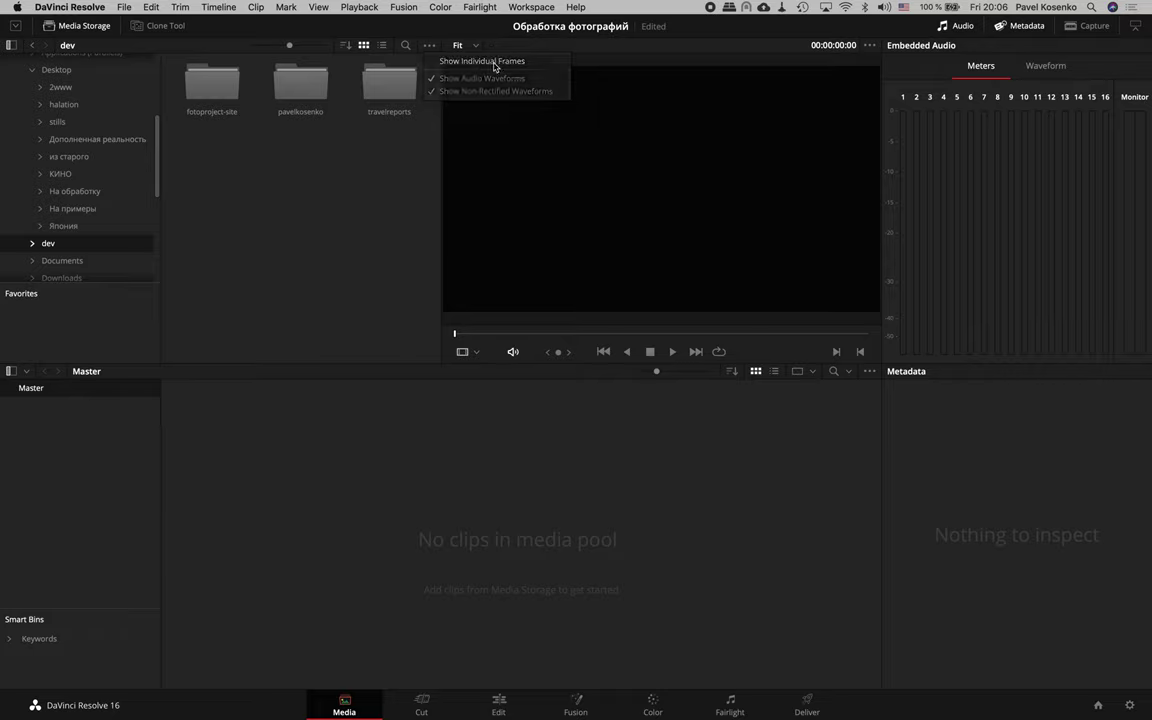
pyautogui.click(431, 46)
pyautogui.click(580, 46)
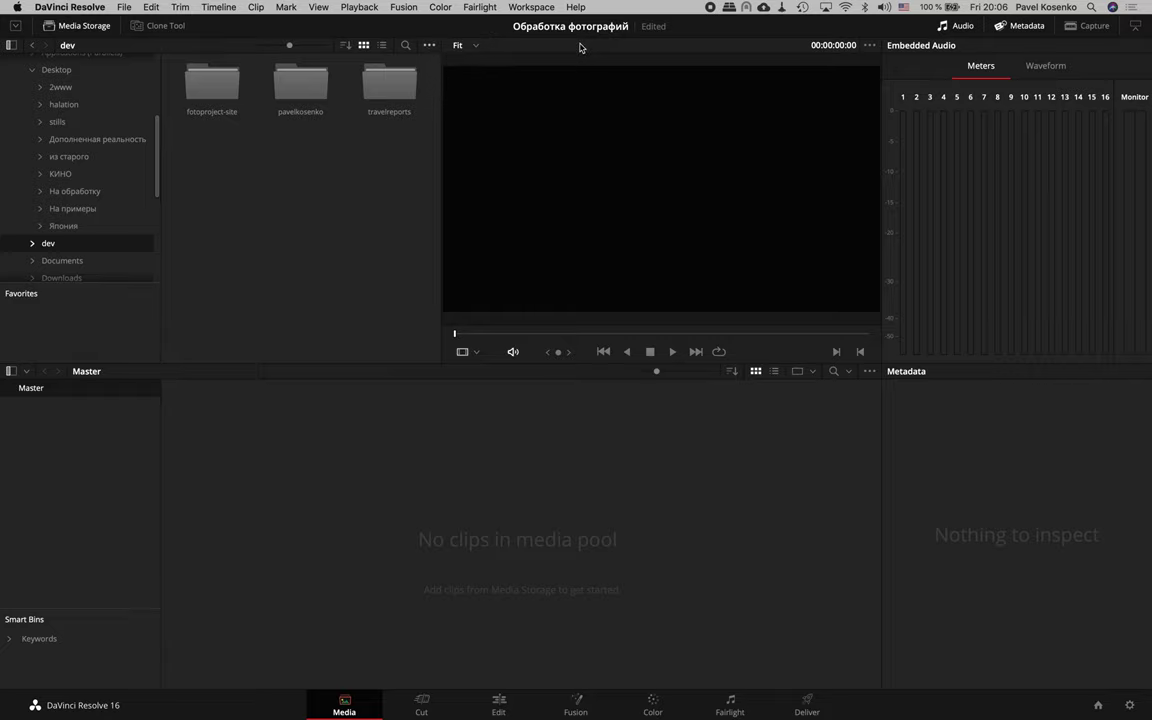
# In User > Editing preferences, set Standard still duration to 1 frame and save.
pyautogui.click(86, 6)
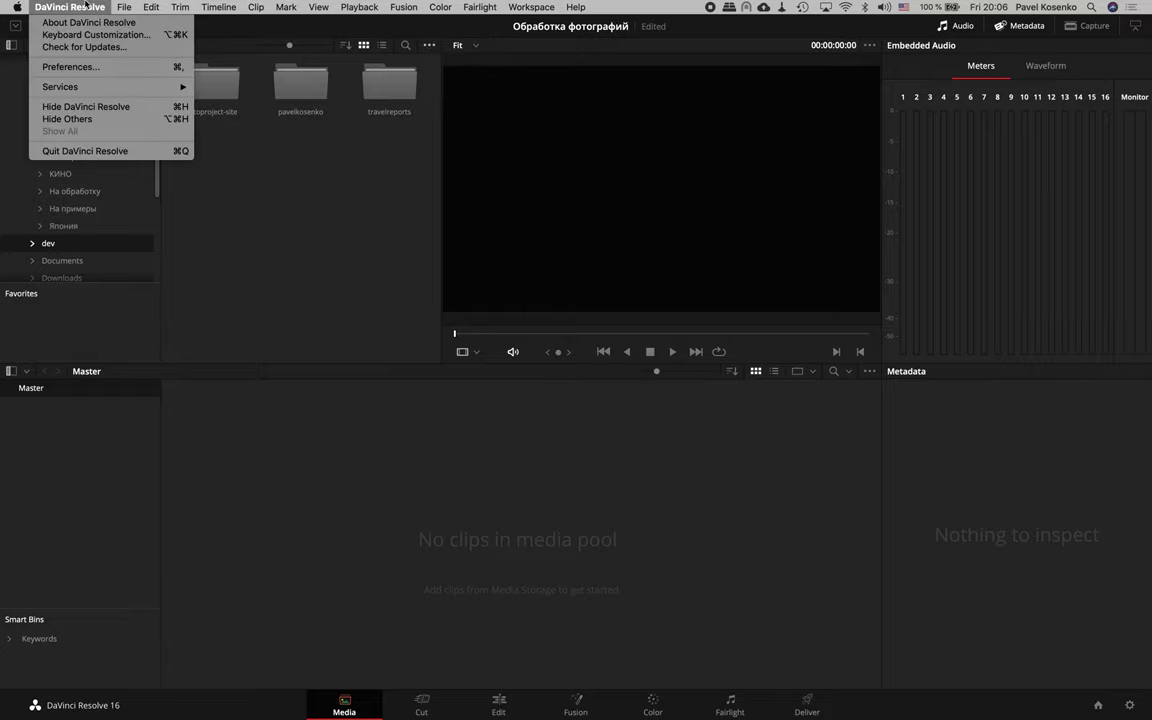
pyautogui.click(106, 67)
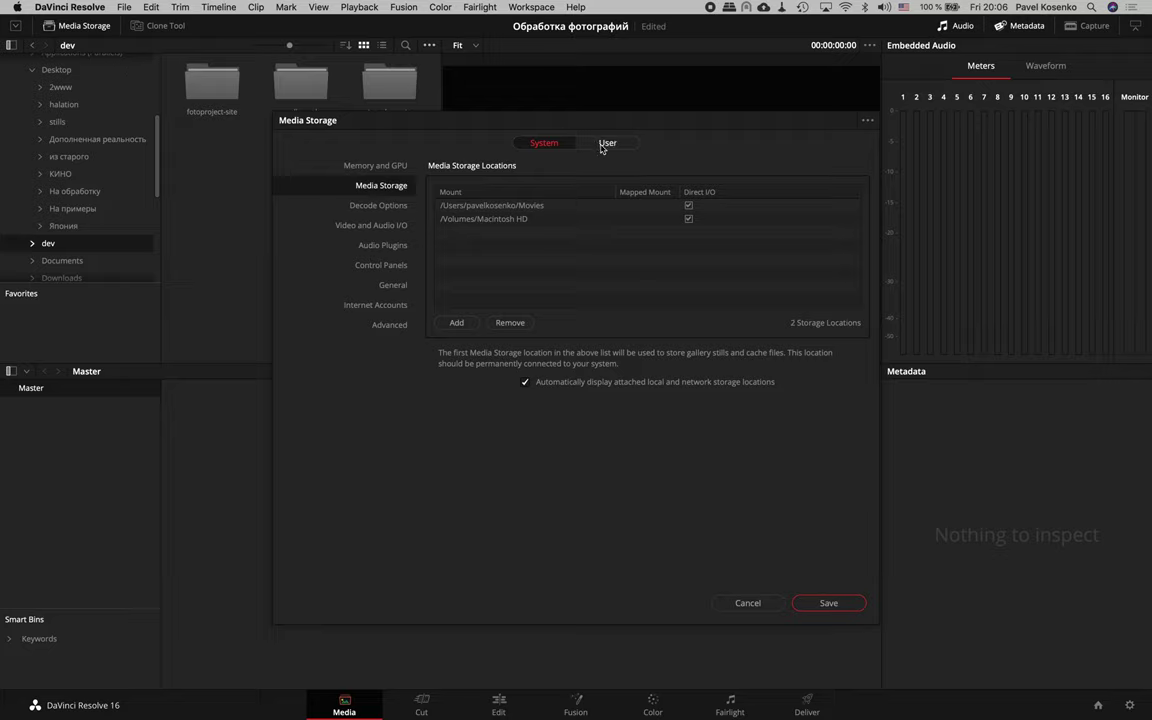
pyautogui.click(610, 145)
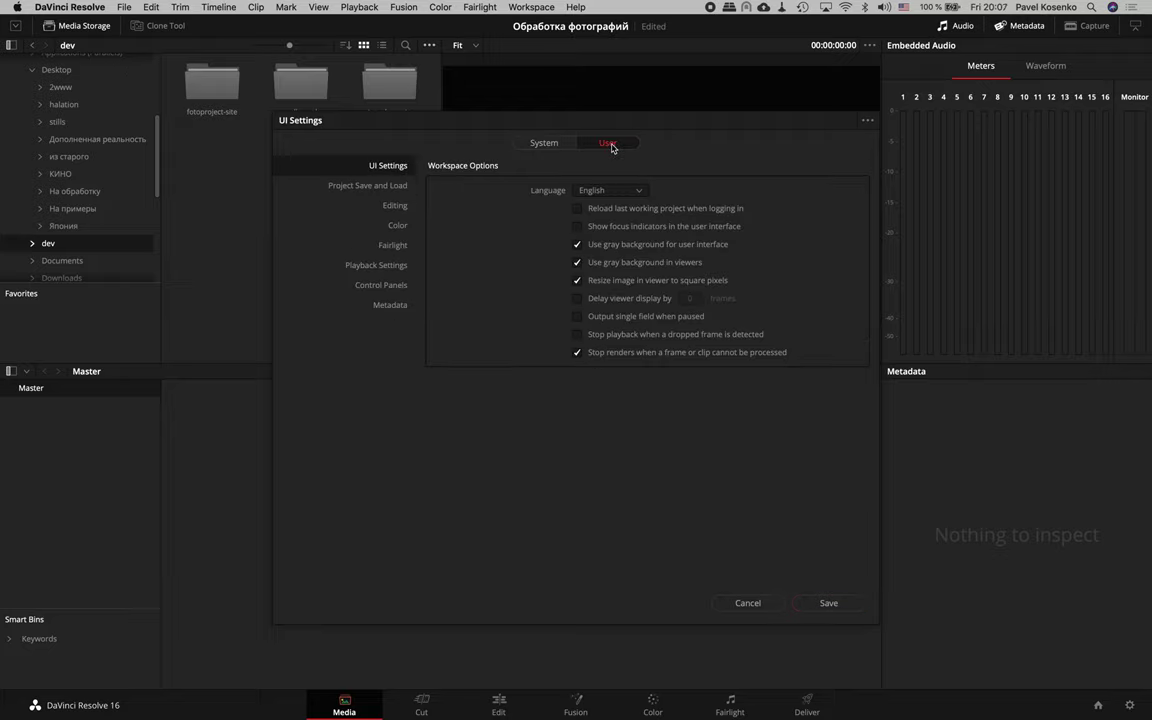
pyautogui.click(396, 206)
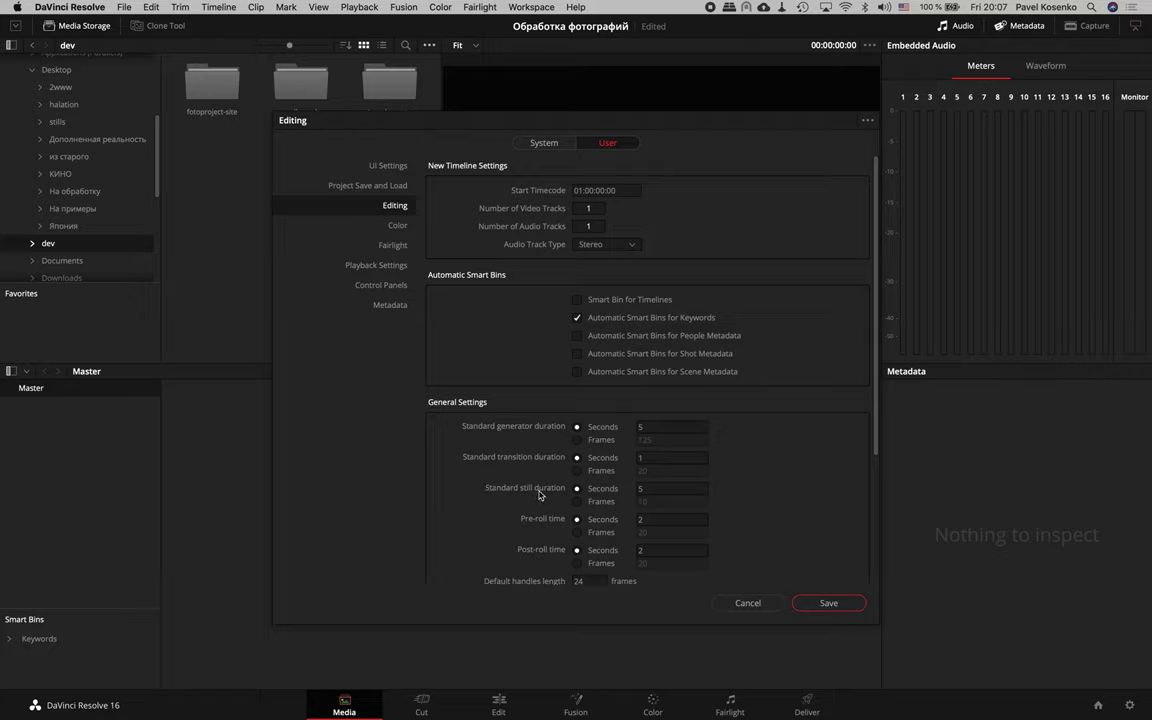
pyautogui.click(579, 502)
pyautogui.click(662, 501)
pyautogui.press('BackSpace')
pyautogui.click(828, 604)
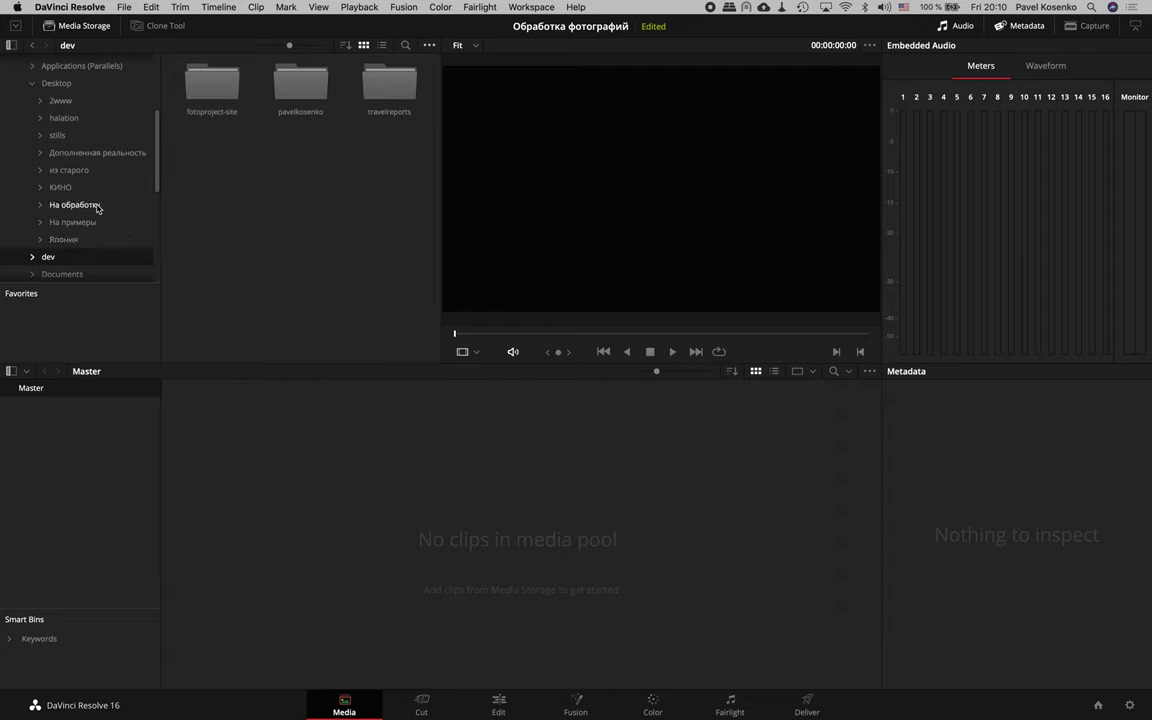
# Open the На обработку folder in Media Storage and browse its CR2 thumbnails.
pyautogui.click(96, 206)
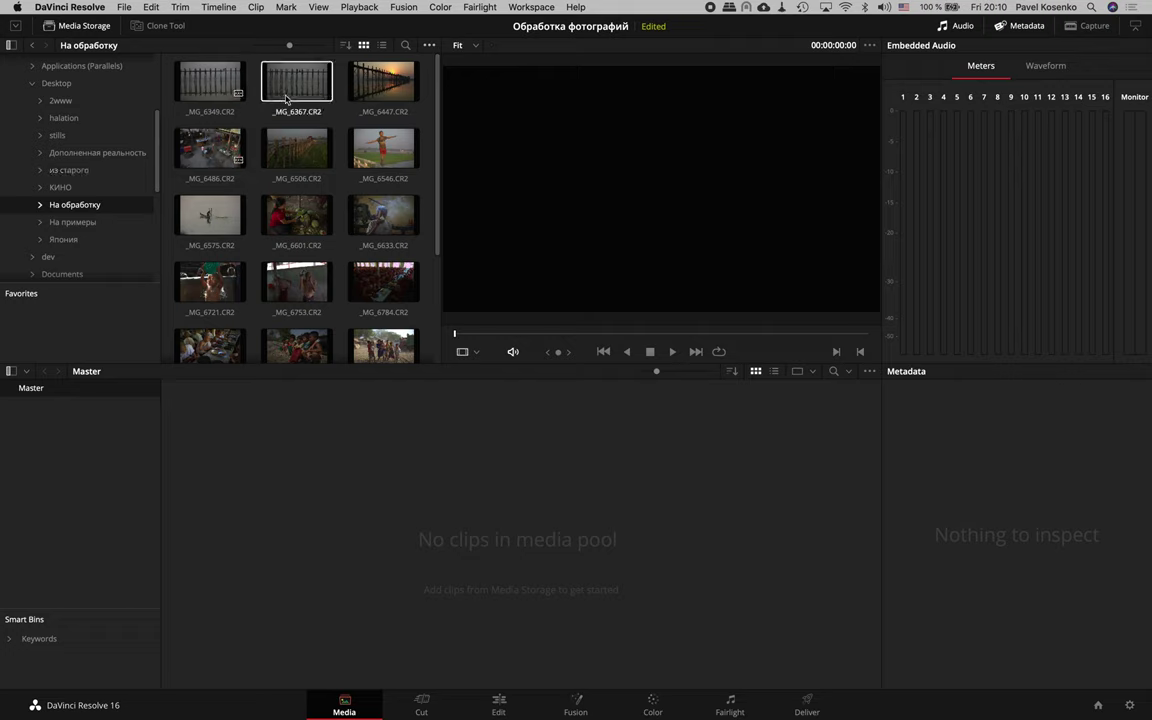
pyautogui.scroll(-3, 321, 172)
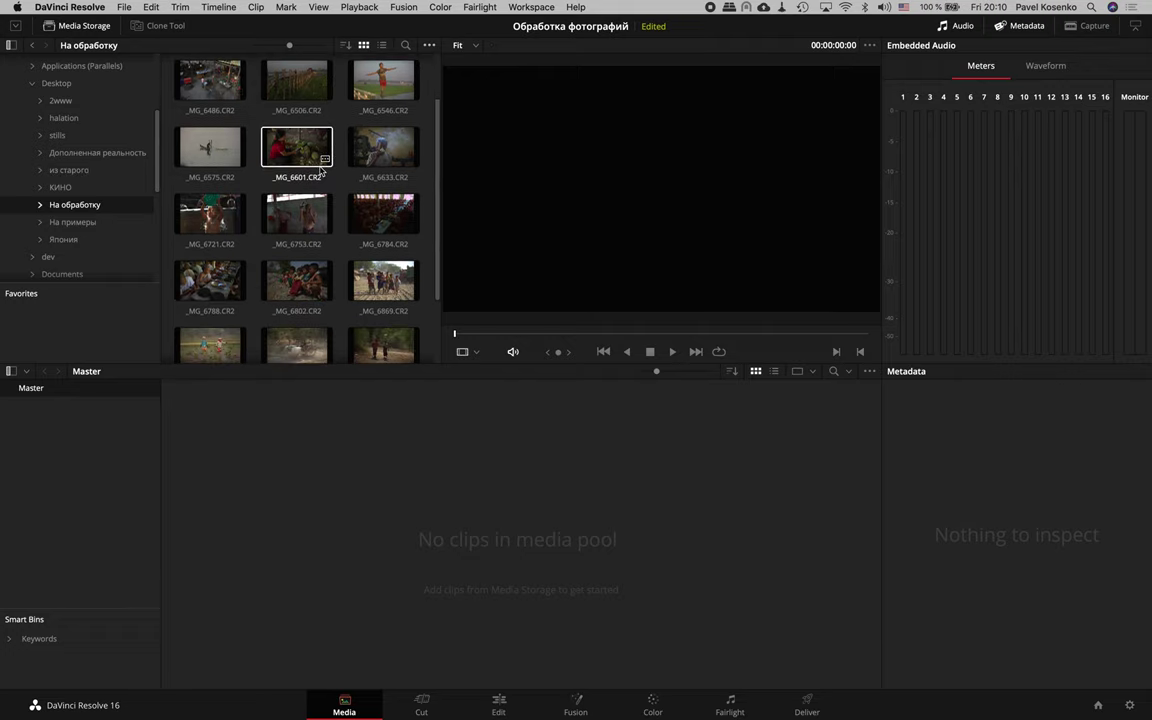
pyautogui.scroll(3, 321, 172)
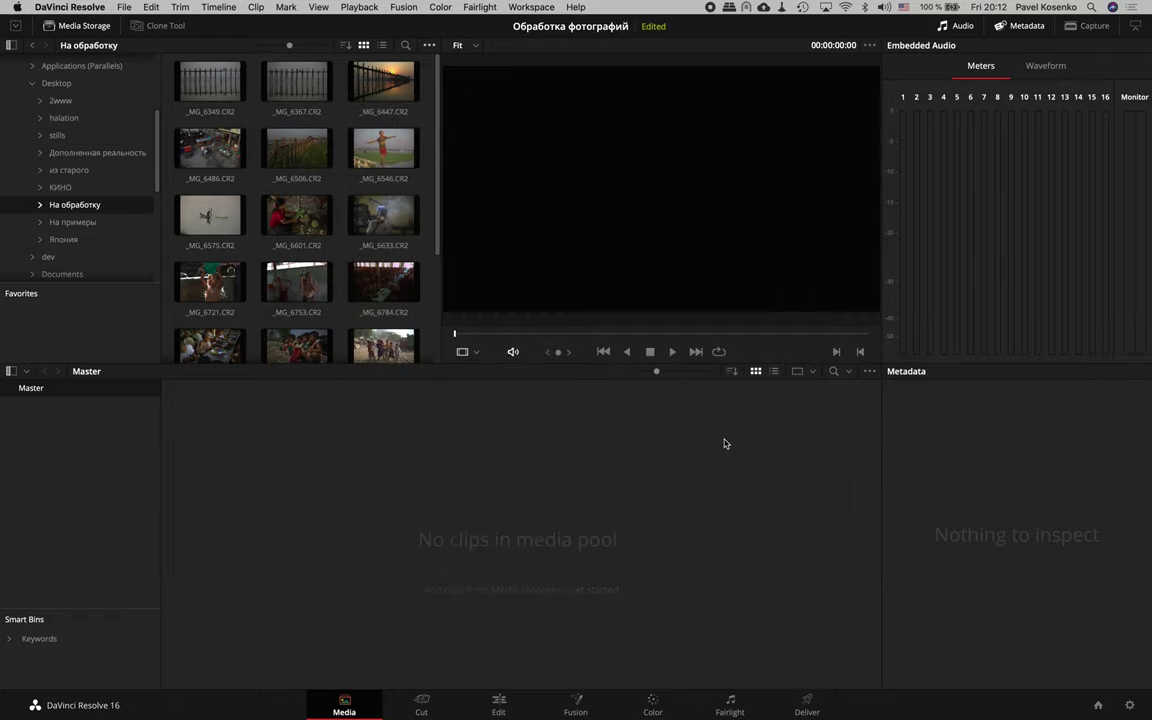
# Select all 21 CR2 photos, drag them into the Media Pool, and go to the Cut page.
pyautogui.click(203, 77)
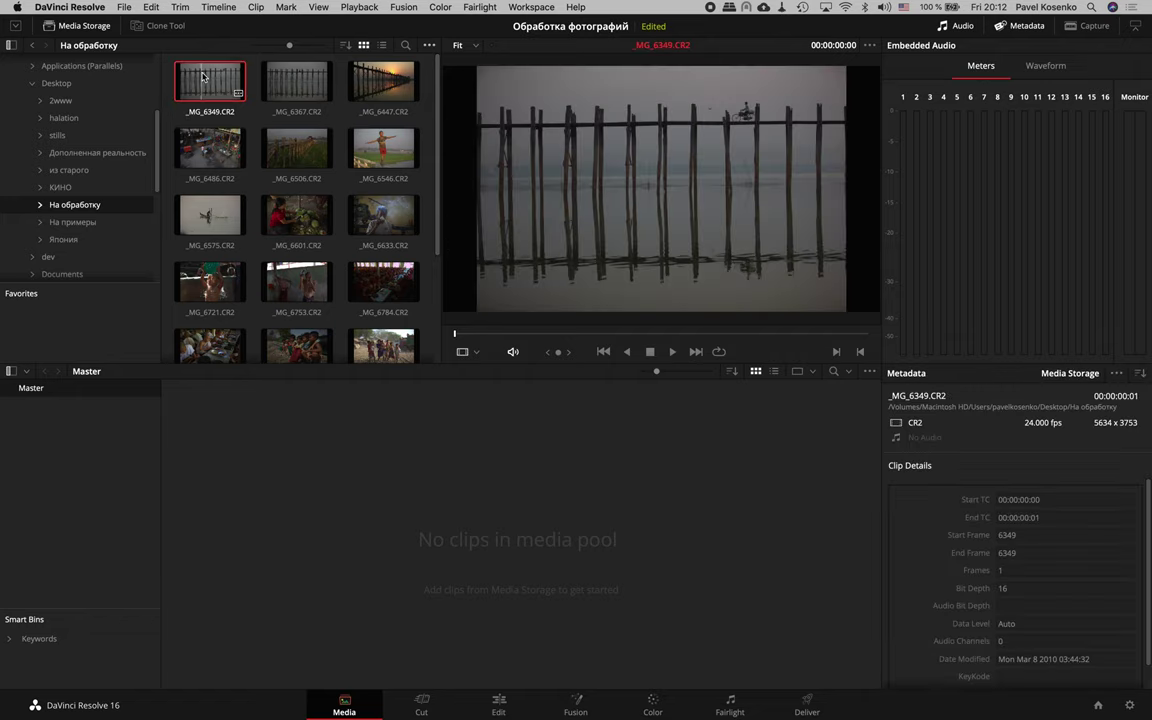
pyautogui.press('super+a')
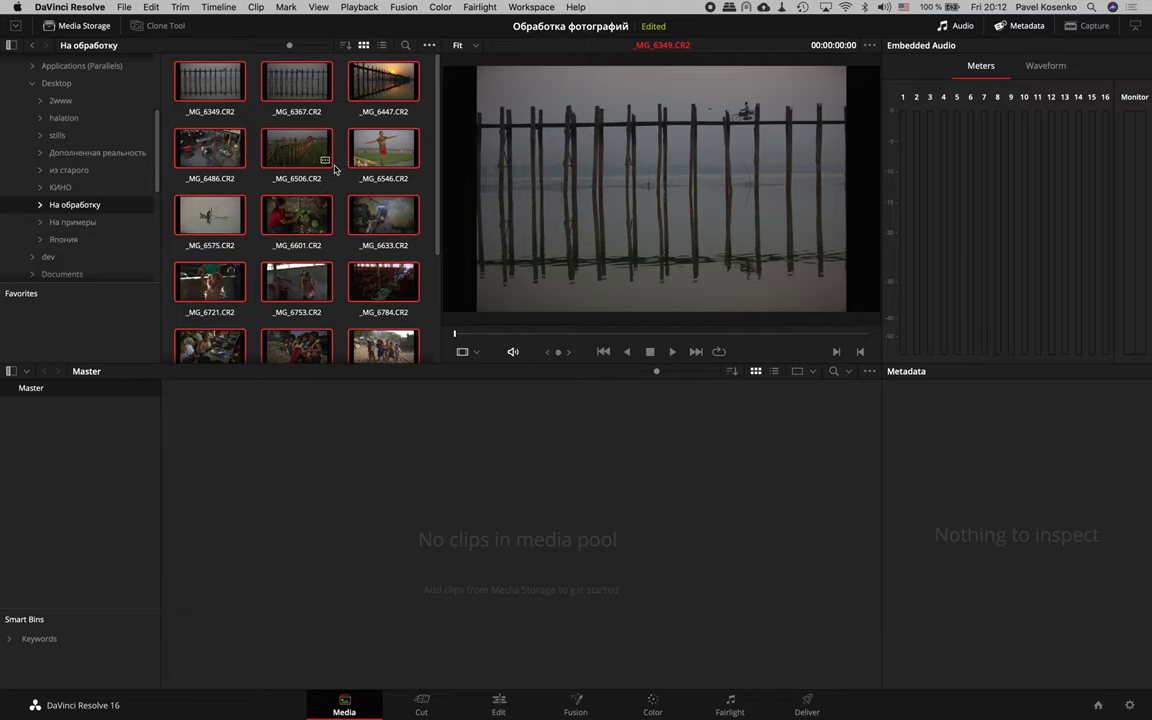
pyautogui.moveTo(300, 150); pyautogui.dragTo(276, 525)
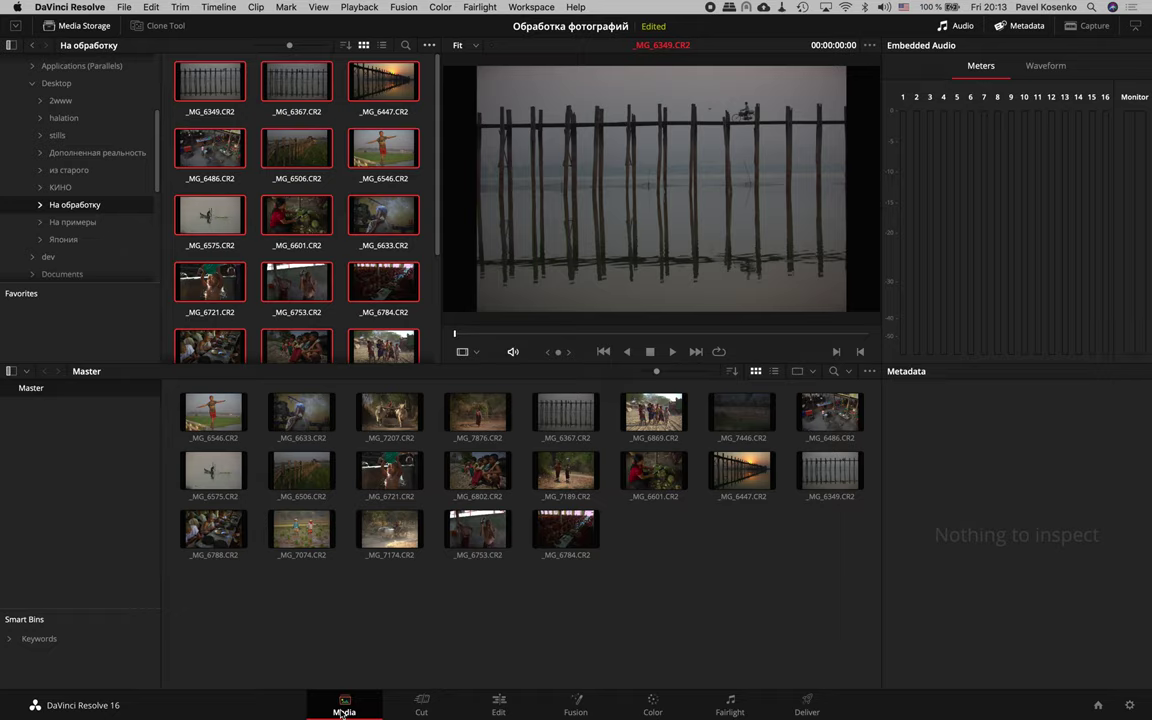
pyautogui.click(421, 711)
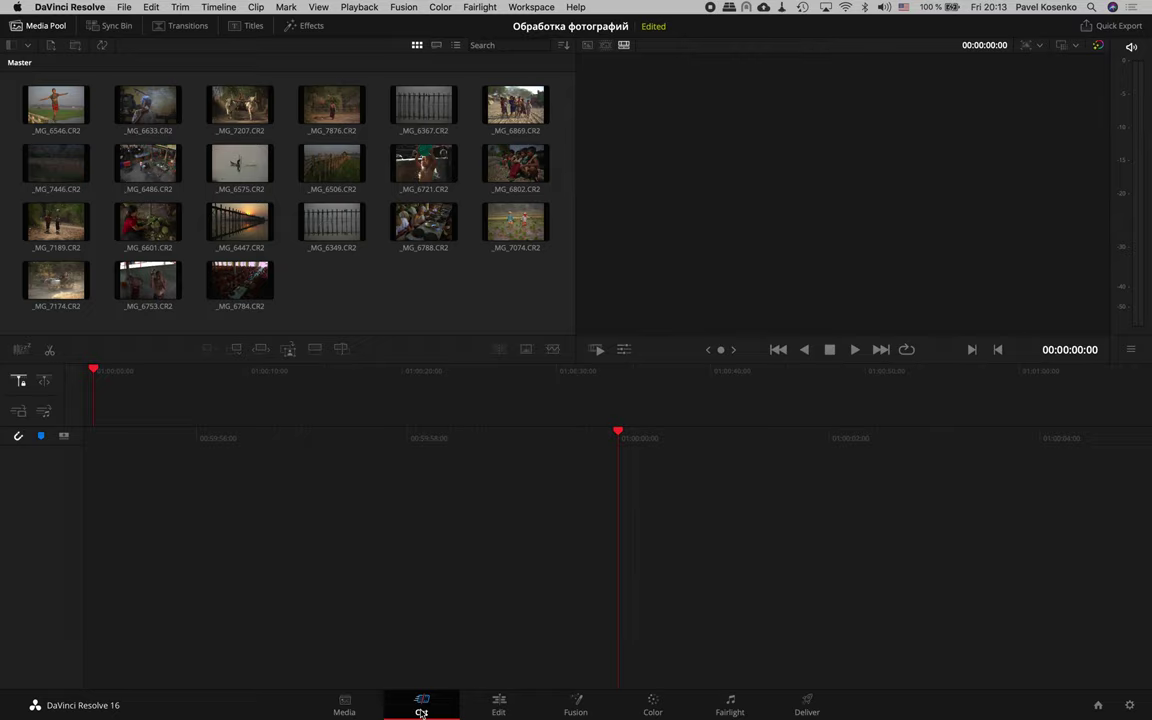
# Tour the Edit, Fusion, Color, Fairlight and Deliver pages, ending back on Edit.
pyautogui.click(498, 709)
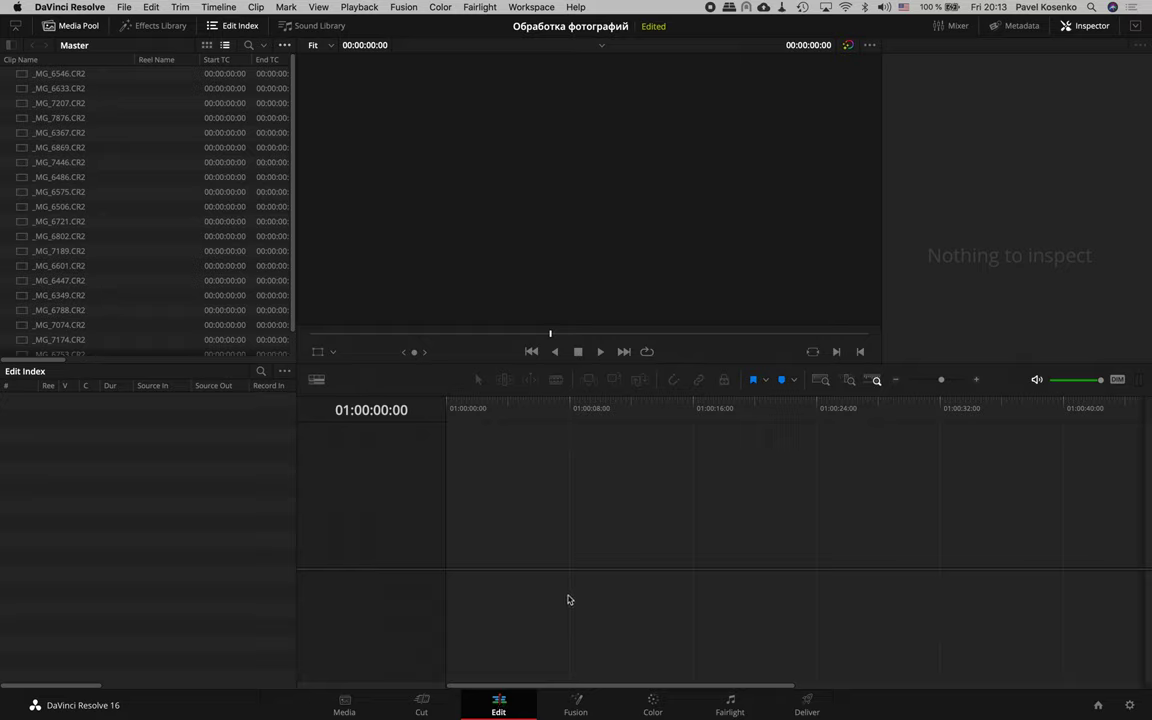
pyautogui.click(577, 712)
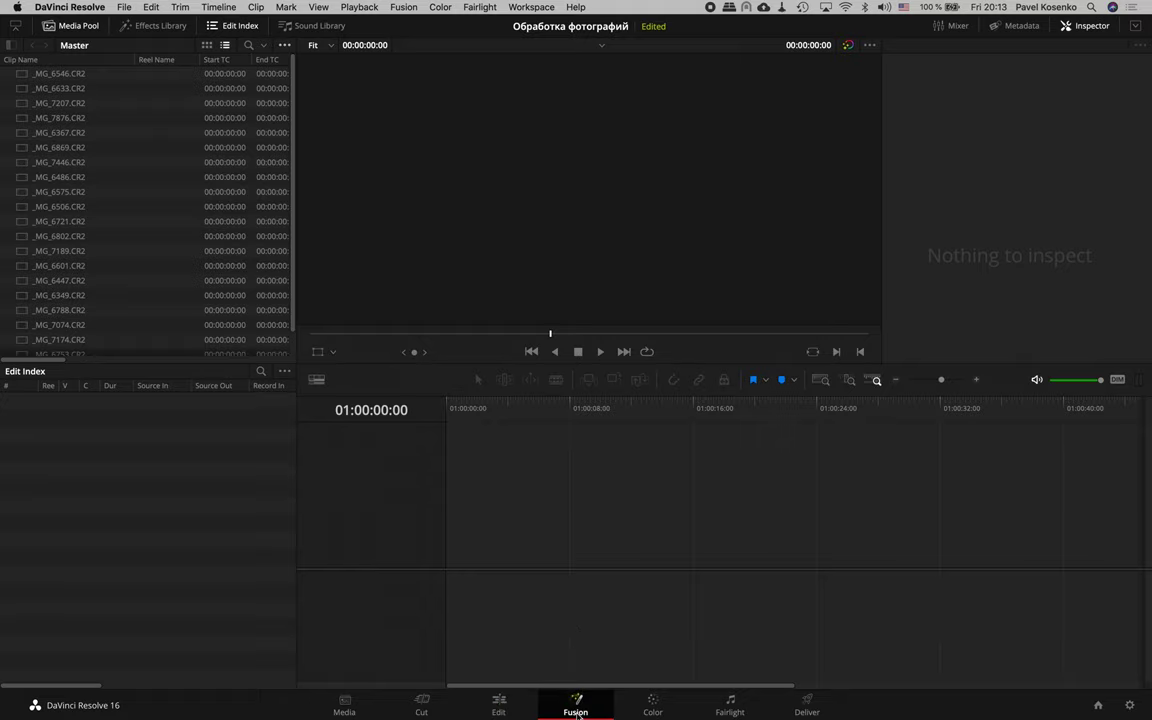
pyautogui.click(652, 711)
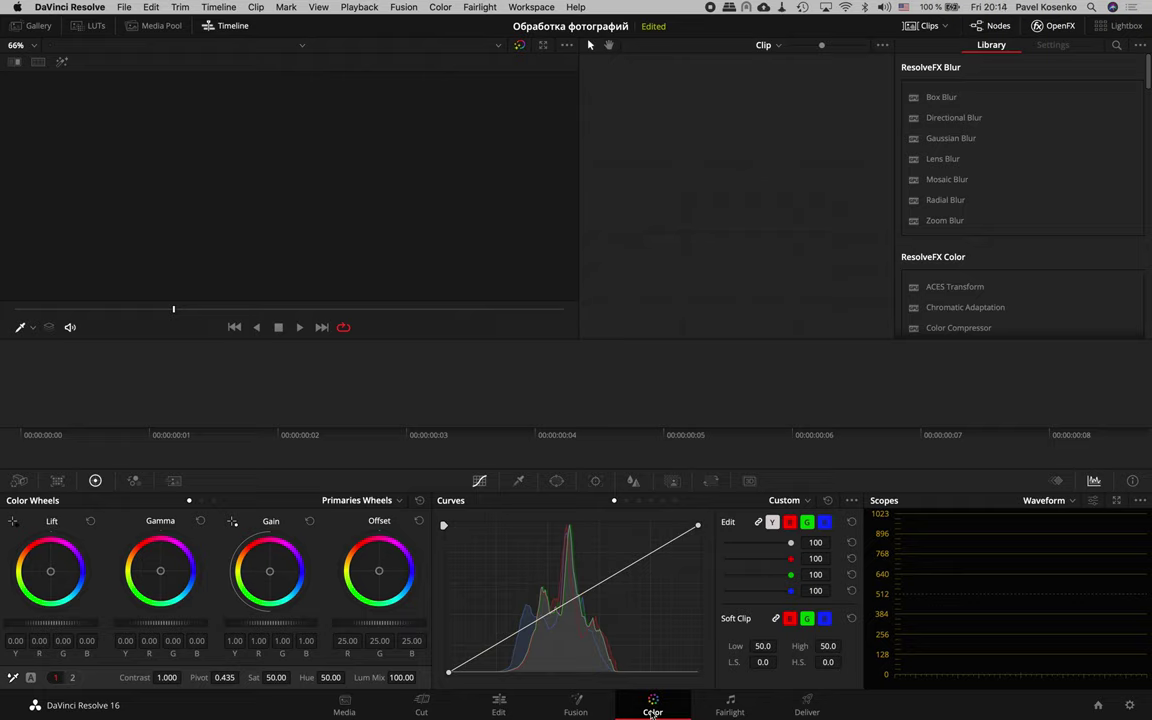
pyautogui.click(730, 711)
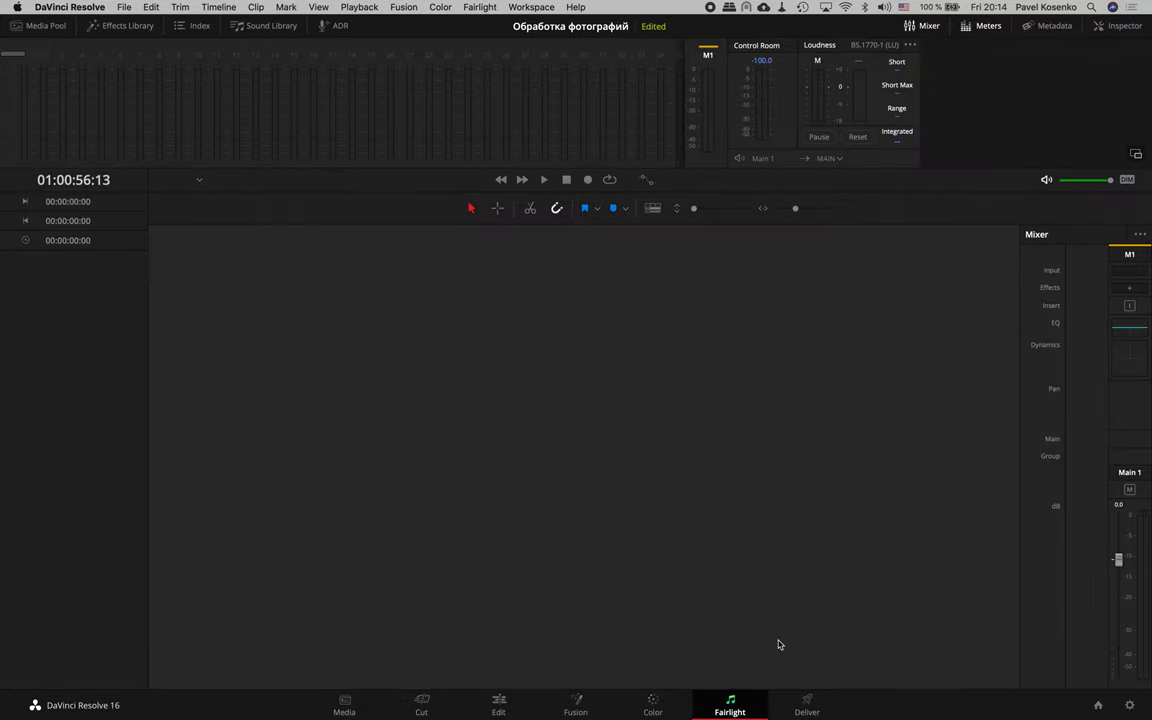
pyautogui.click(841, 710)
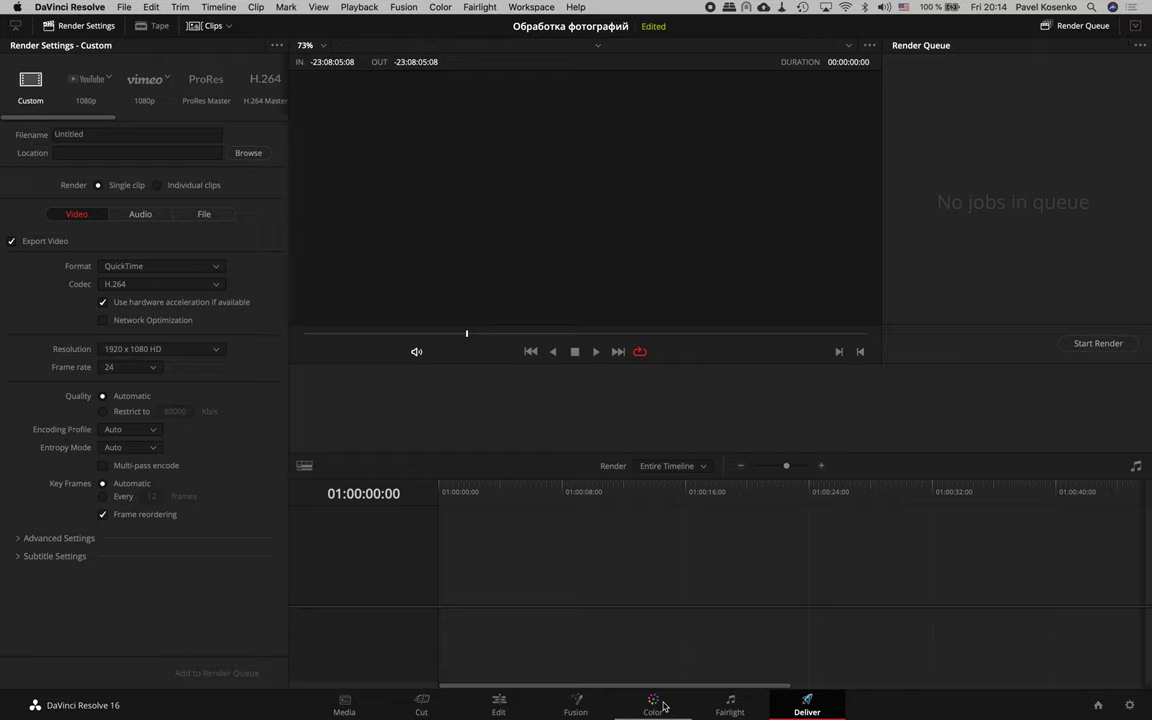
pyautogui.click(496, 706)
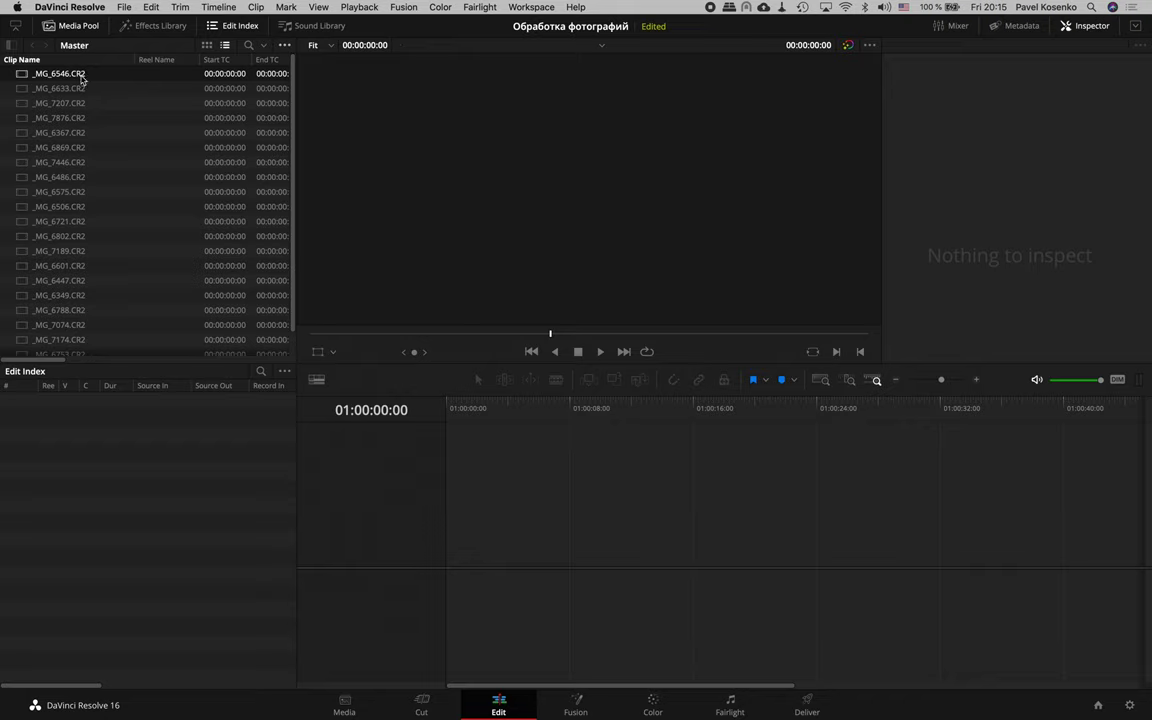
# Drop all the CR2 photos onto Video 1 of a new timeline and play through them.
pyautogui.moveTo(60, 162); pyautogui.dragTo(451, 546)
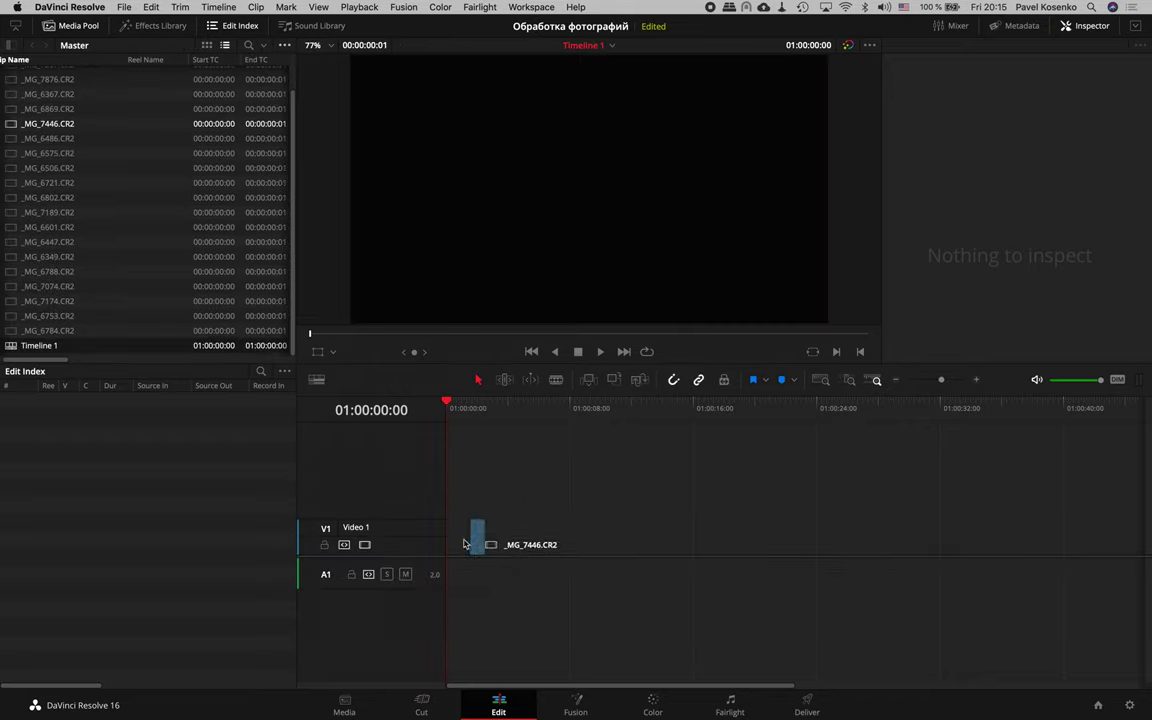
pyautogui.moveTo(451, 546); pyautogui.dragTo(451, 546)
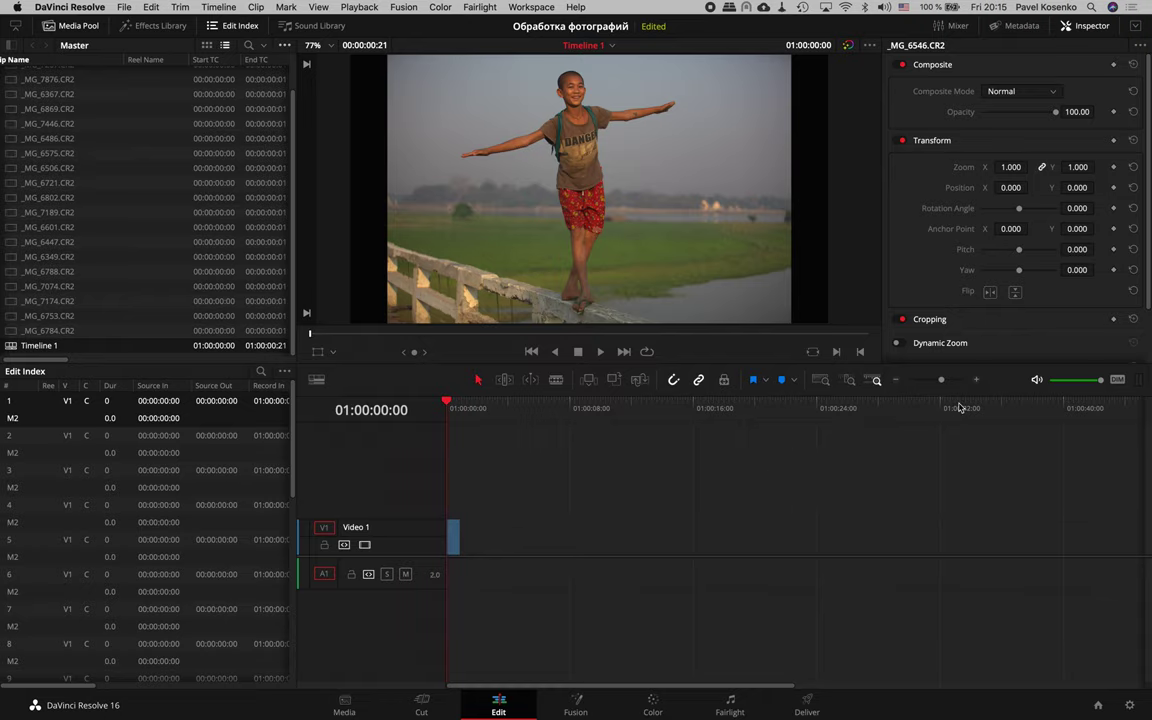
pyautogui.press('space')
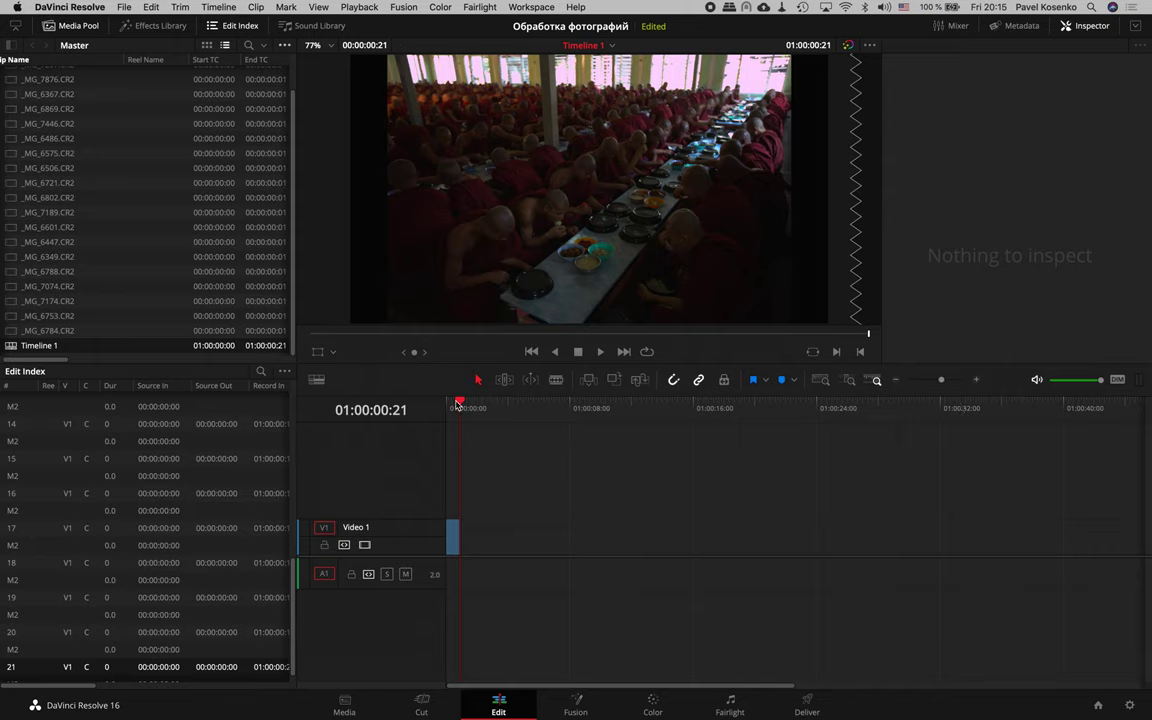
# Go to the timeline start and zoom in until each still shows separately, then back one step.
pyautogui.press('Home')
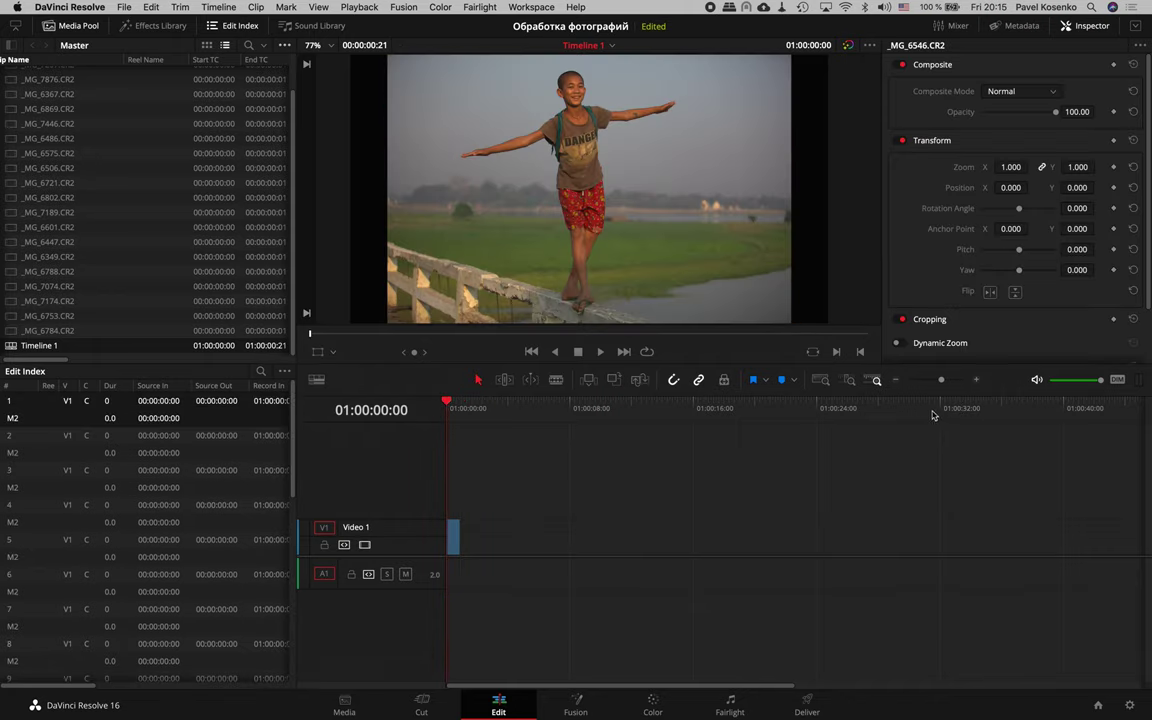
pyautogui.click(977, 382)
pyautogui.click(977, 382)
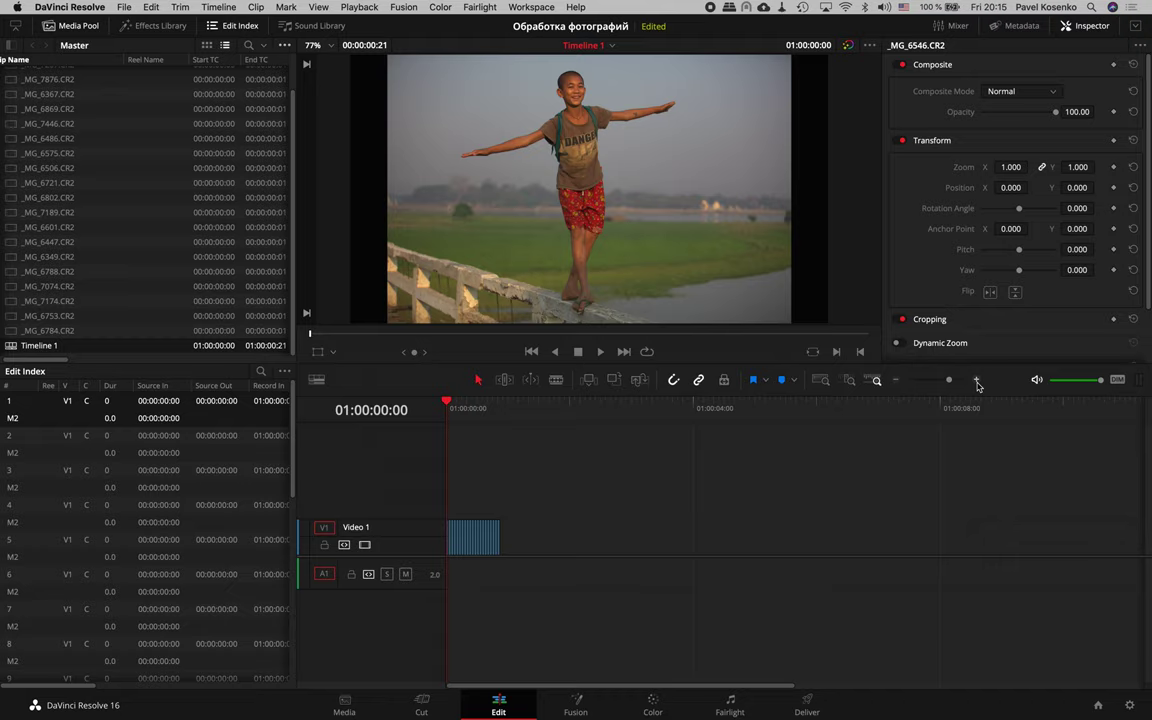
pyautogui.click(977, 382)
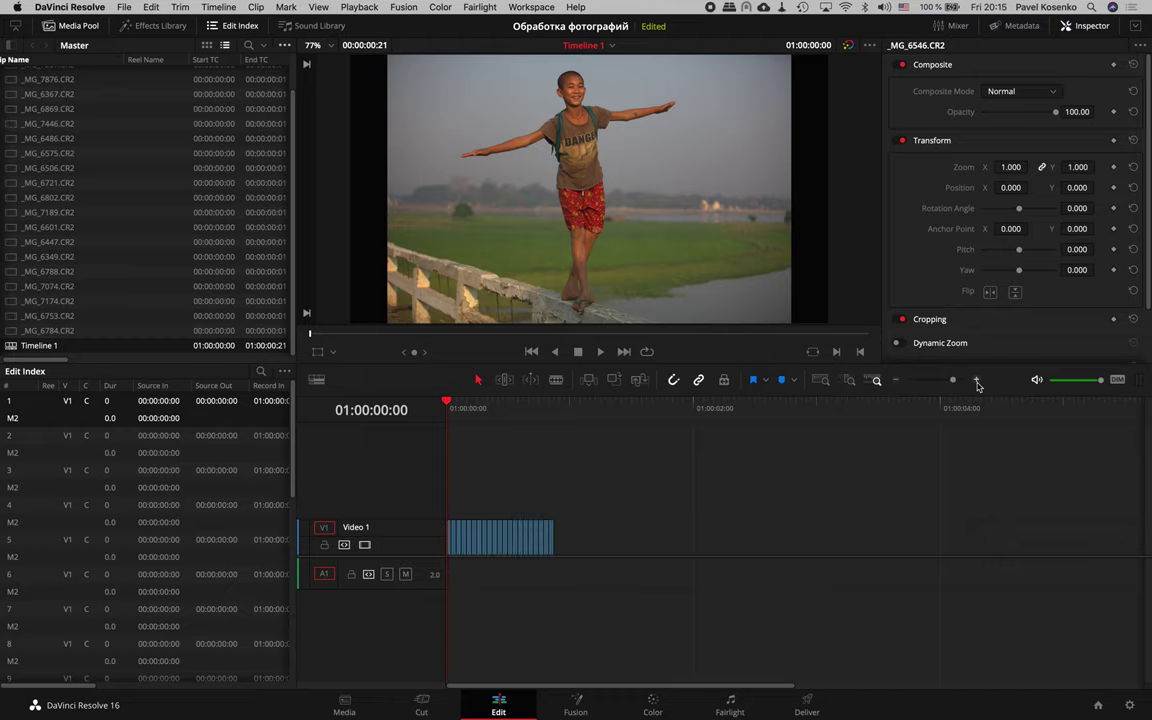
pyautogui.click(977, 382)
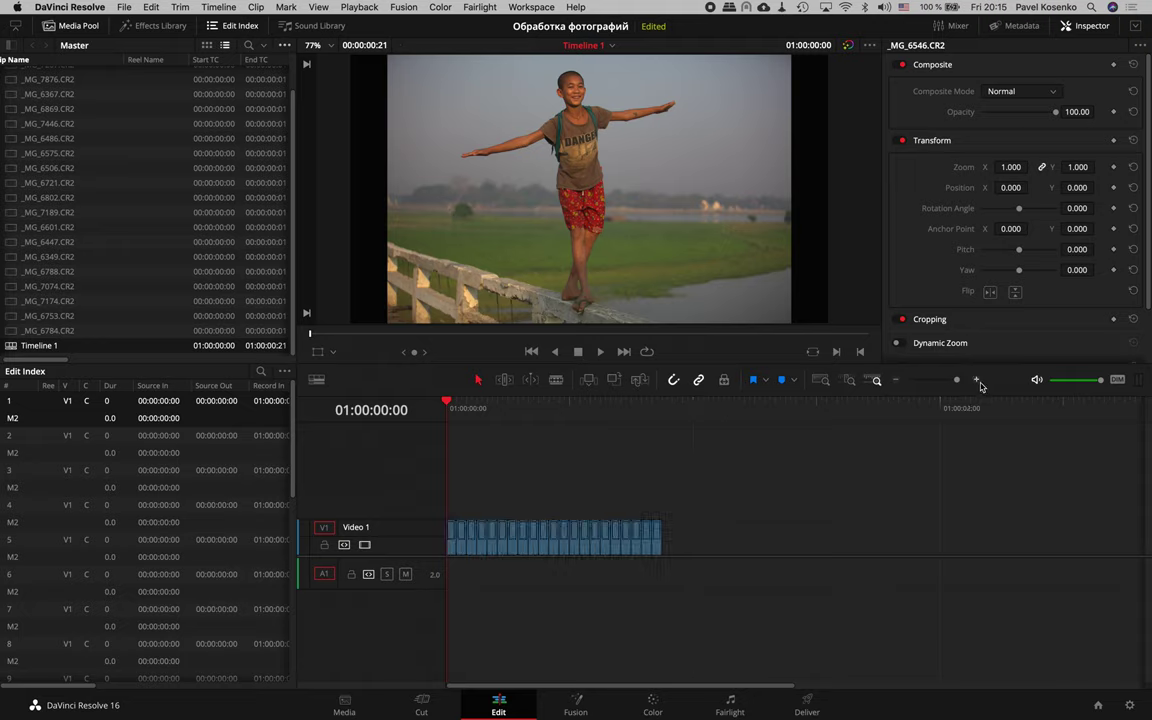
pyautogui.click(977, 382)
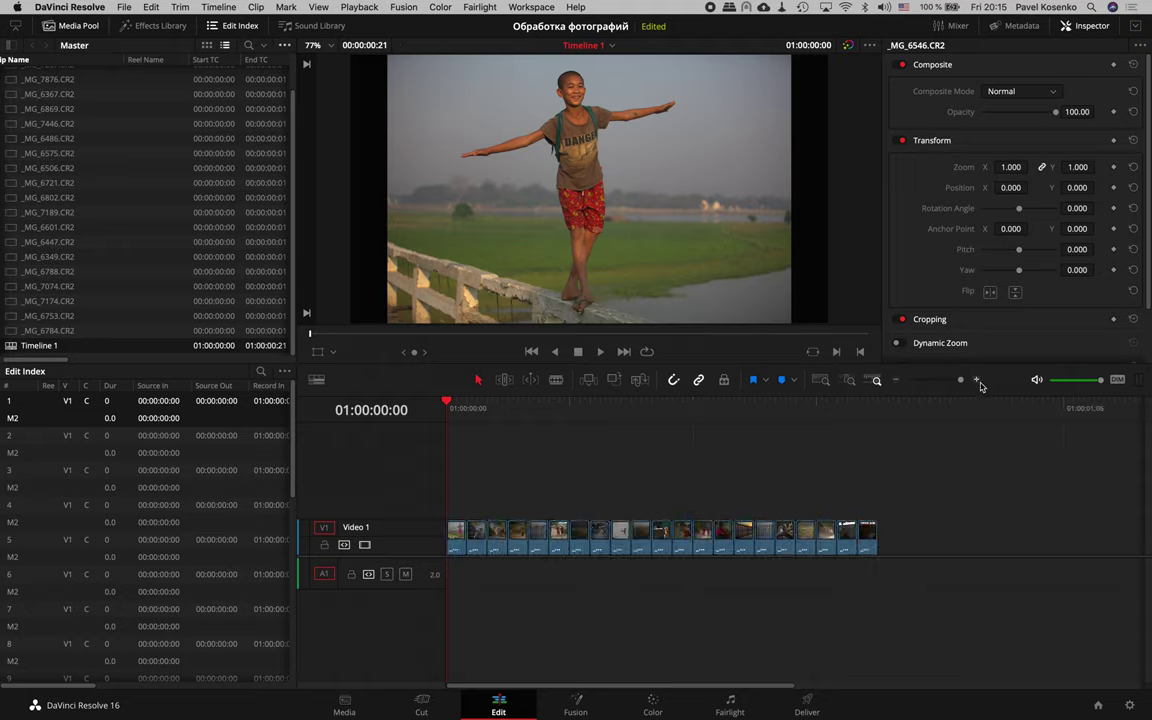
pyautogui.click(977, 382)
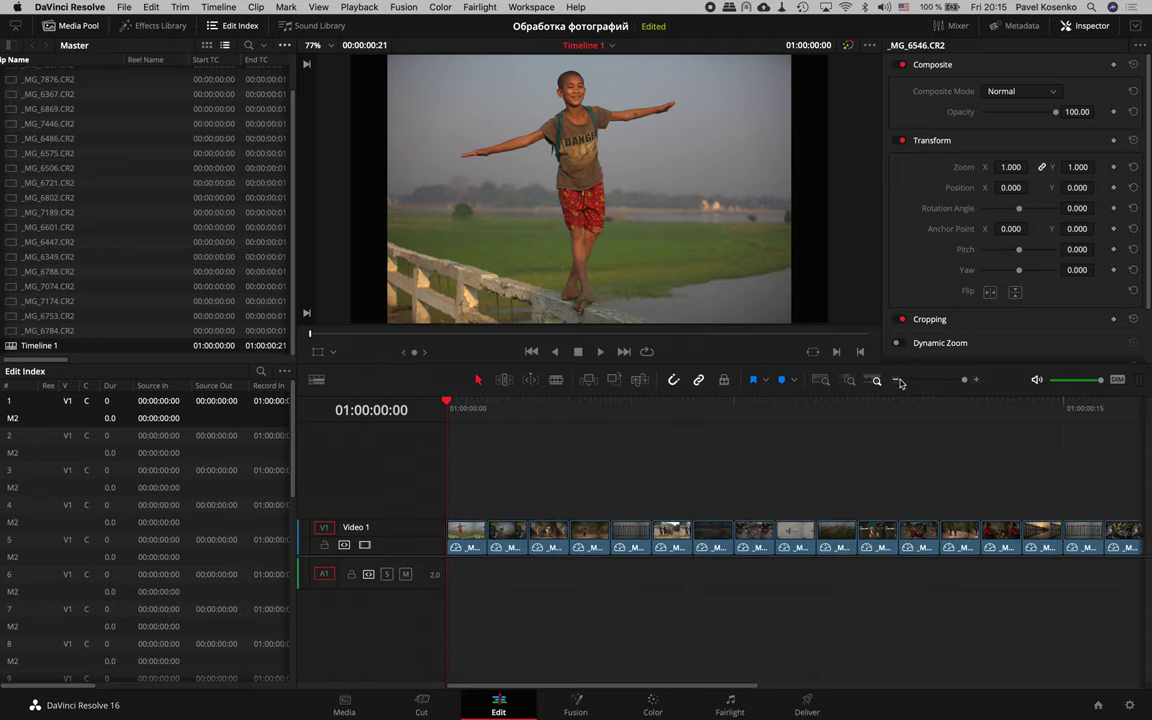
pyautogui.press('super+minus')
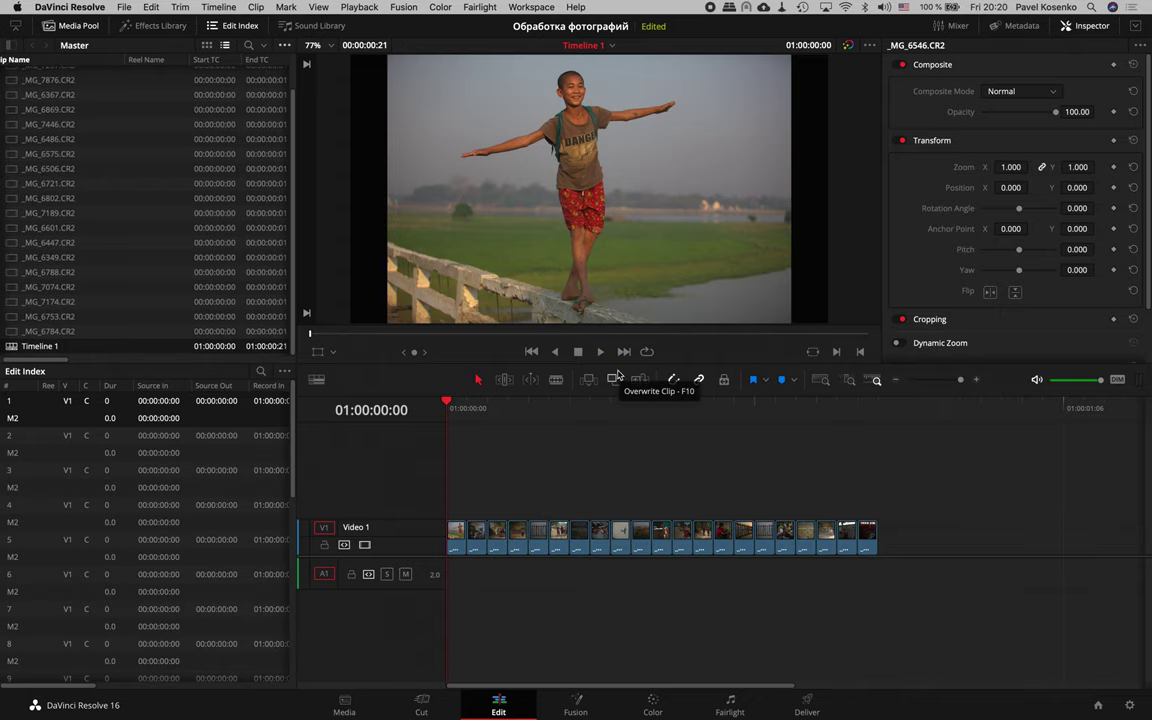
# On the Color page, scroll the clip strip and select clip 12, the children by the railway.
pyautogui.click(653, 704)
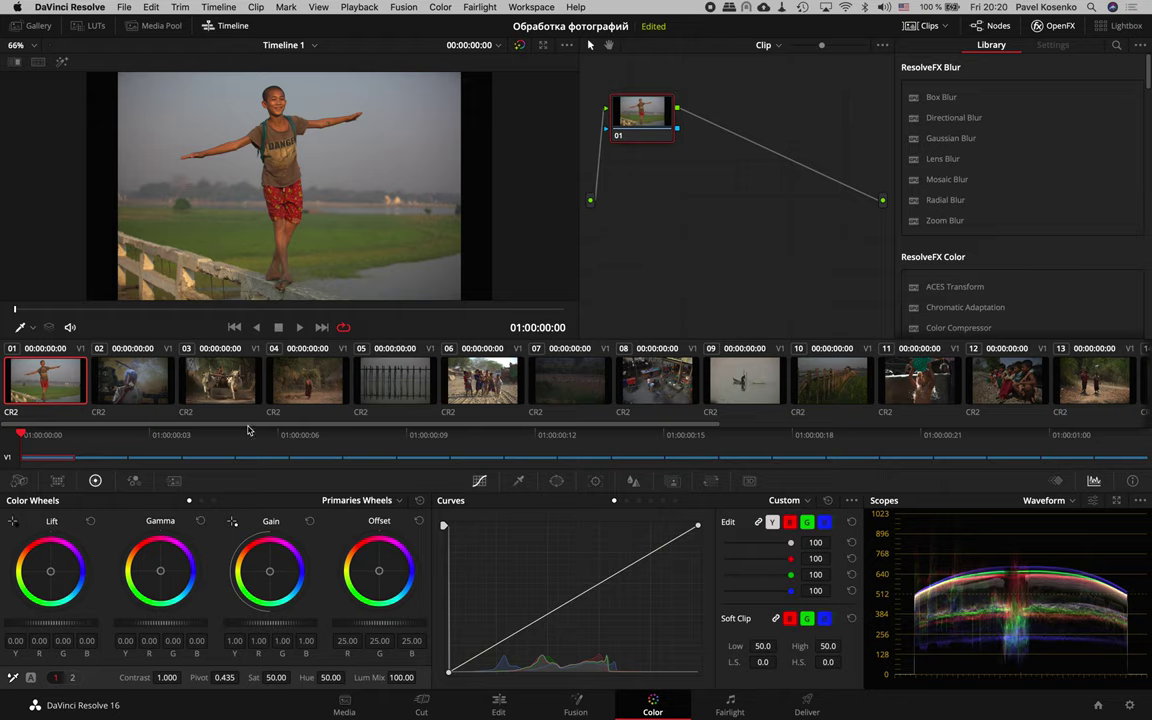
pyautogui.moveTo(249, 430)
pyautogui.mouseDown()
pyautogui.moveTo(454, 416)
pyautogui.moveTo(759, 432)
pyautogui.mouseUp()
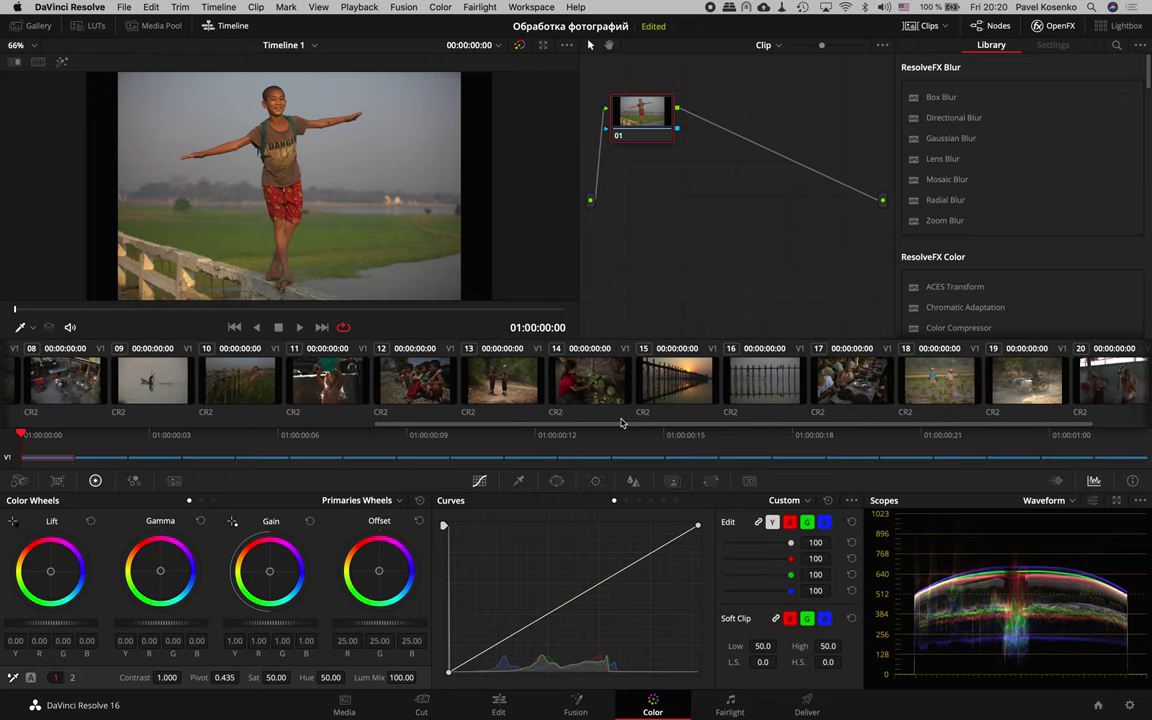
pyautogui.click(685, 388)
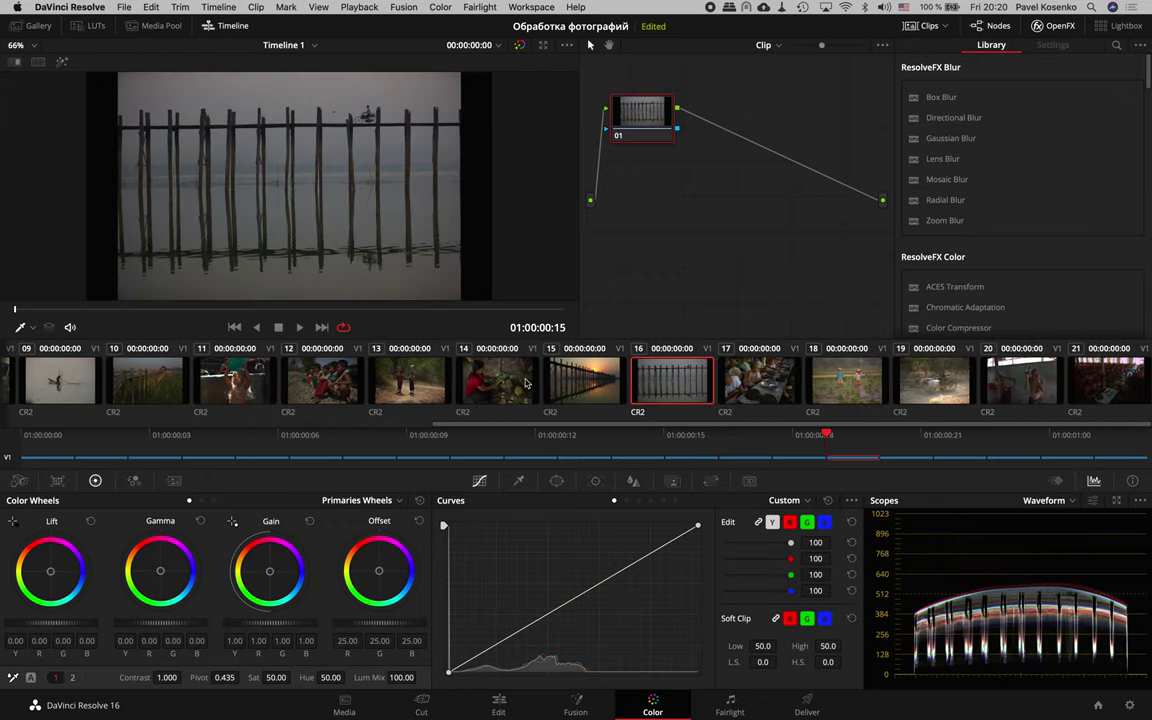
pyautogui.click(497, 382)
pyautogui.click(322, 382)
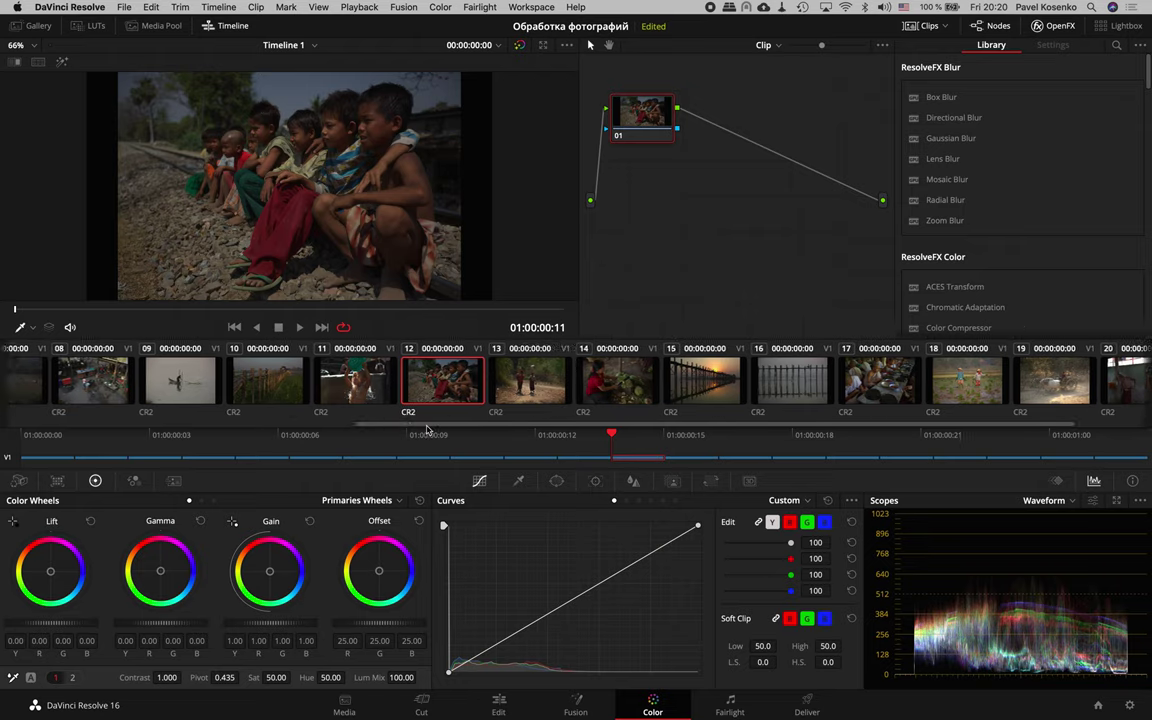
pyautogui.moveTo(465, 424); pyautogui.dragTo(162, 428)
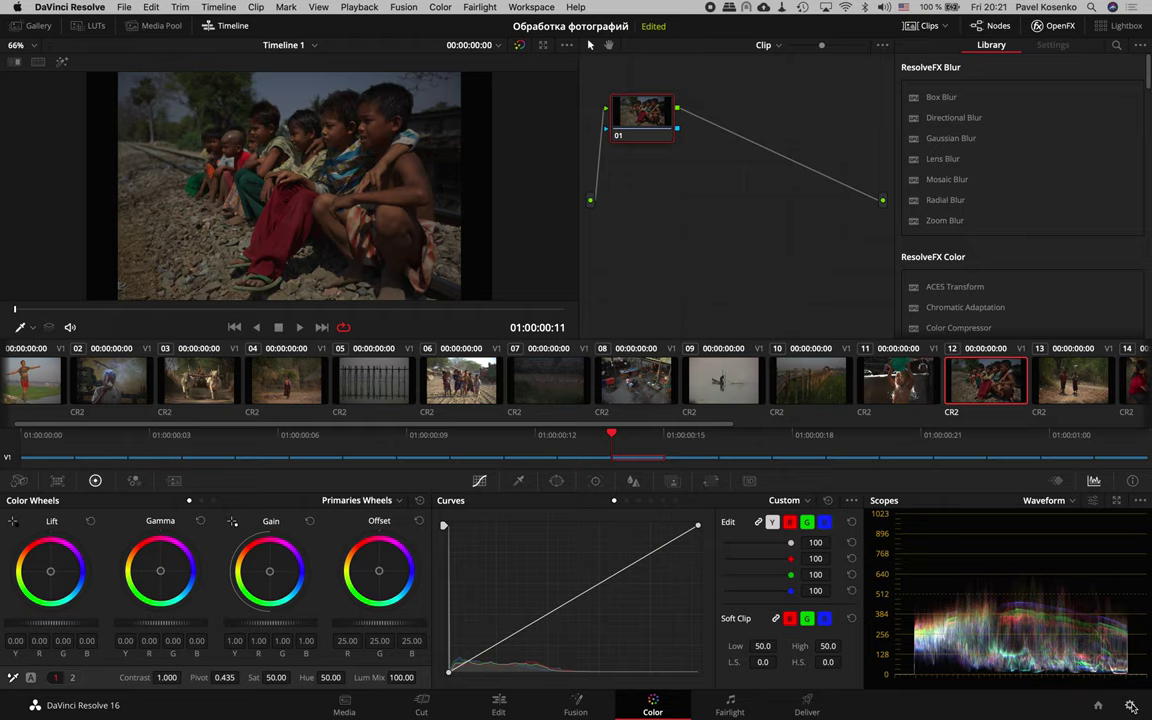
# Enter 5616 x 3744 as the timeline resolution in Master Settings and save.
pyautogui.click(1131, 707)
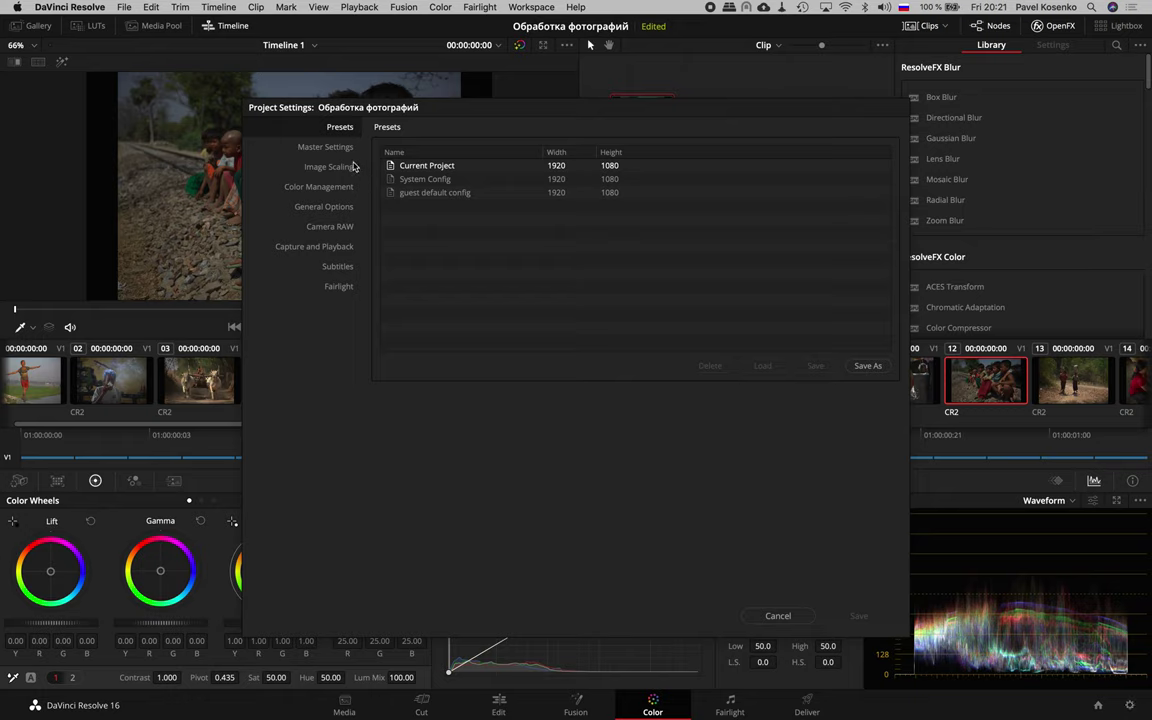
pyautogui.click(341, 152)
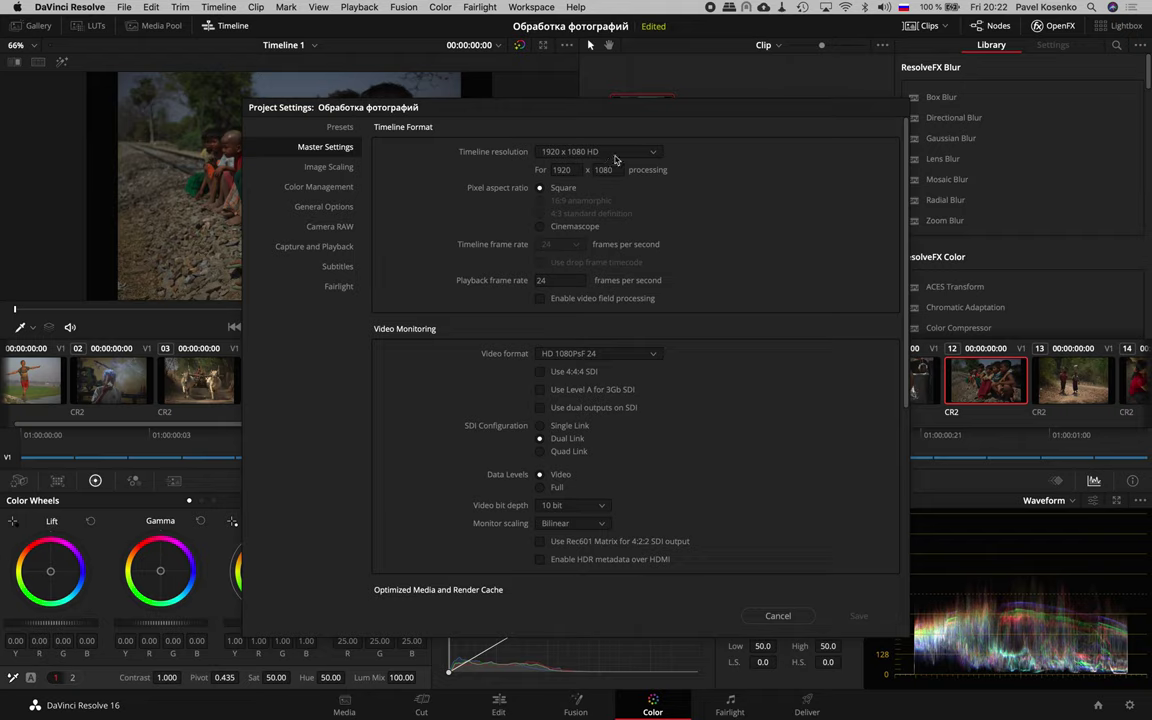
pyautogui.click(561, 170)
pyautogui.write('5616')
pyautogui.click(615, 169)
pyautogui.write('374')
pyautogui.write('4')
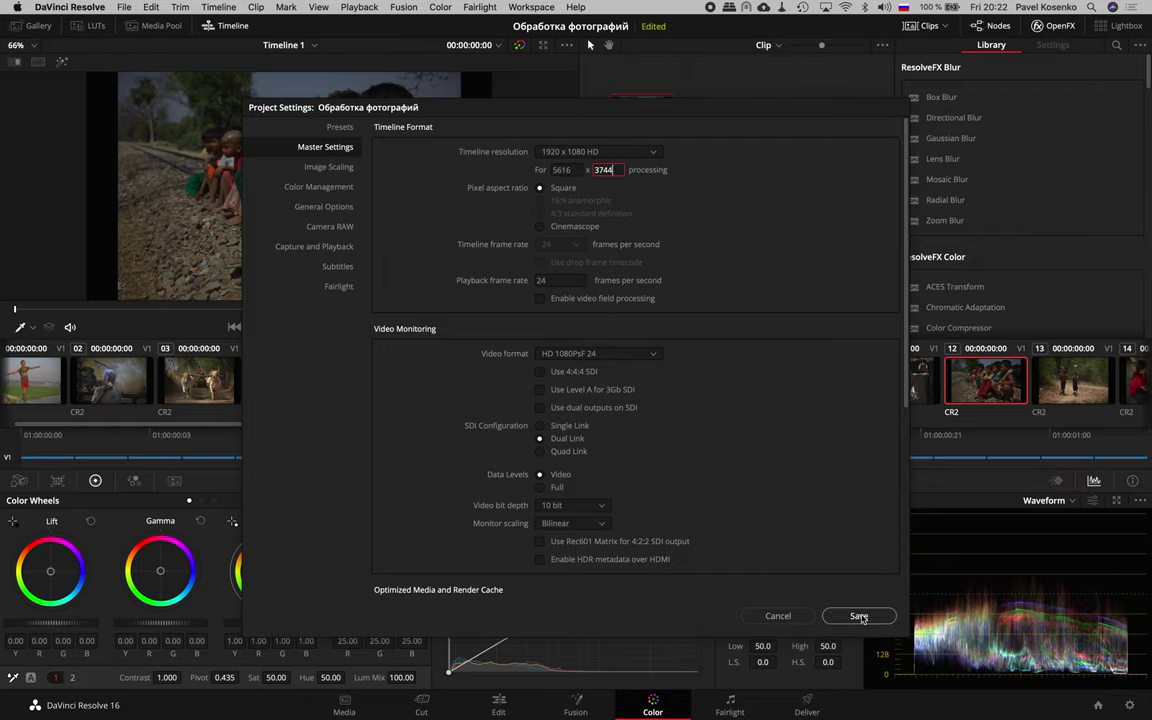
pyautogui.click(859, 616)
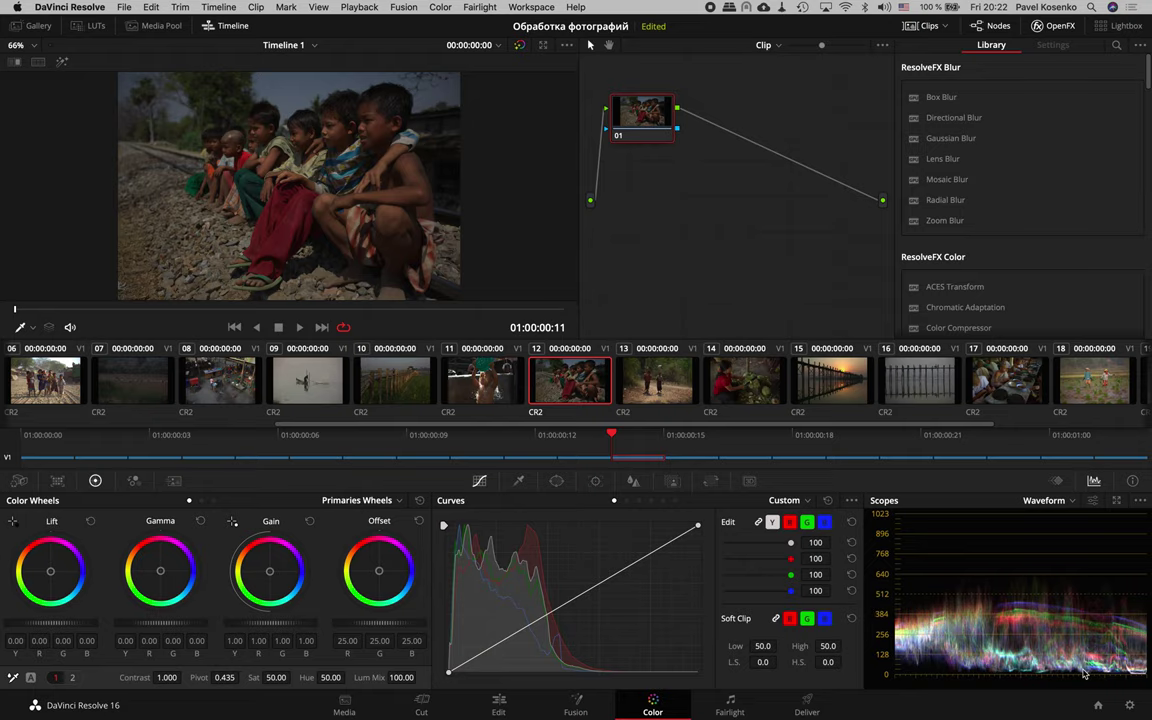
pyautogui.click(1129, 706)
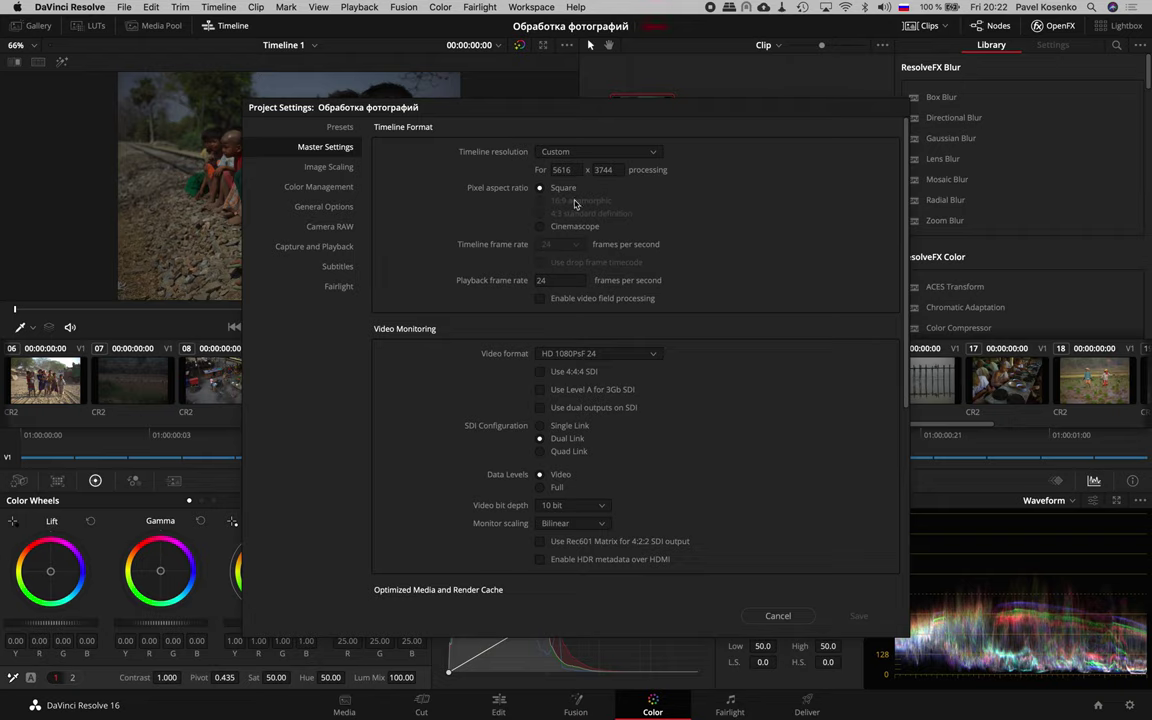
pyautogui.doubleClick(561, 169)
pyautogui.doubleClick(617, 169)
pyautogui.doubleClick(561, 169)
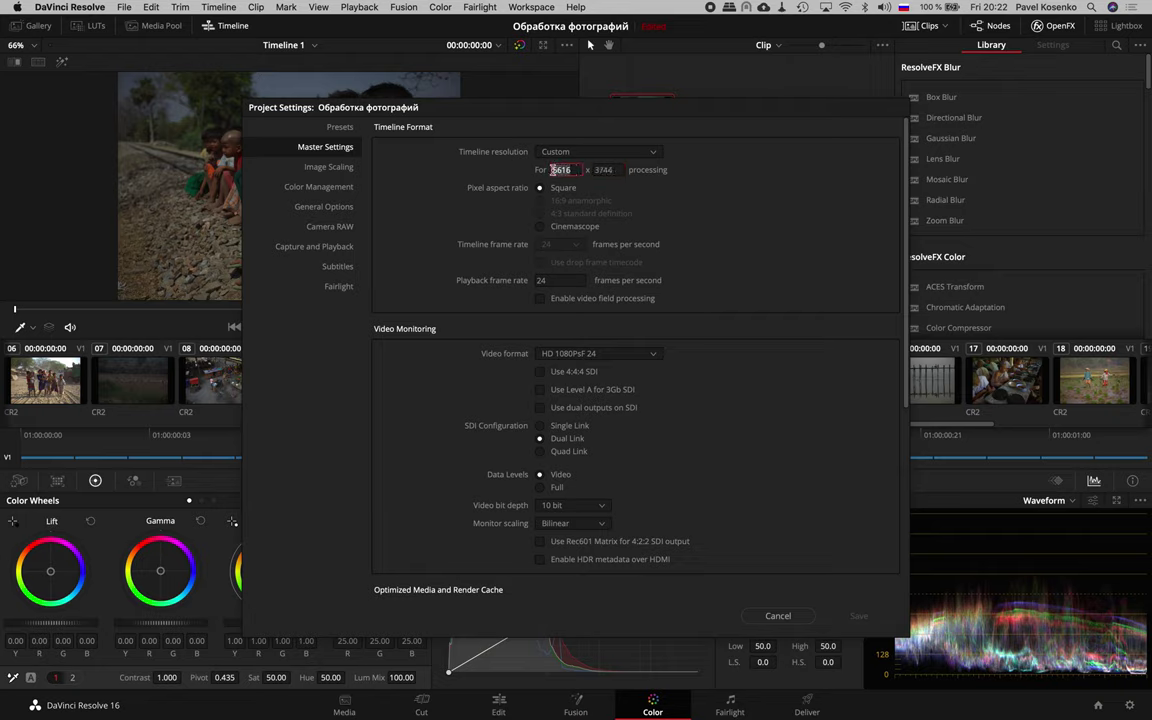
pyautogui.doubleClick(610, 169)
pyautogui.click(778, 616)
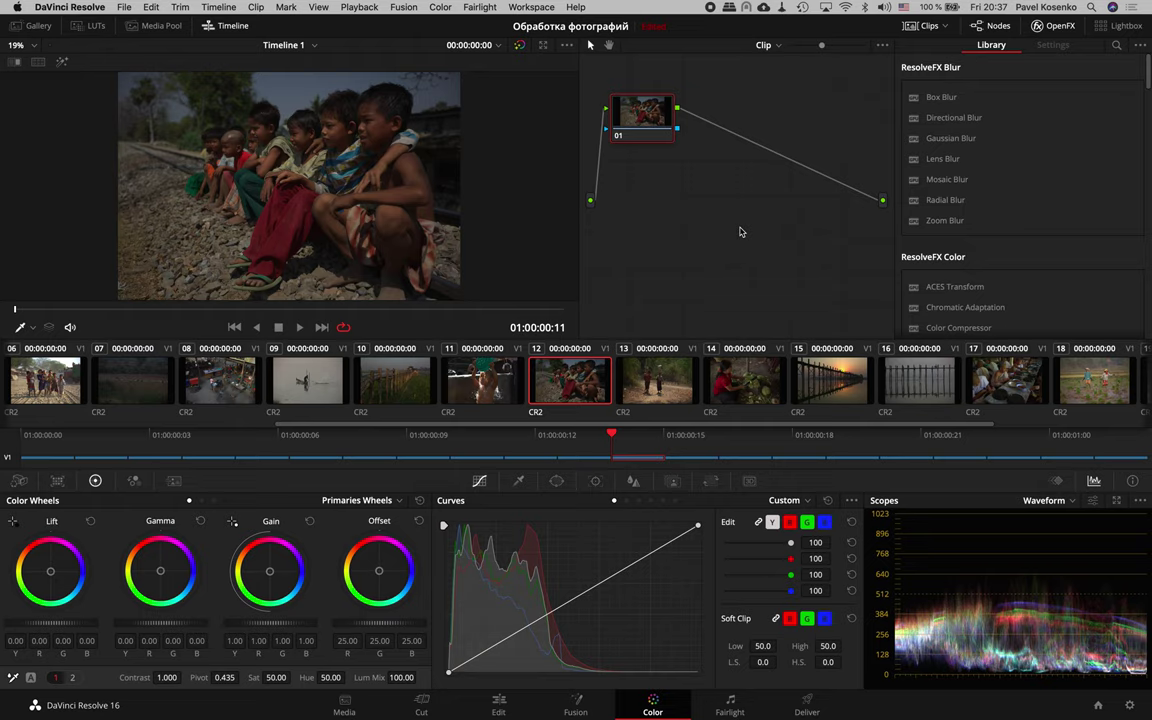
pyautogui.press('Down')
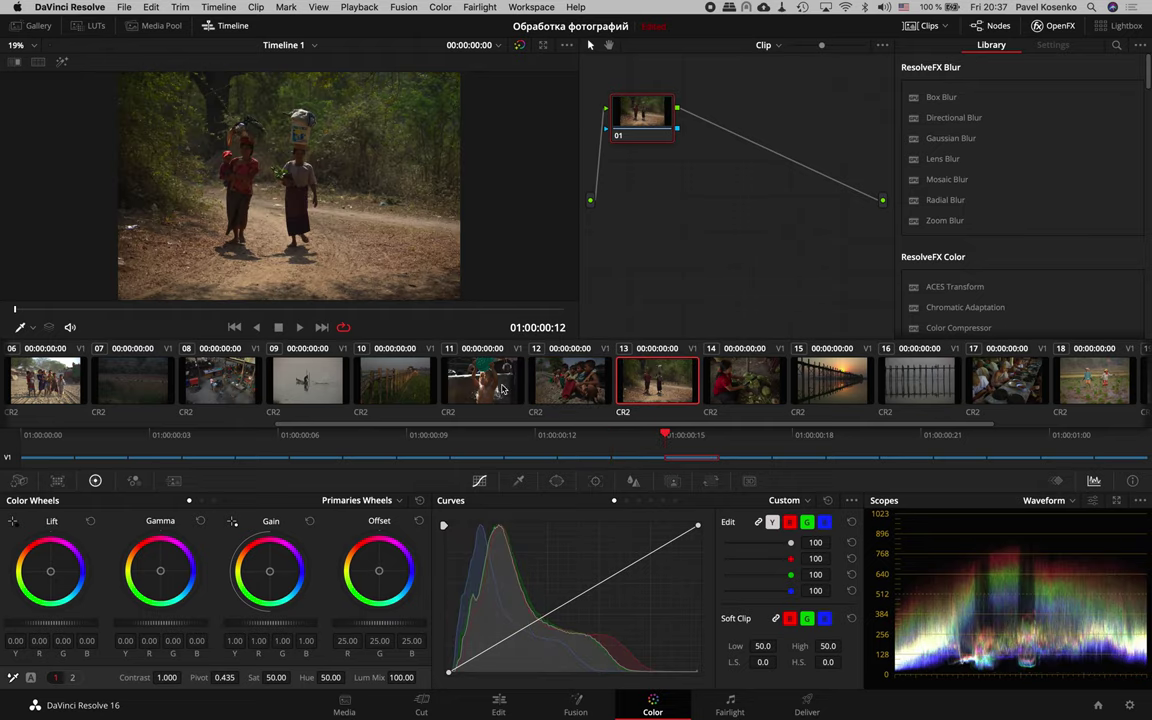
pyautogui.click(500, 390)
pyautogui.click(395, 390)
pyautogui.click(313, 391)
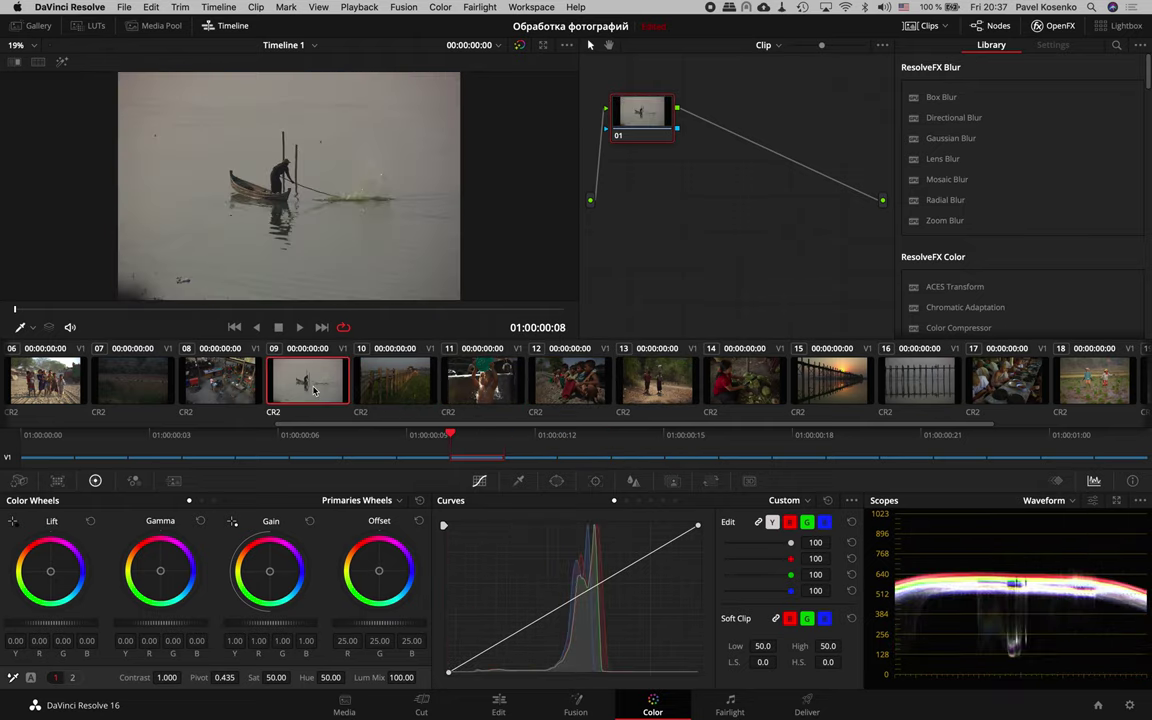
pyautogui.click(220, 390)
pyautogui.click(133, 390)
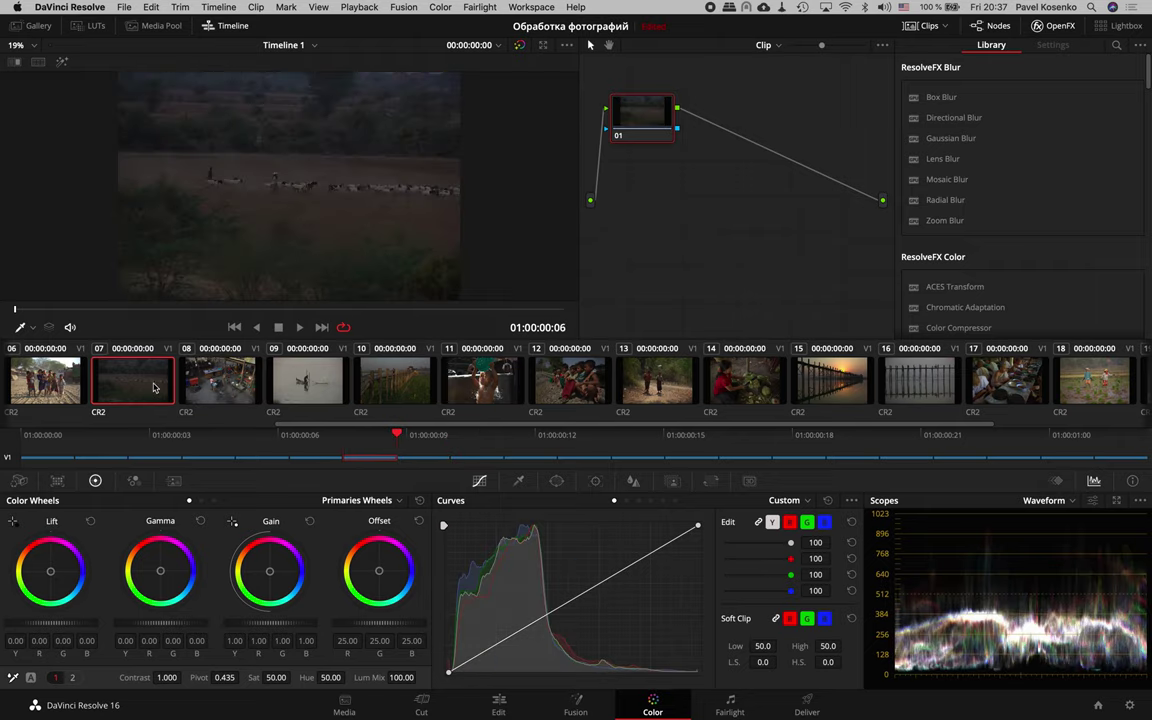
pyautogui.click(50, 385)
pyautogui.click(133, 385)
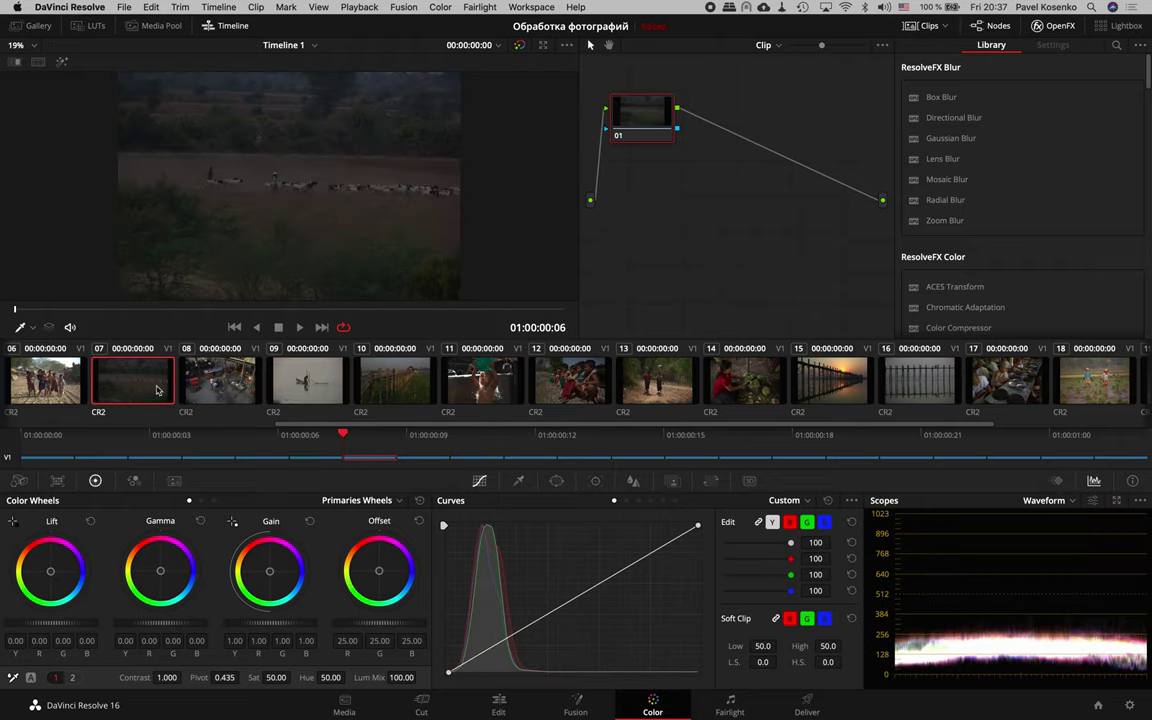
pyautogui.click(210, 382)
pyautogui.click(305, 382)
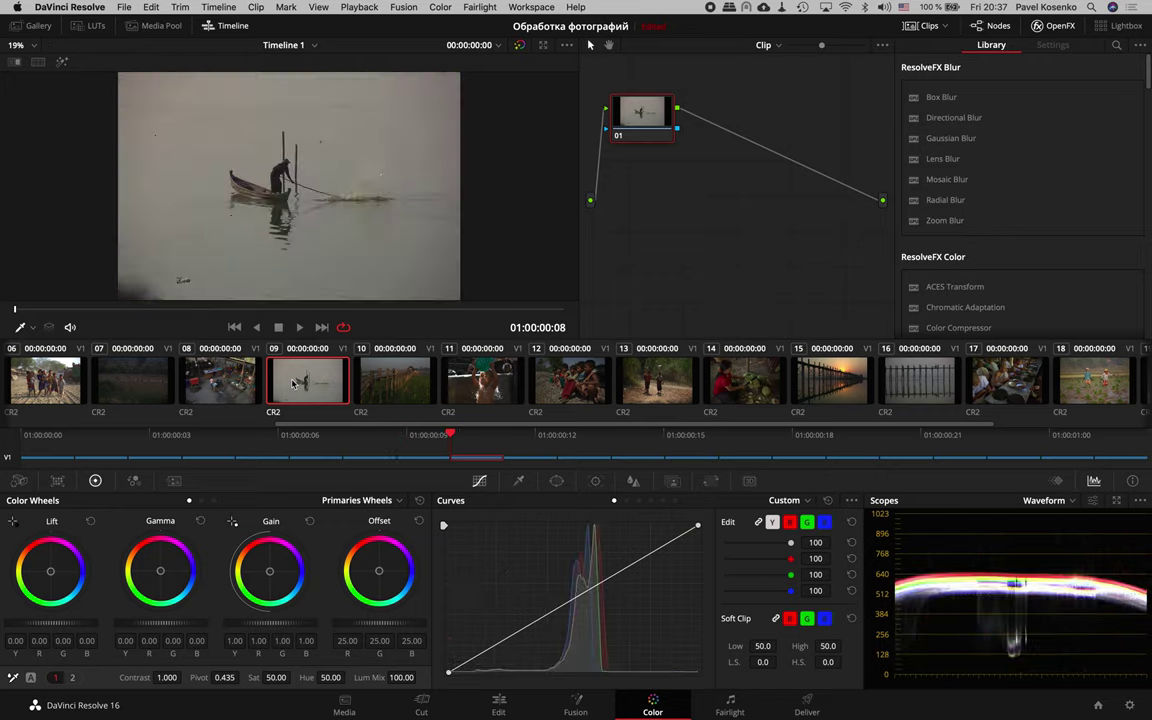
pyautogui.click(408, 381)
pyautogui.click(478, 383)
pyautogui.click(583, 381)
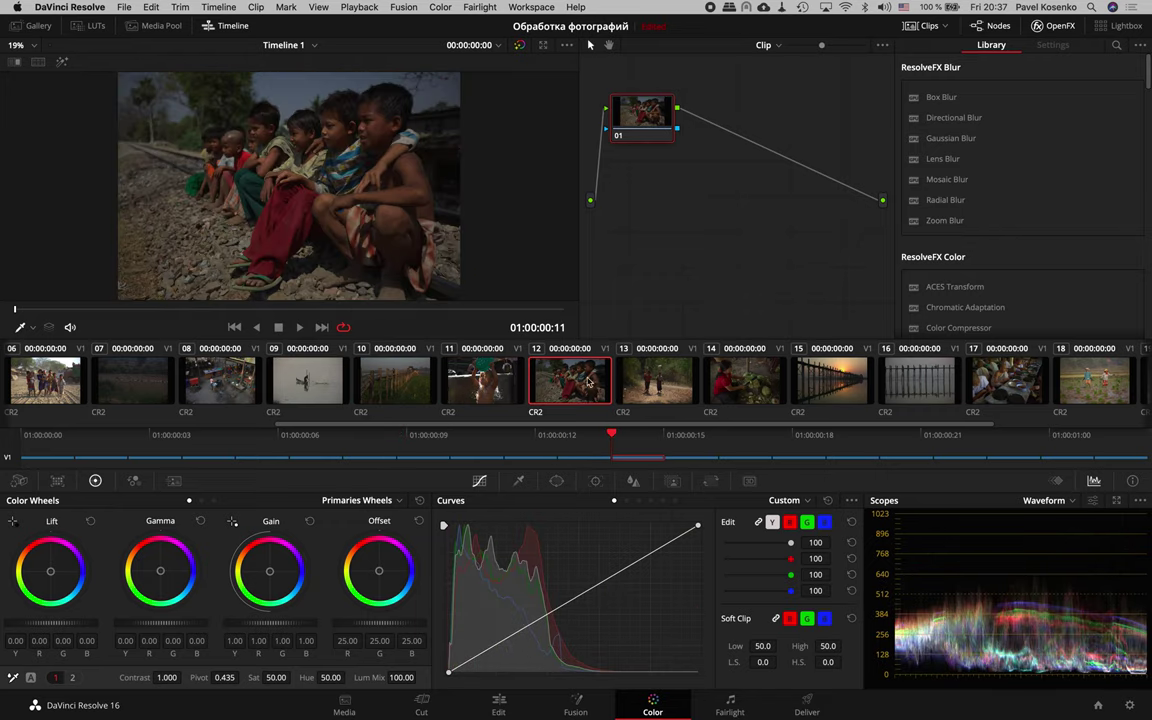
pyautogui.click(650, 381)
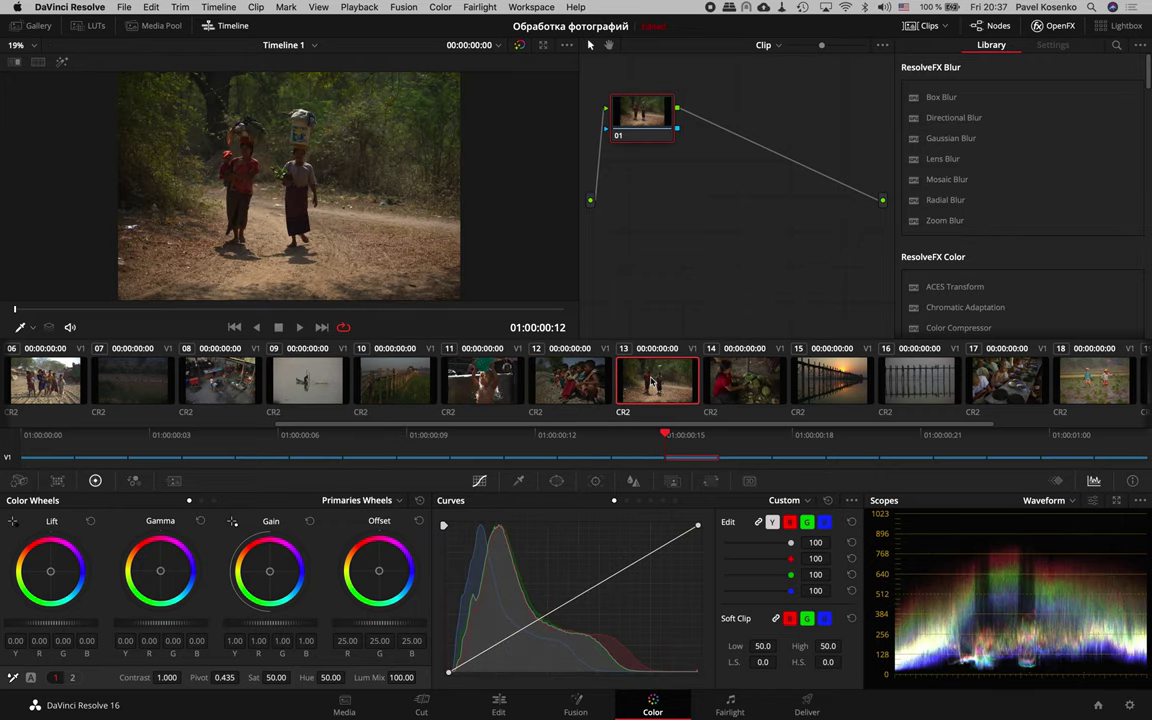
pyautogui.click(745, 383)
pyautogui.click(842, 394)
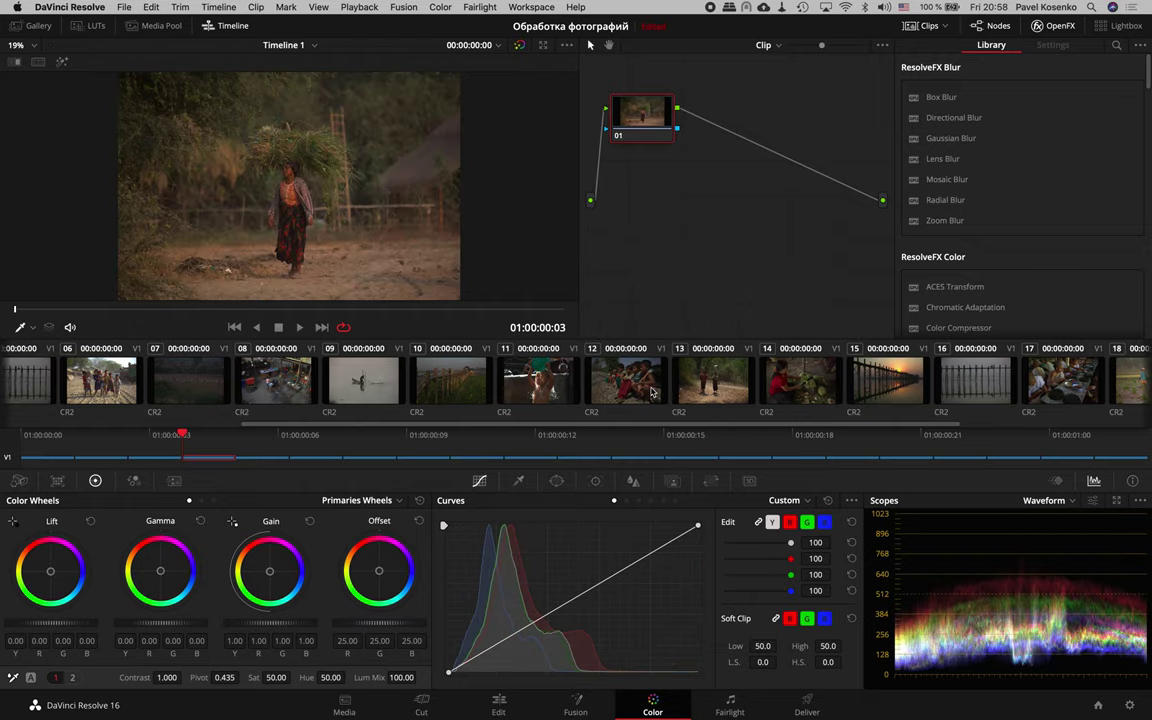
pyautogui.click(646, 391)
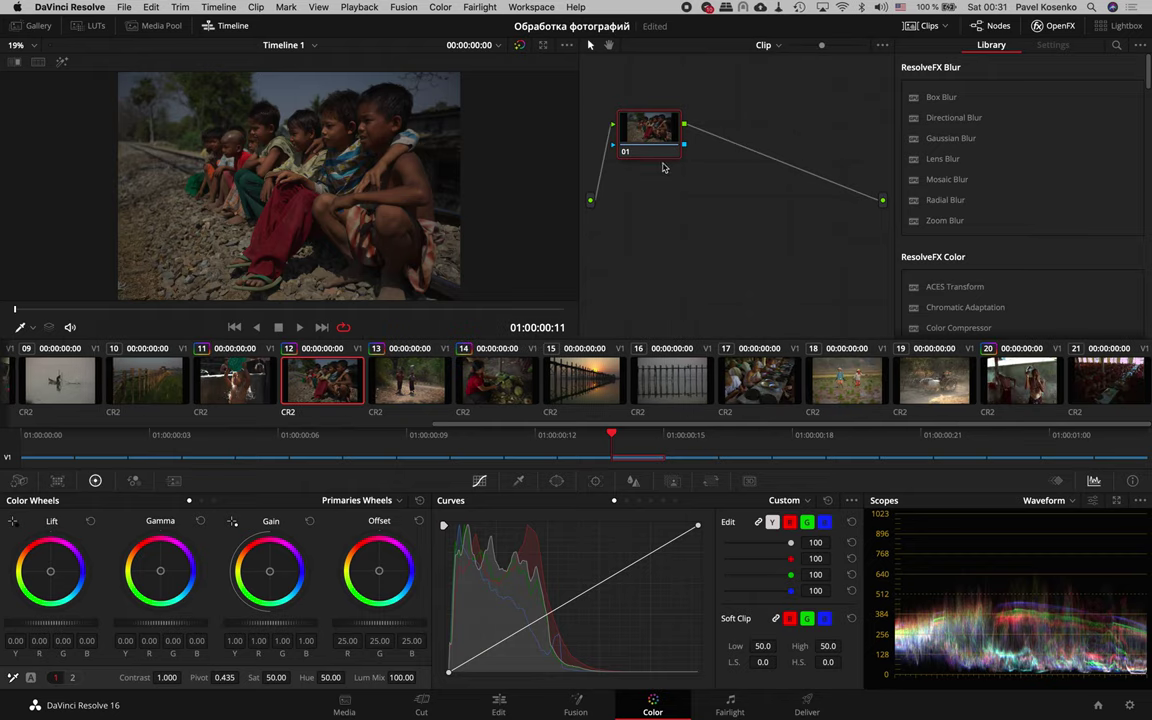
# Nudge node 01, add serial node 02 with Alt+S, and reposition both nodes in the node editor.
pyautogui.moveTo(660, 145); pyautogui.dragTo(670, 137)
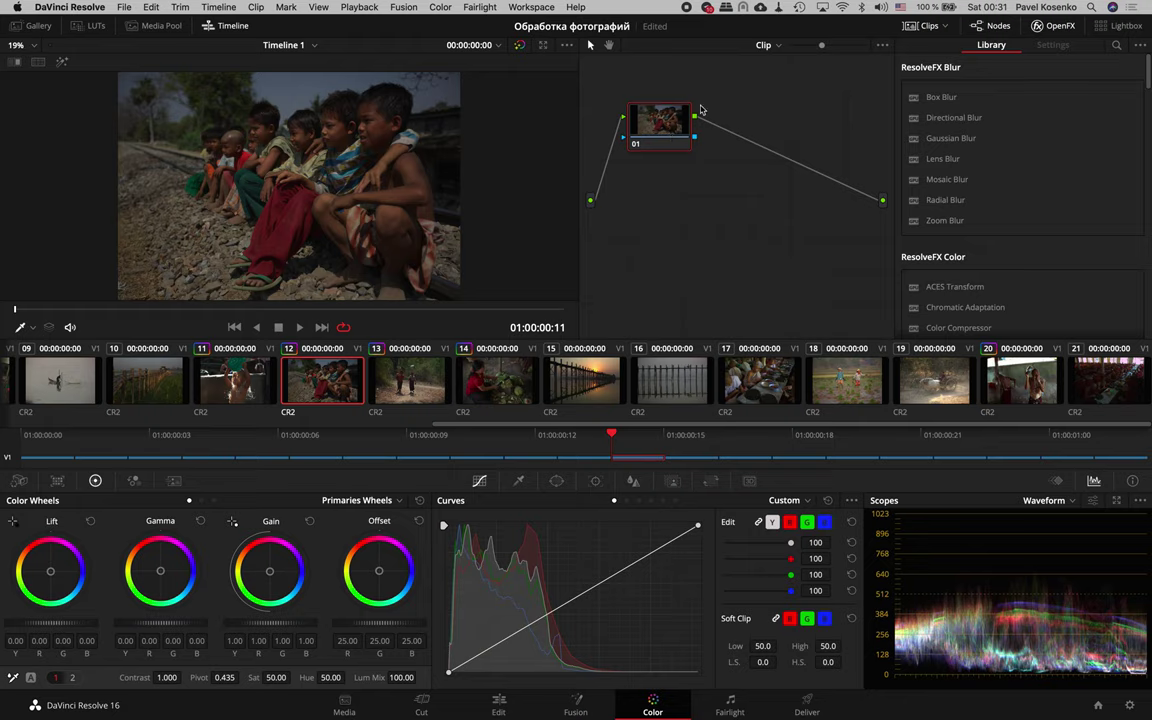
pyautogui.moveTo(666, 125); pyautogui.dragTo(661, 125)
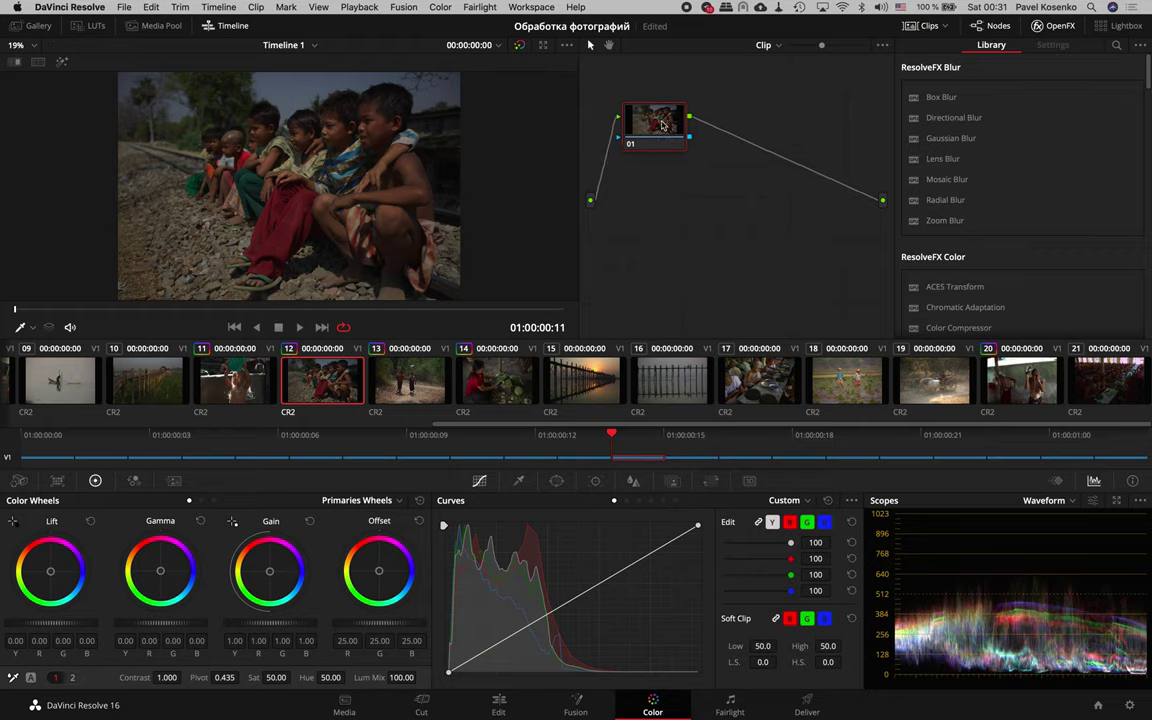
pyautogui.hotkey('alt', 's')
pyautogui.moveTo(668, 122); pyautogui.dragTo(759, 110)
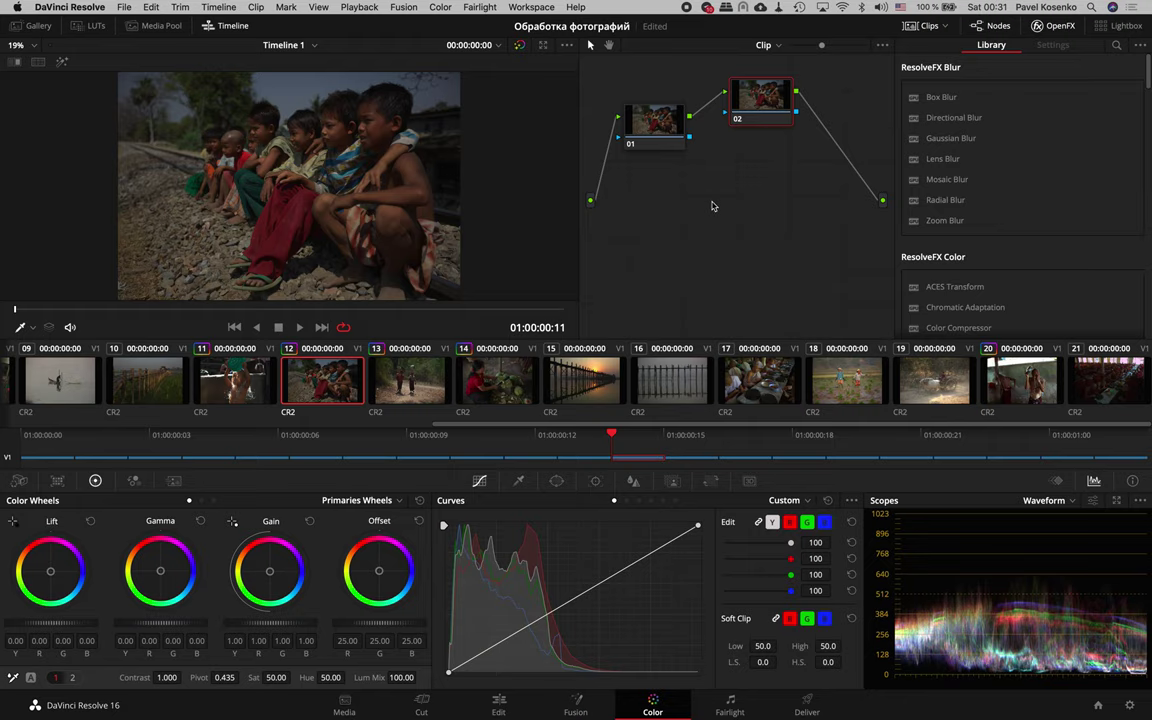
pyautogui.moveTo(655, 134); pyautogui.dragTo(659, 137)
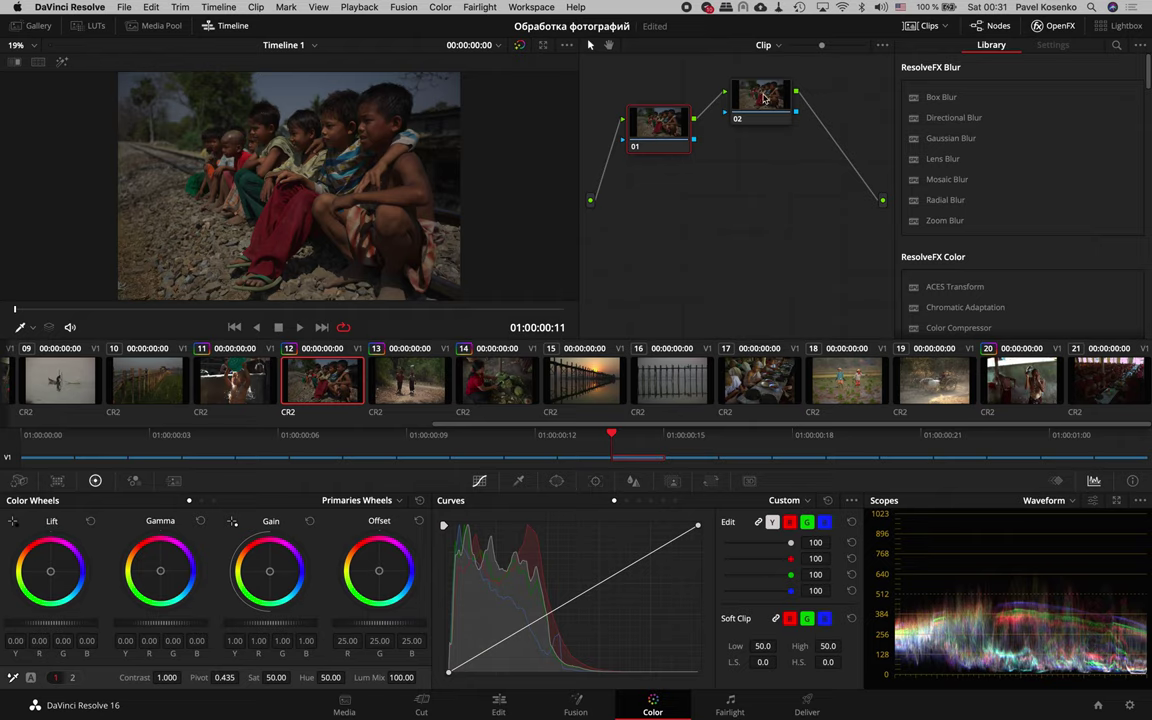
pyautogui.moveTo(764, 98); pyautogui.dragTo(768, 95)
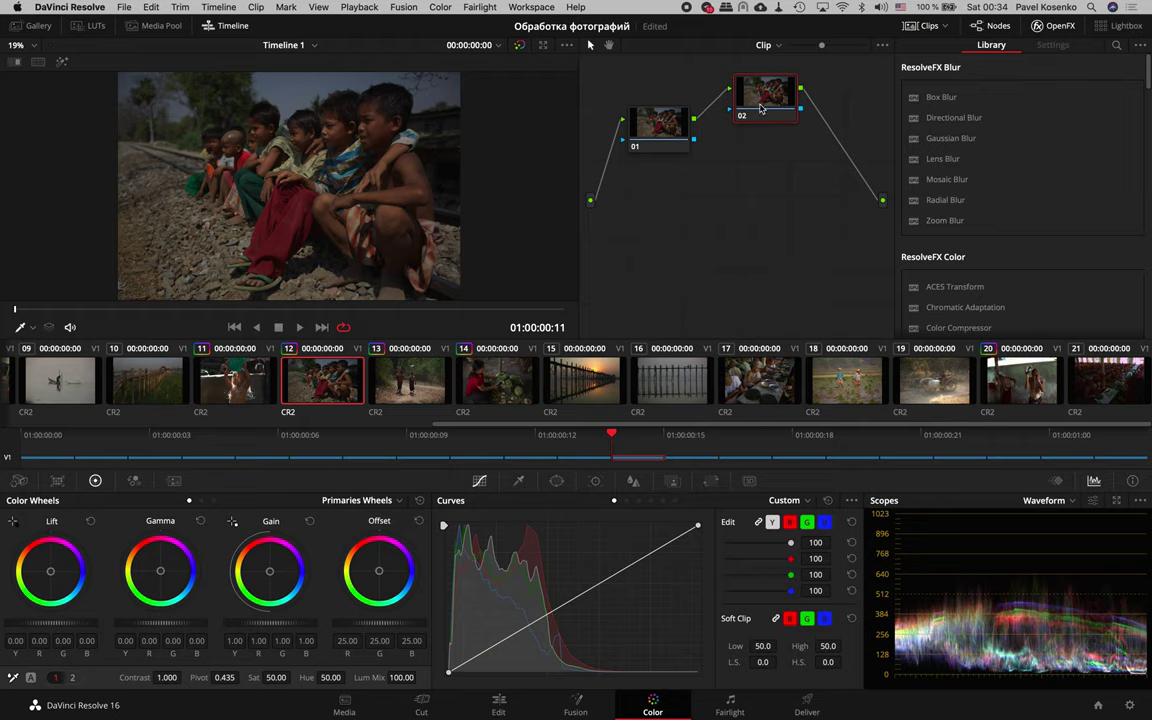
pyautogui.moveTo(762, 108); pyautogui.dragTo(768, 133)
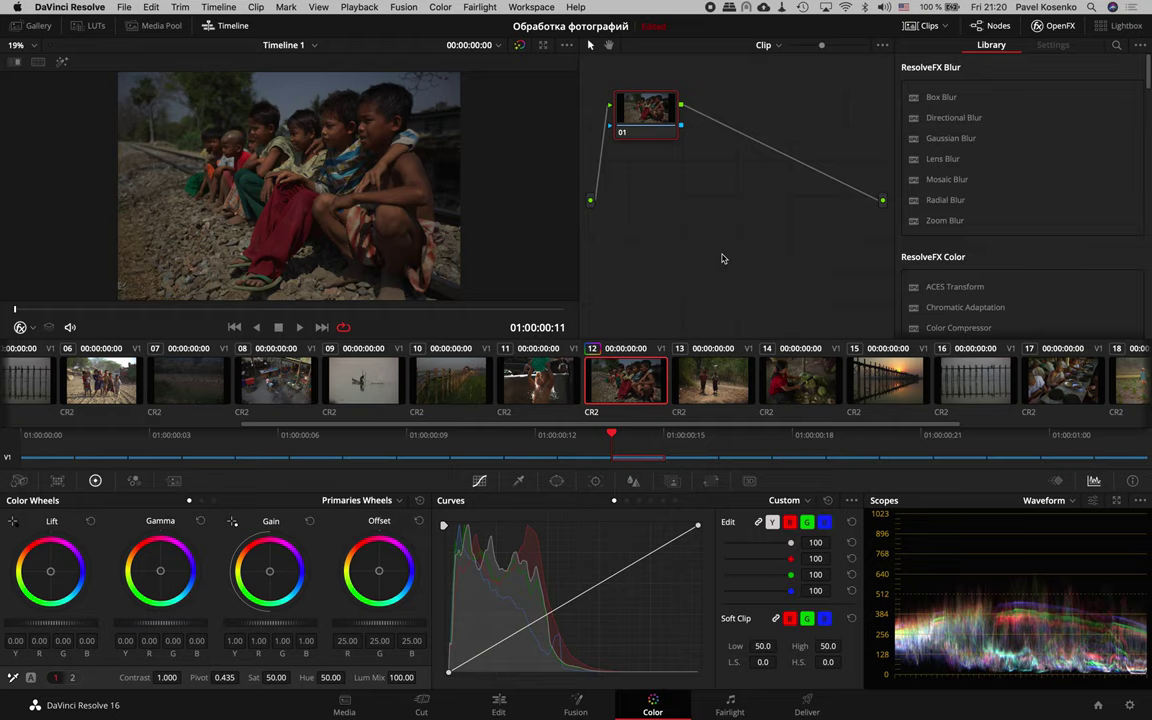
# Toggle the OpenFX Library panel off and back on.
pyautogui.click(1062, 25)
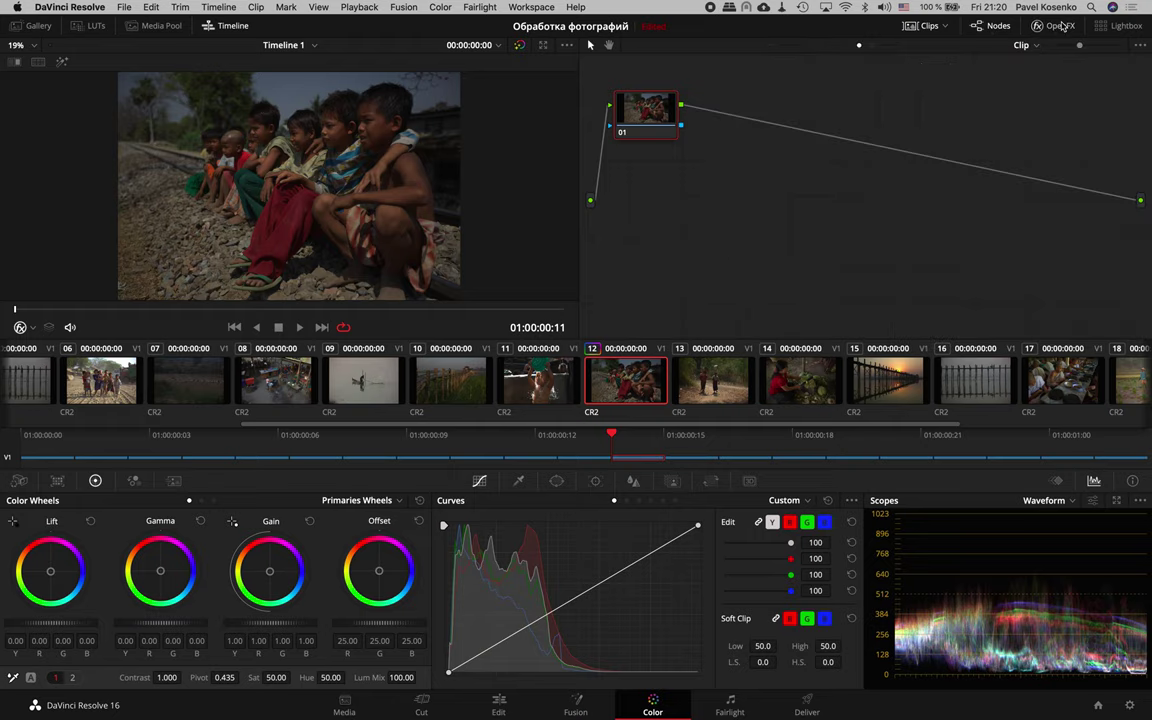
pyautogui.click(1063, 25)
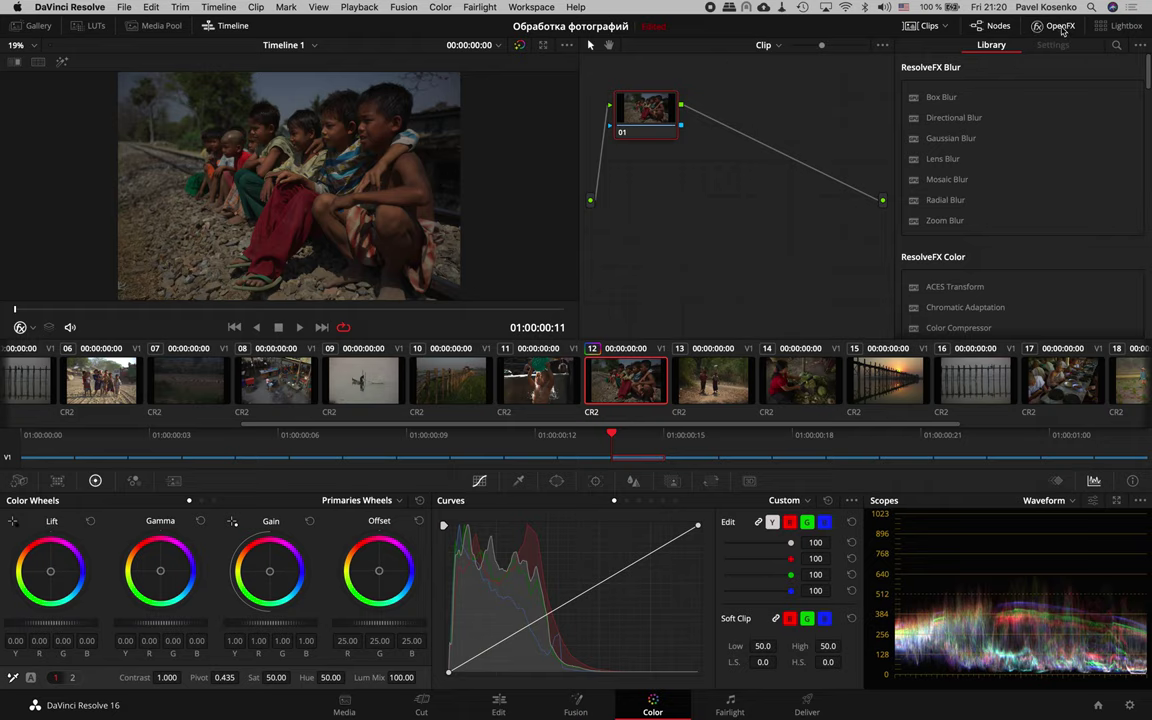
pyautogui.click(1063, 27)
pyautogui.click(1063, 27)
# Scroll the ResolveFX list down to Film Emulation, where Dehancer Pro 1.4.3-beta.4.0 is listed.
pyautogui.scroll(-5, 1007, 131)
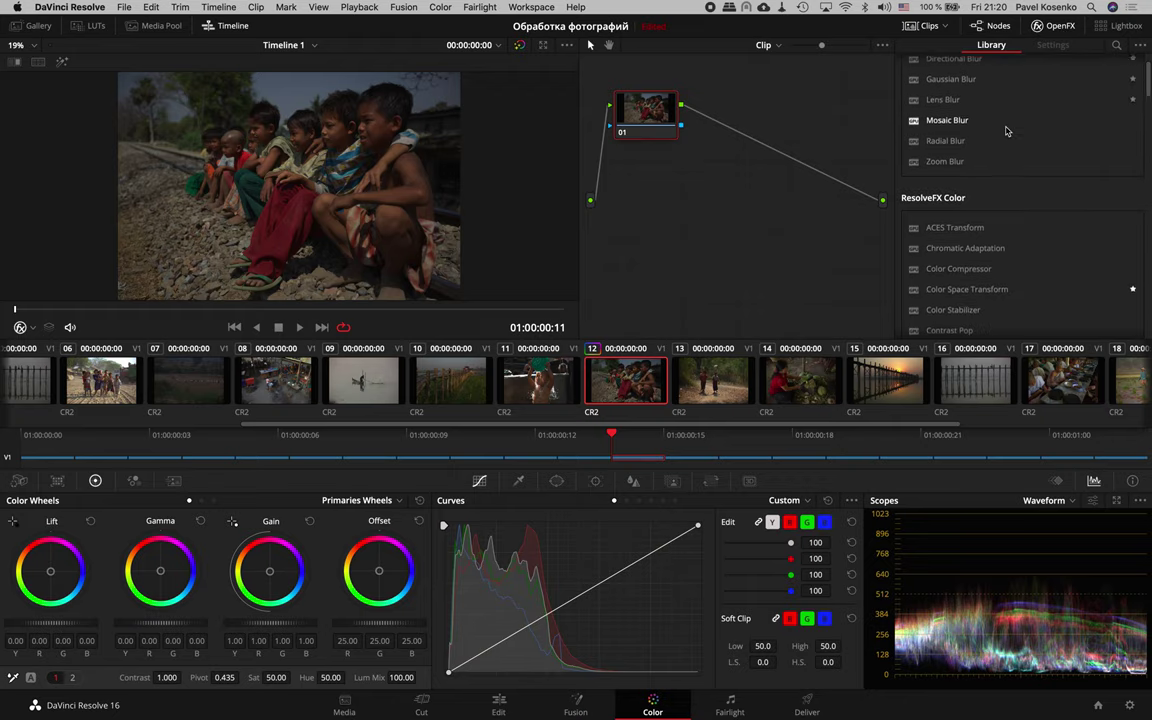
pyautogui.scroll(5, 1007, 131)
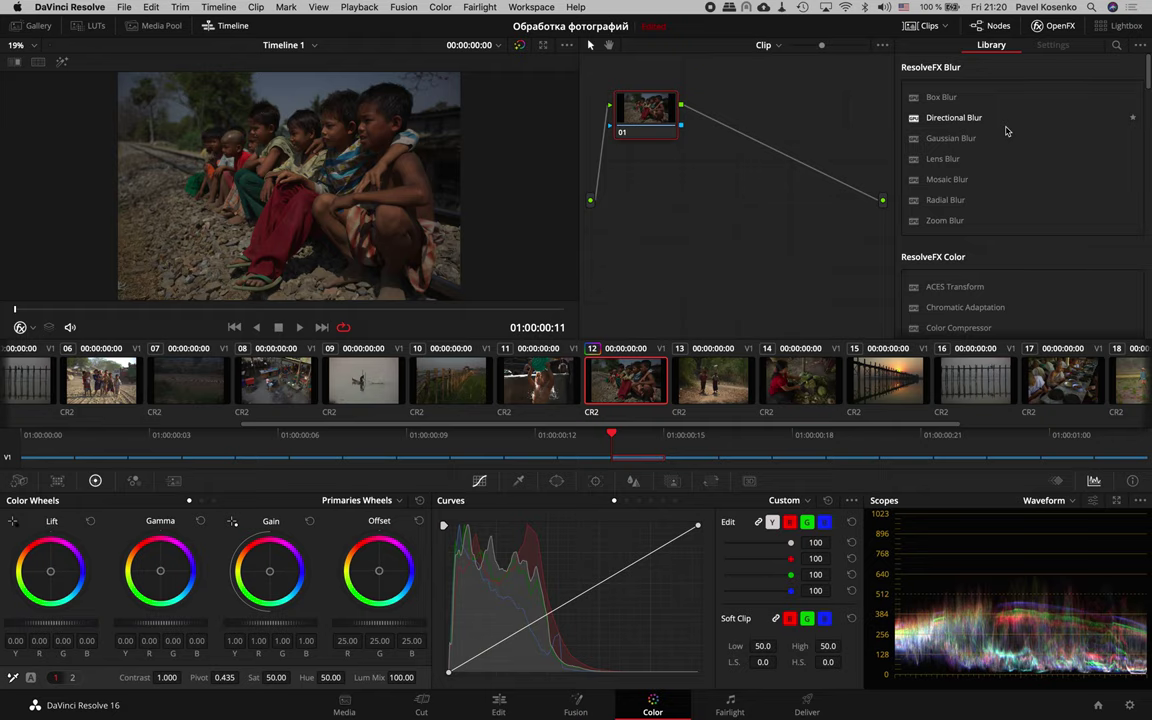
pyautogui.scroll(-2, 1007, 131)
pyautogui.scroll(-2, 1007, 131)
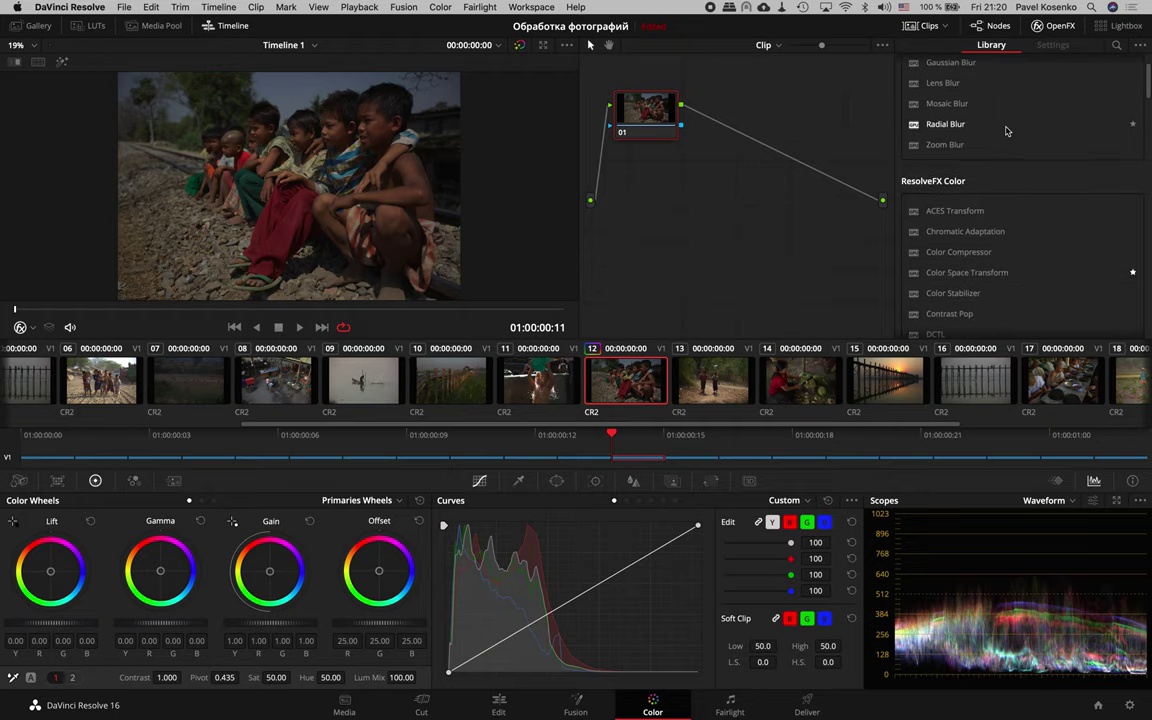
pyautogui.scroll(-2, 1007, 131)
pyautogui.scroll(-3, 1007, 131)
pyautogui.scroll(-5, 1007, 131)
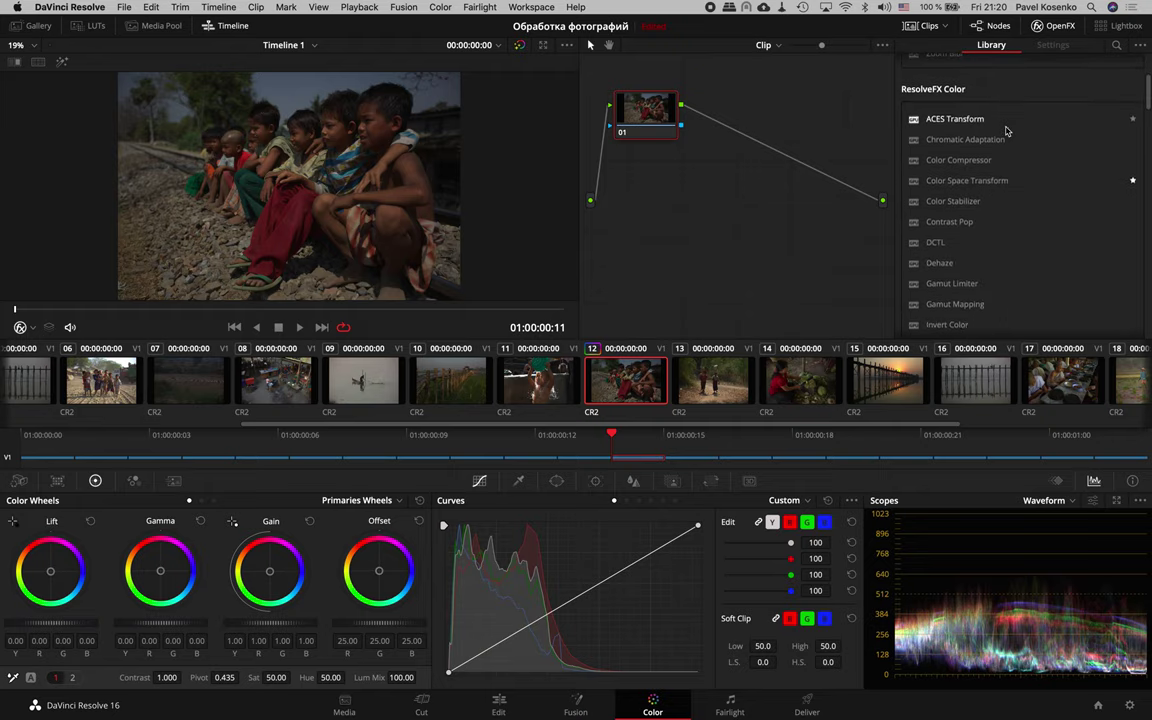
pyautogui.scroll(-3, 1007, 131)
pyautogui.scroll(-3, 1007, 131)
pyautogui.scroll(-6, 1007, 131)
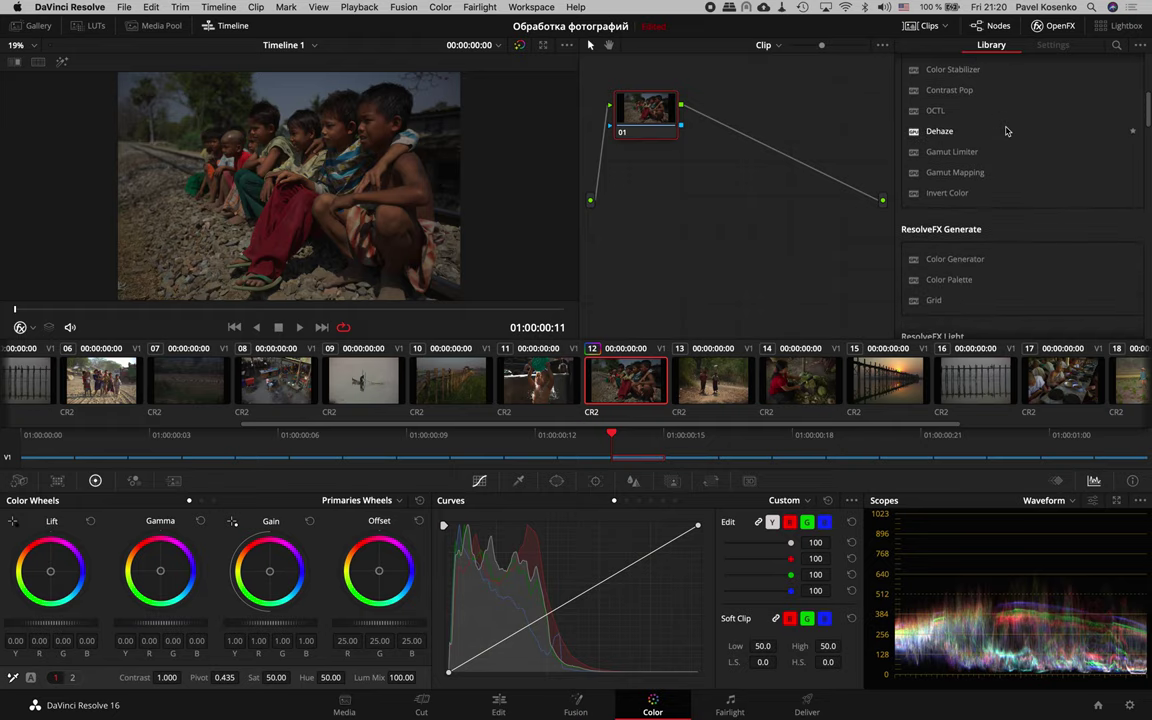
pyautogui.scroll(-5, 1007, 131)
pyautogui.scroll(-2, 1007, 131)
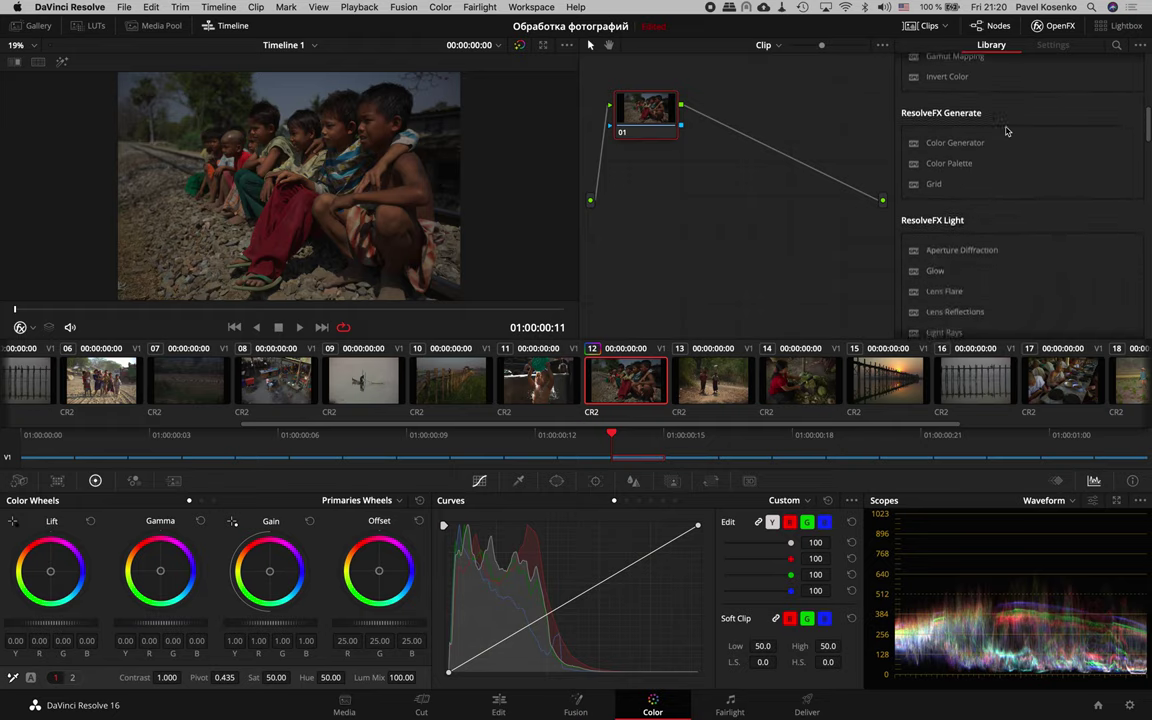
pyautogui.scroll(-2, 1007, 131)
pyautogui.scroll(-3, 1007, 131)
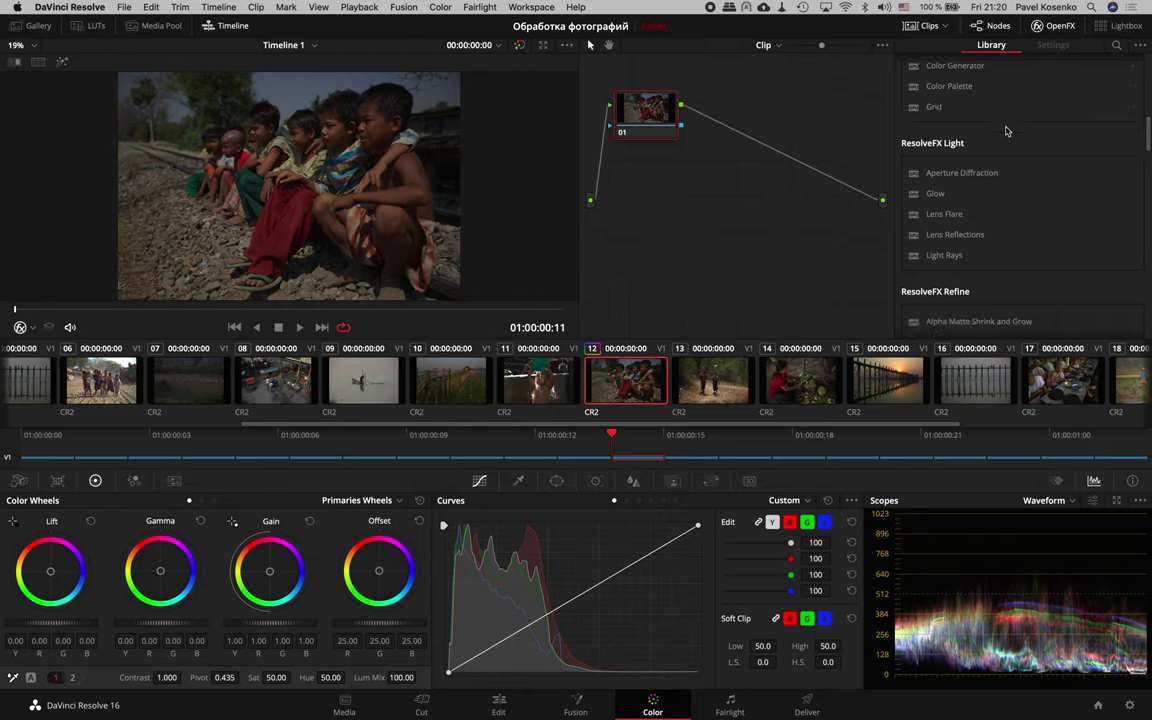
pyautogui.scroll(-3, 1007, 131)
pyautogui.scroll(-2, 1007, 131)
pyautogui.scroll(-2, 1007, 131)
pyautogui.scroll(-5, 1007, 131)
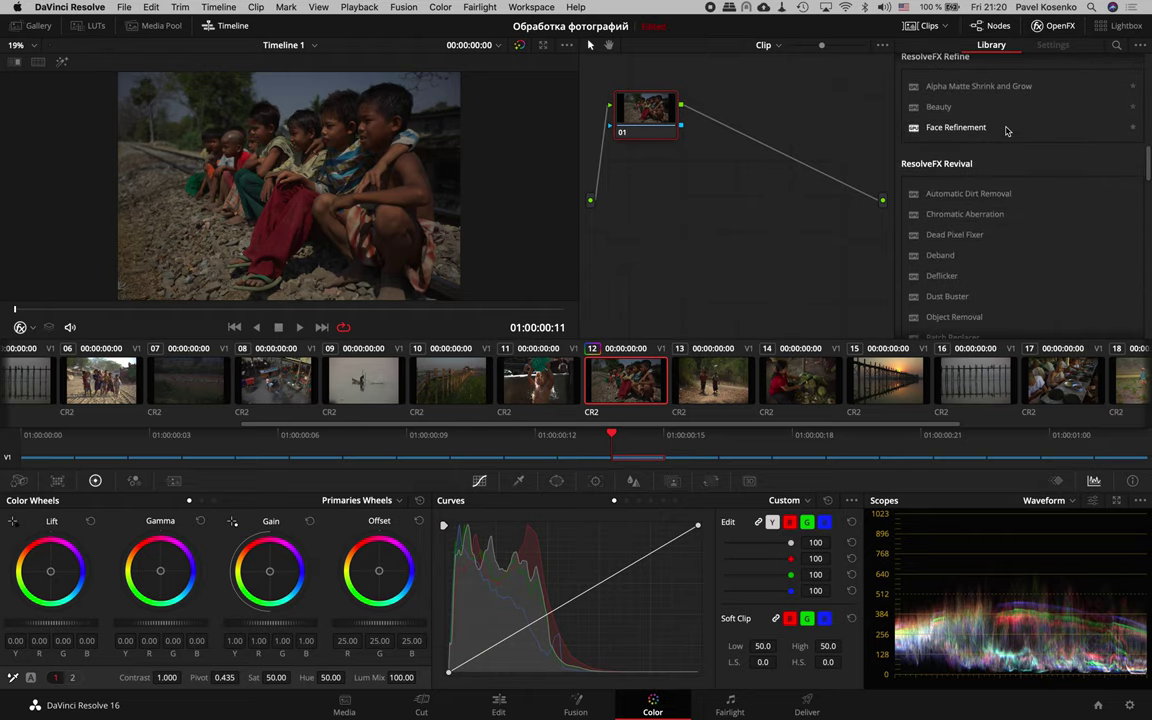
pyautogui.scroll(-2, 1007, 131)
pyautogui.scroll(-2, 1007, 131)
pyautogui.scroll(-3, 1007, 131)
pyautogui.scroll(-4, 1007, 131)
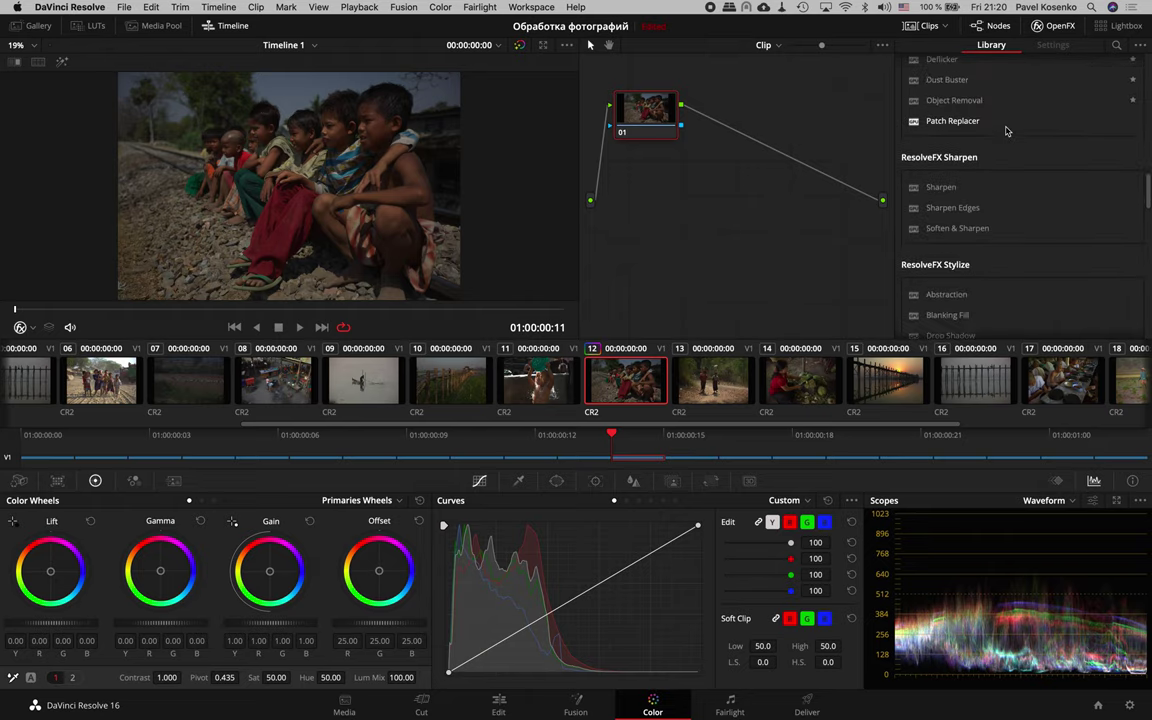
pyautogui.scroll(-2, 1007, 131)
pyautogui.scroll(-2, 1007, 131)
pyautogui.scroll(-2, 1007, 131)
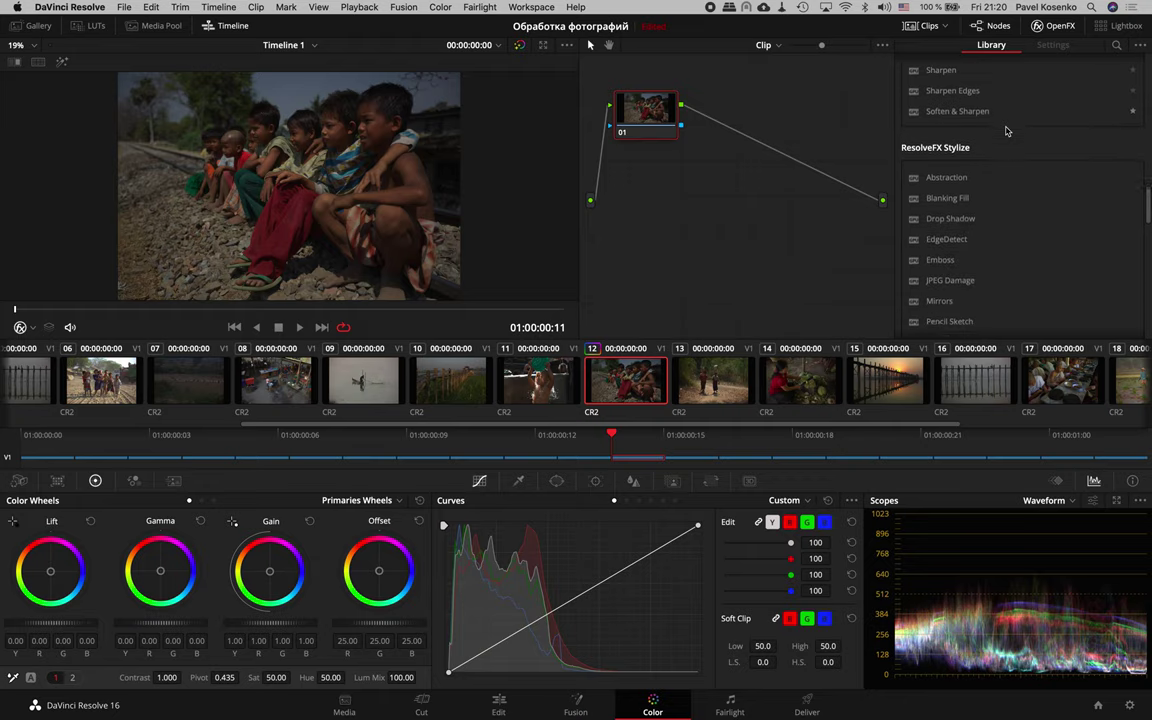
pyautogui.scroll(-2, 1007, 131)
pyautogui.scroll(-1, 1007, 131)
pyautogui.scroll(-2, 1007, 131)
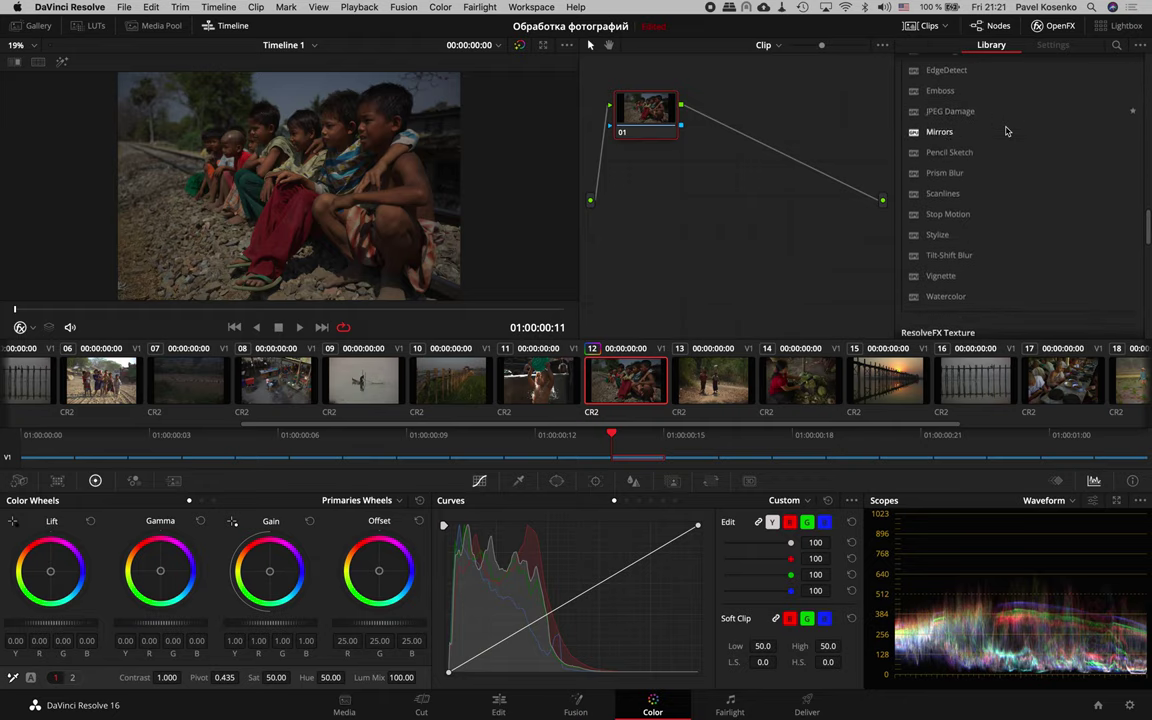
pyautogui.scroll(-1, 1007, 131)
pyautogui.scroll(-2, 1007, 131)
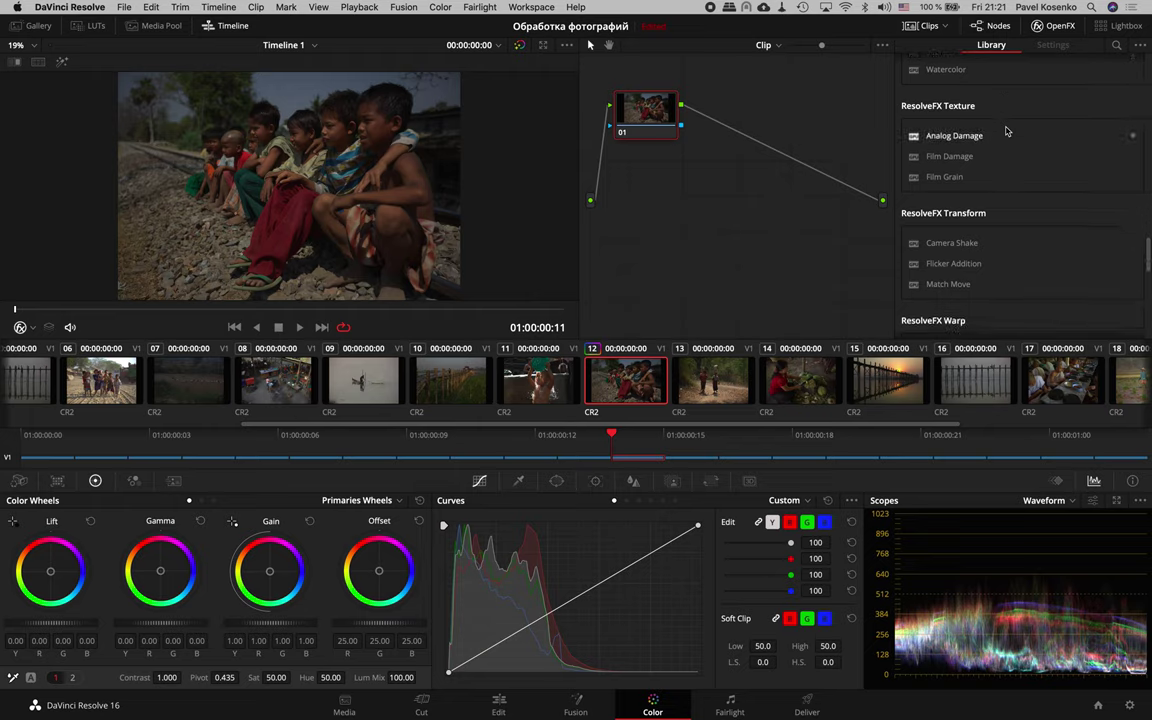
pyautogui.scroll(-1, 1007, 131)
pyautogui.scroll(-1, 1007, 131)
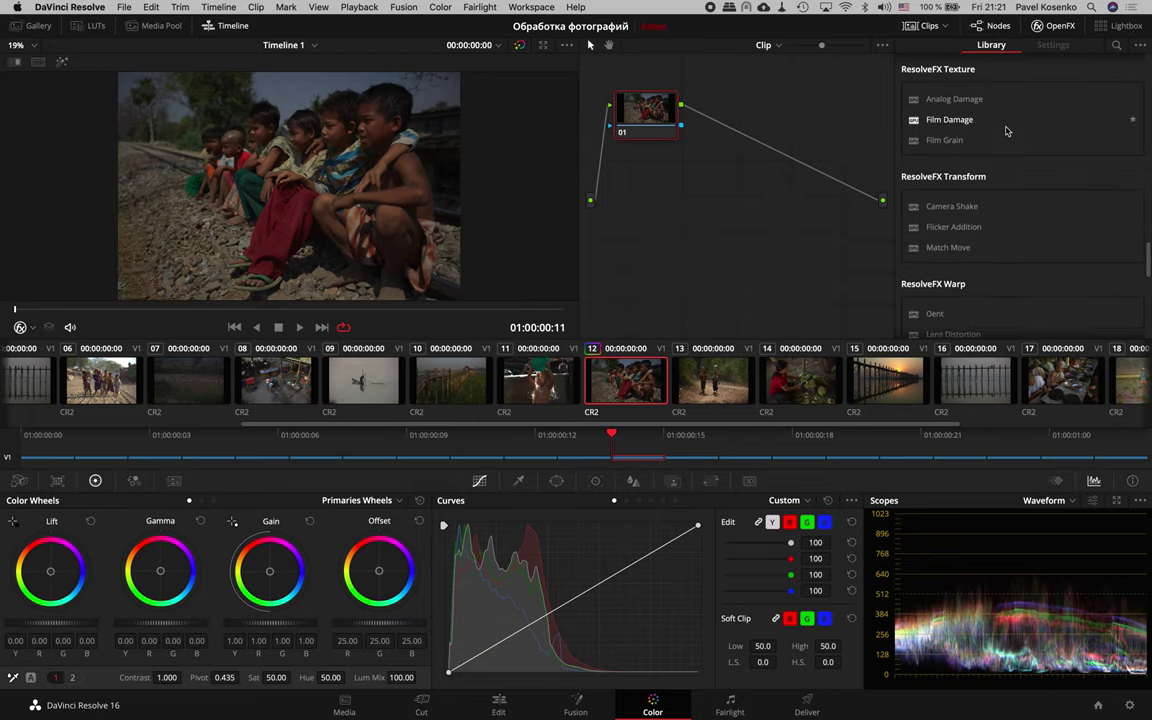
pyautogui.scroll(-1, 1007, 131)
pyautogui.scroll(-1, 1007, 131)
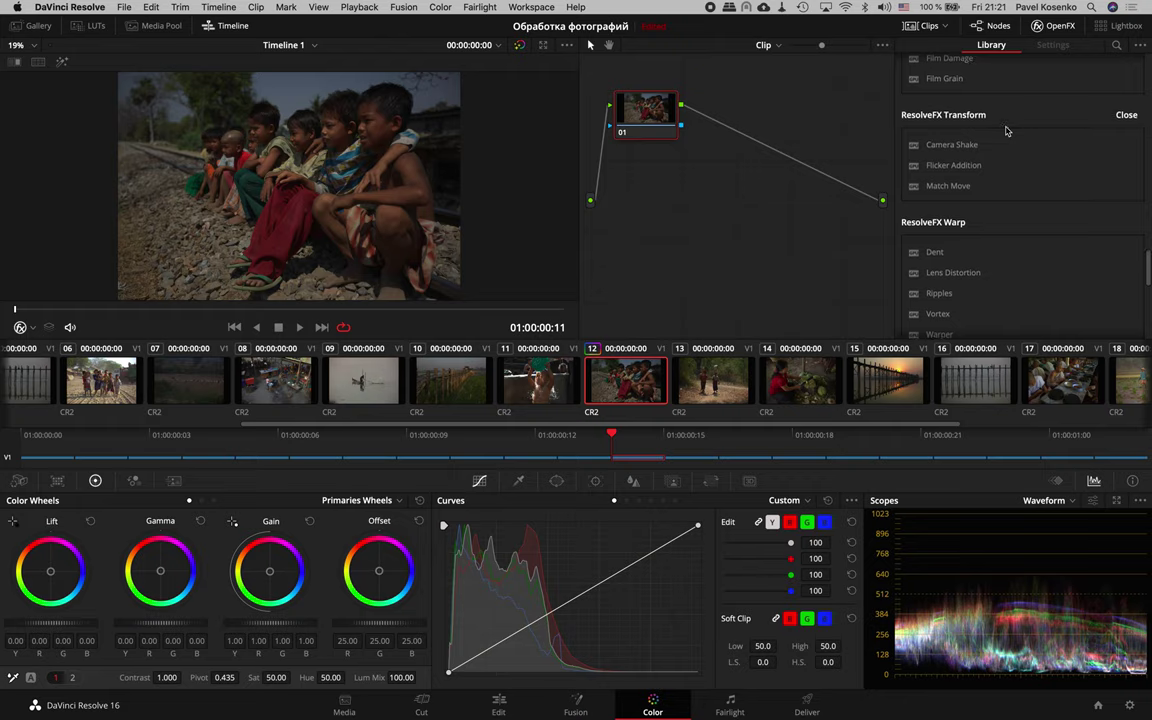
pyautogui.scroll(-1, 1007, 131)
pyautogui.scroll(-1, 1007, 131)
pyautogui.scroll(-1, 1007, 131)
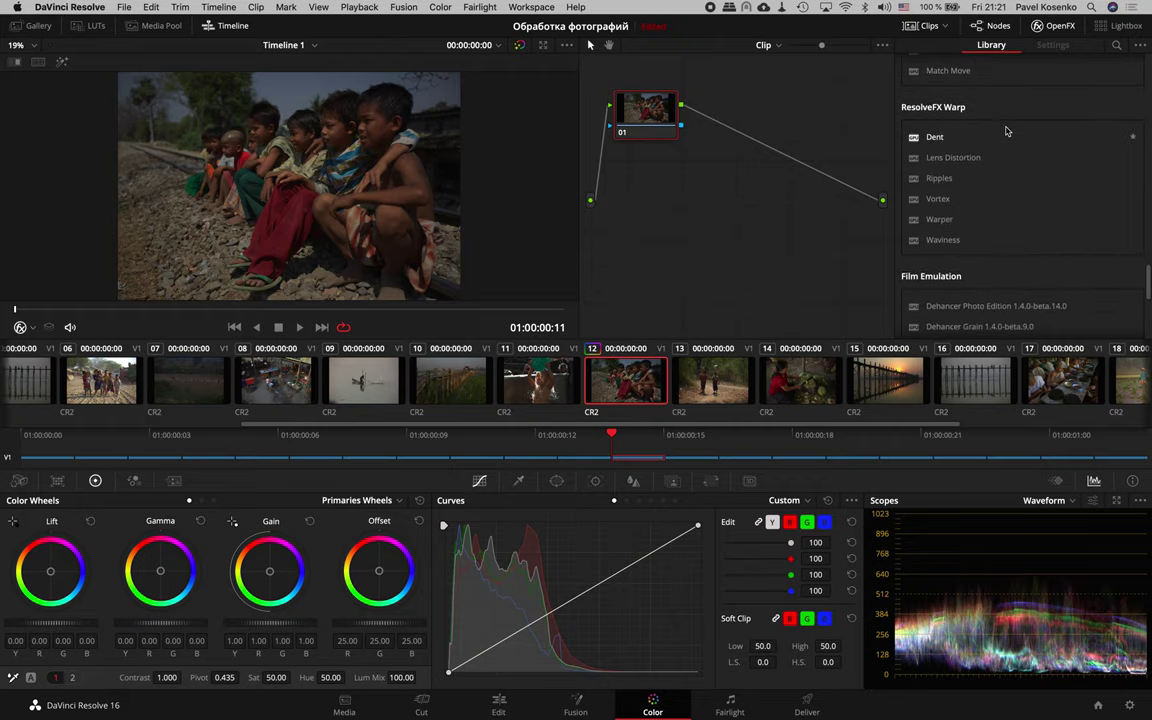
pyautogui.scroll(-2, 1007, 131)
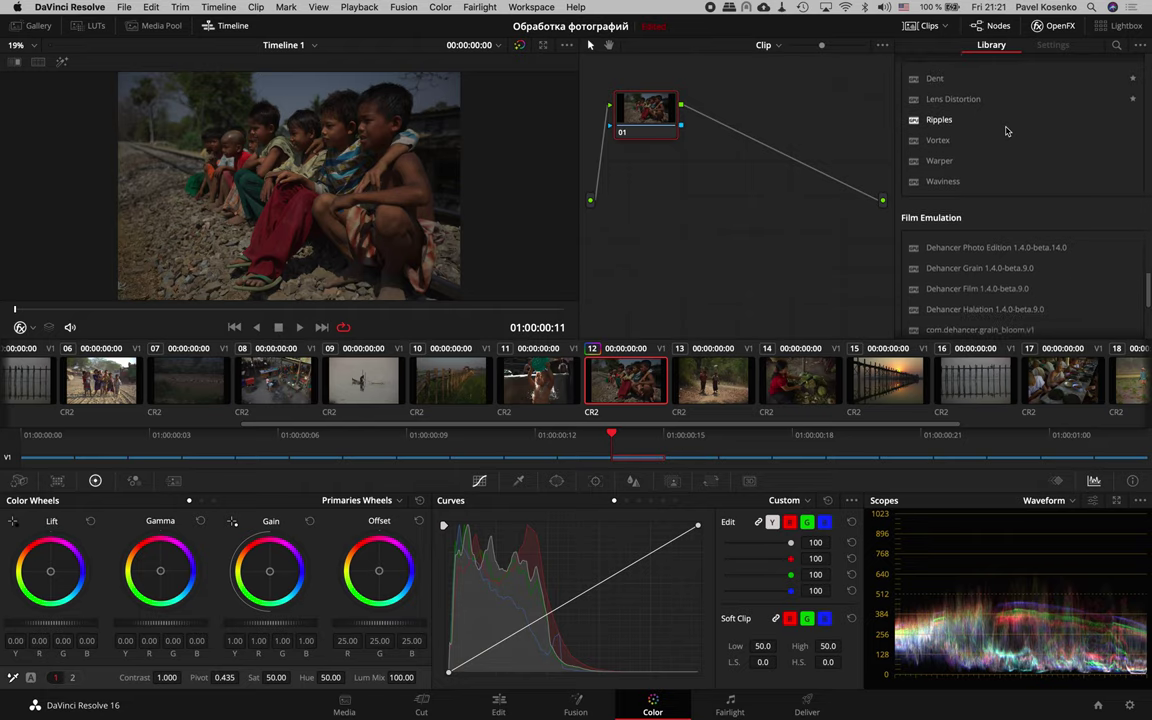
pyautogui.scroll(-2, 1007, 131)
pyautogui.scroll(-2, 1007, 131)
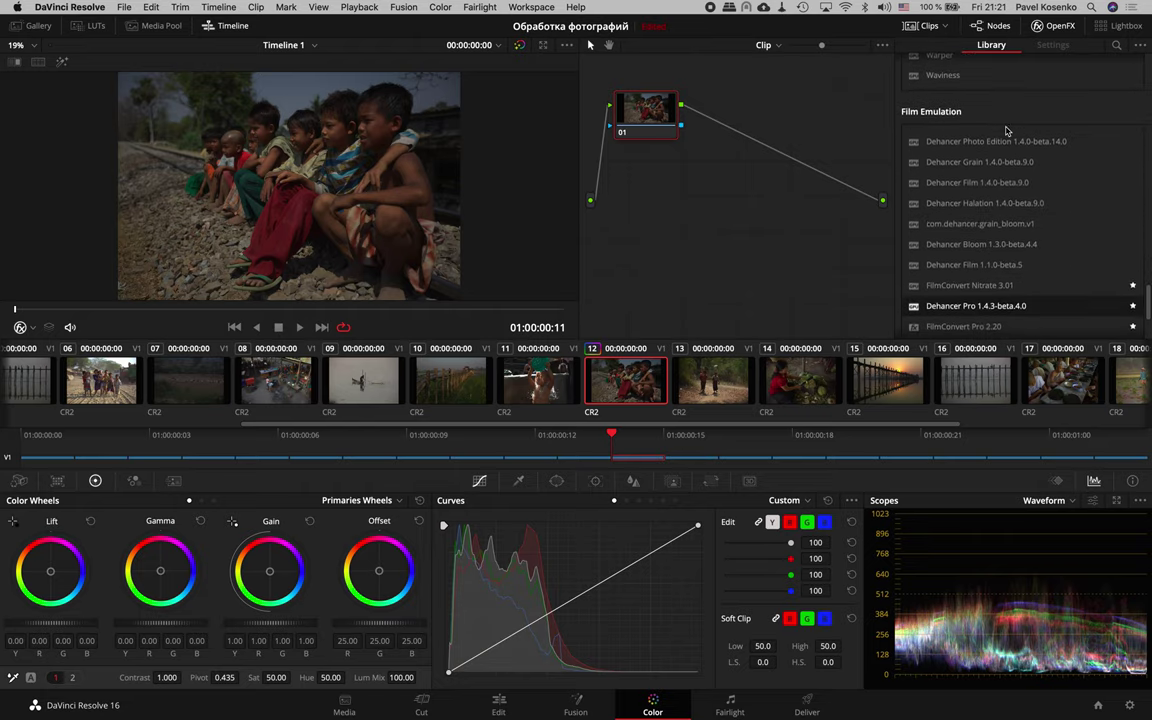
pyautogui.scroll(-2, 1007, 131)
pyautogui.scroll(-1, 1007, 131)
pyautogui.scroll(3, 1007, 133)
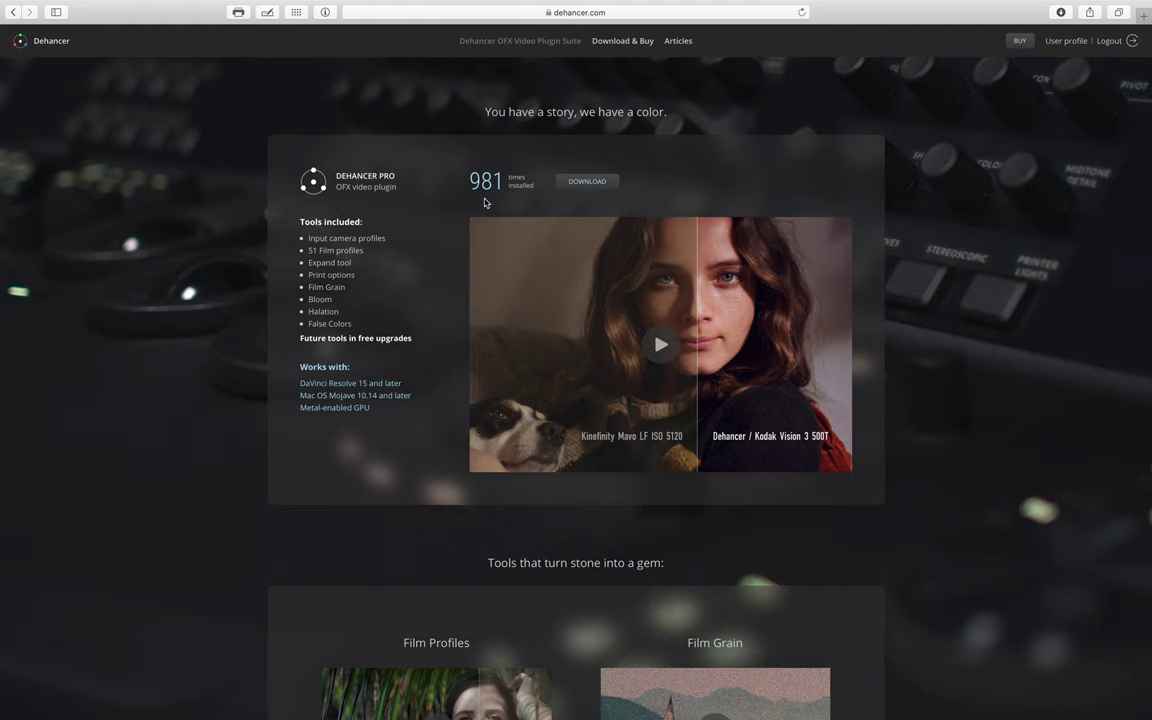
# Scroll the dehancer.com Download & Buy page down to the Halation and Photo Edition cards.
pyautogui.scroll(-6, 484, 203)
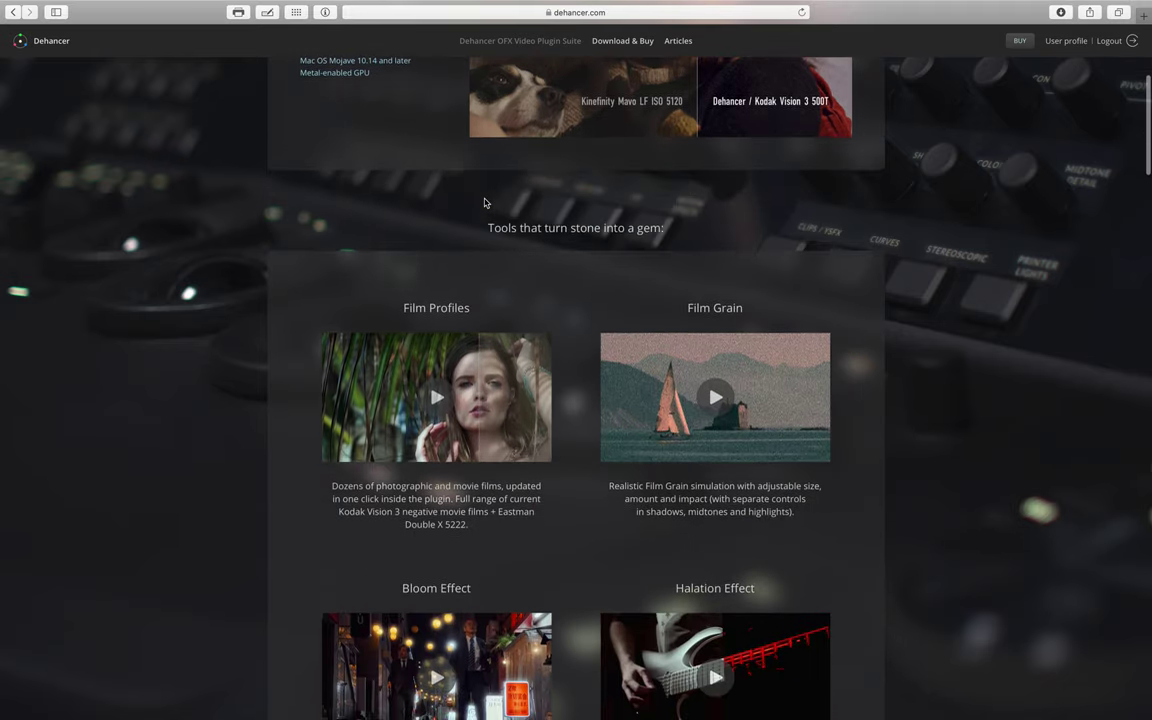
pyautogui.scroll(-2, 484, 203)
pyautogui.scroll(-4, 484, 203)
pyautogui.scroll(-6, 484, 203)
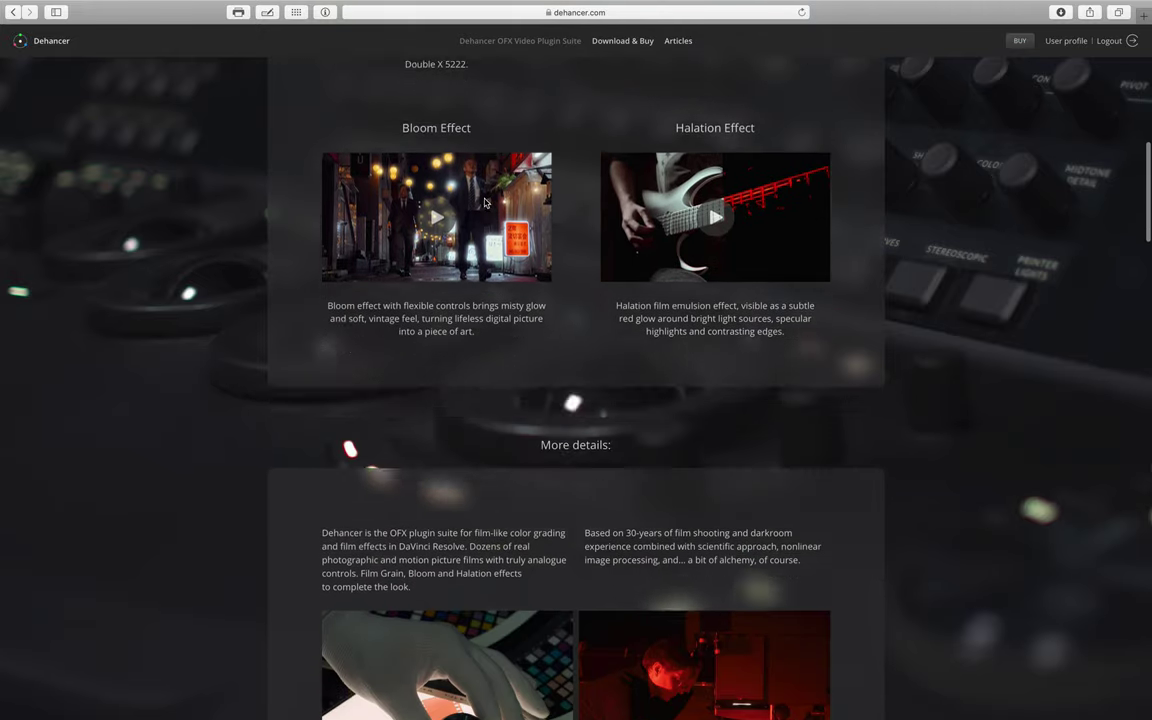
pyautogui.scroll(-3, 484, 203)
pyautogui.scroll(-4, 484, 203)
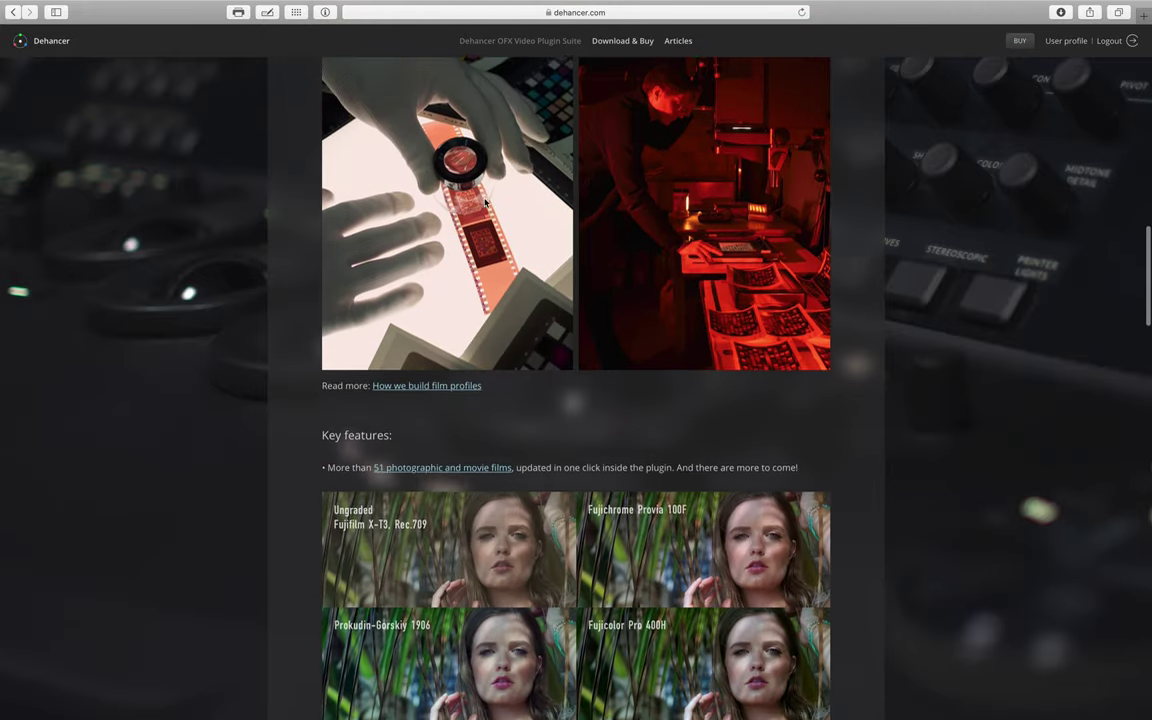
pyautogui.scroll(-5, 484, 203)
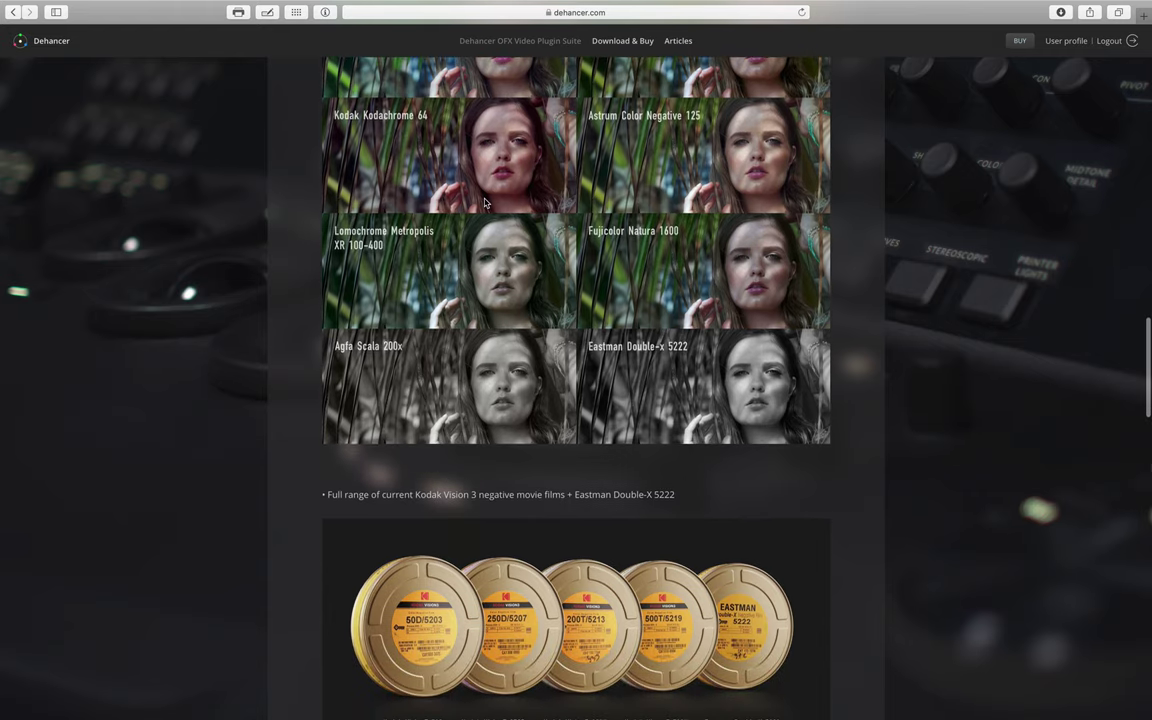
pyautogui.scroll(-5, 484, 203)
pyautogui.scroll(-3, 484, 203)
pyautogui.scroll(-4, 484, 203)
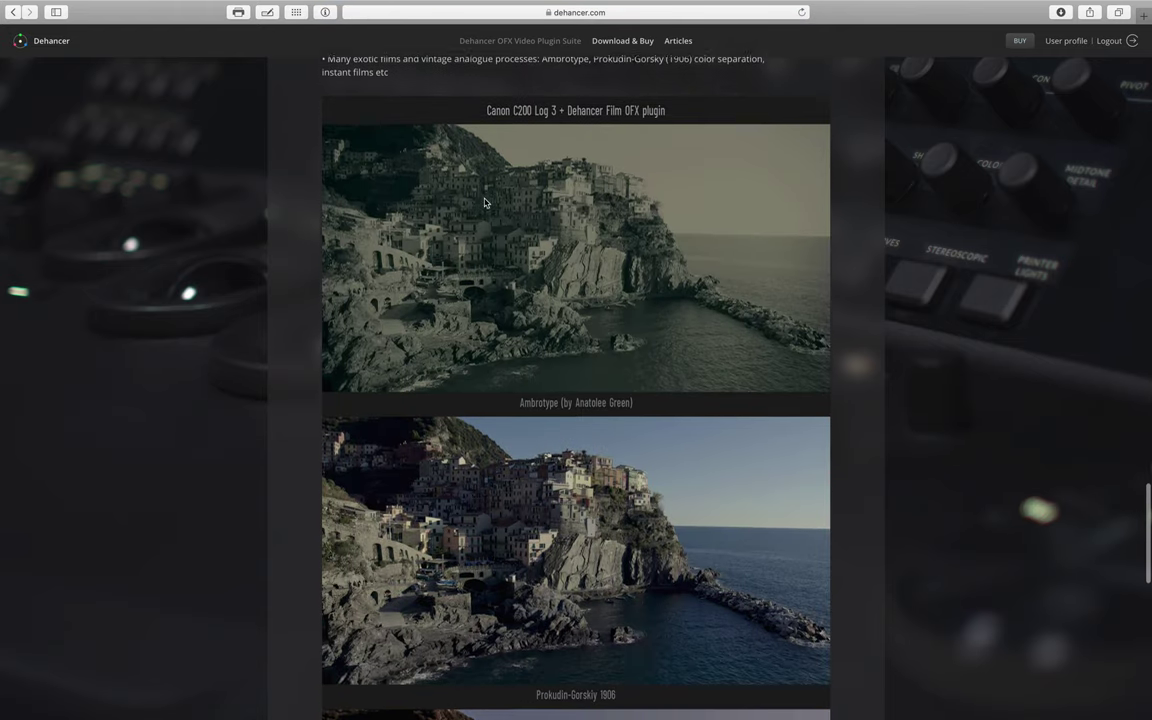
pyautogui.scroll(-5, 484, 203)
pyautogui.scroll(-2, 484, 203)
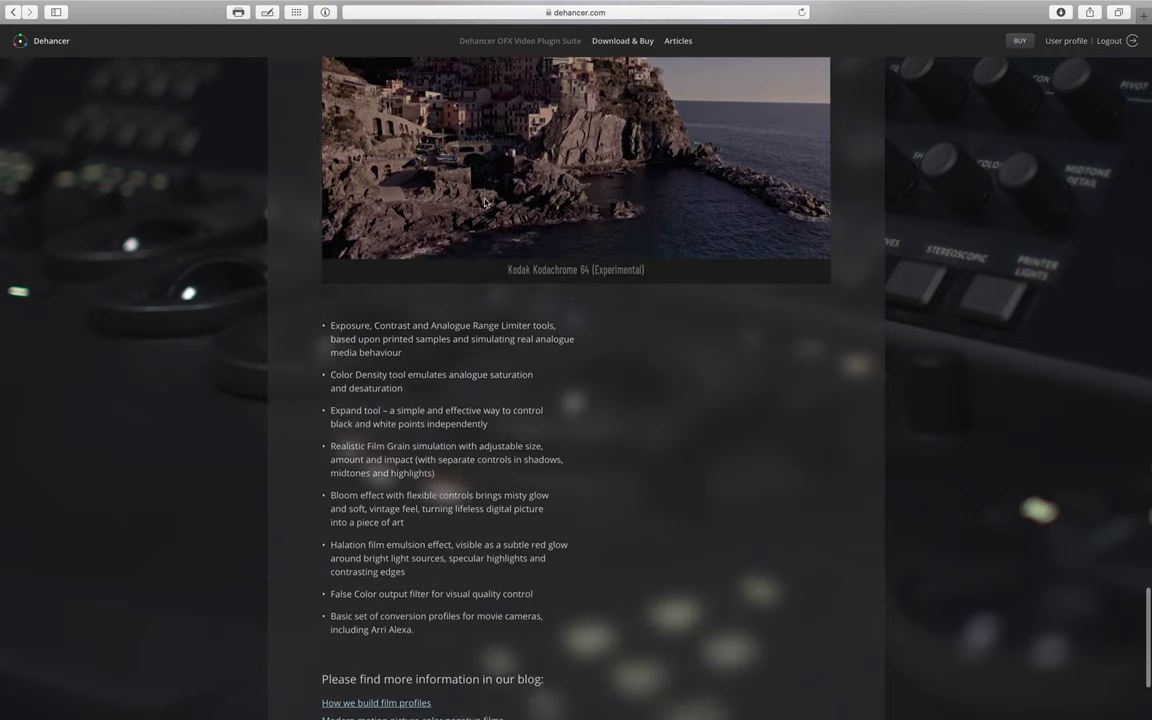
pyautogui.scroll(-2, 484, 203)
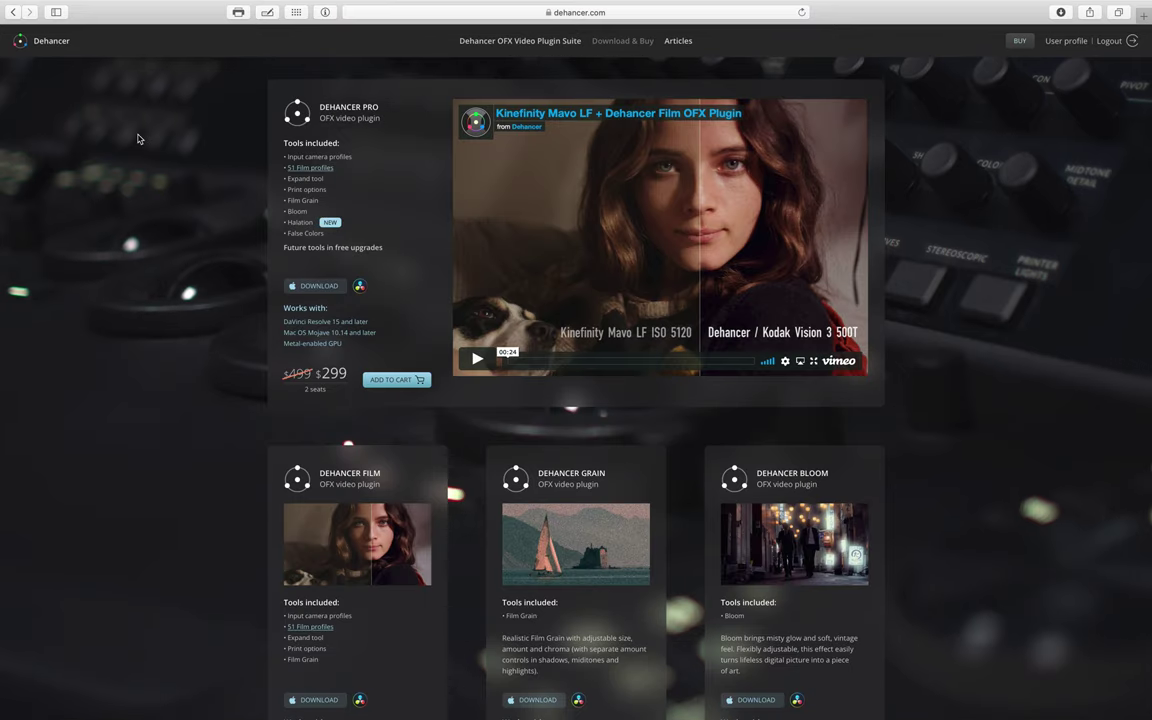
pyautogui.scroll(-4, 155, 149)
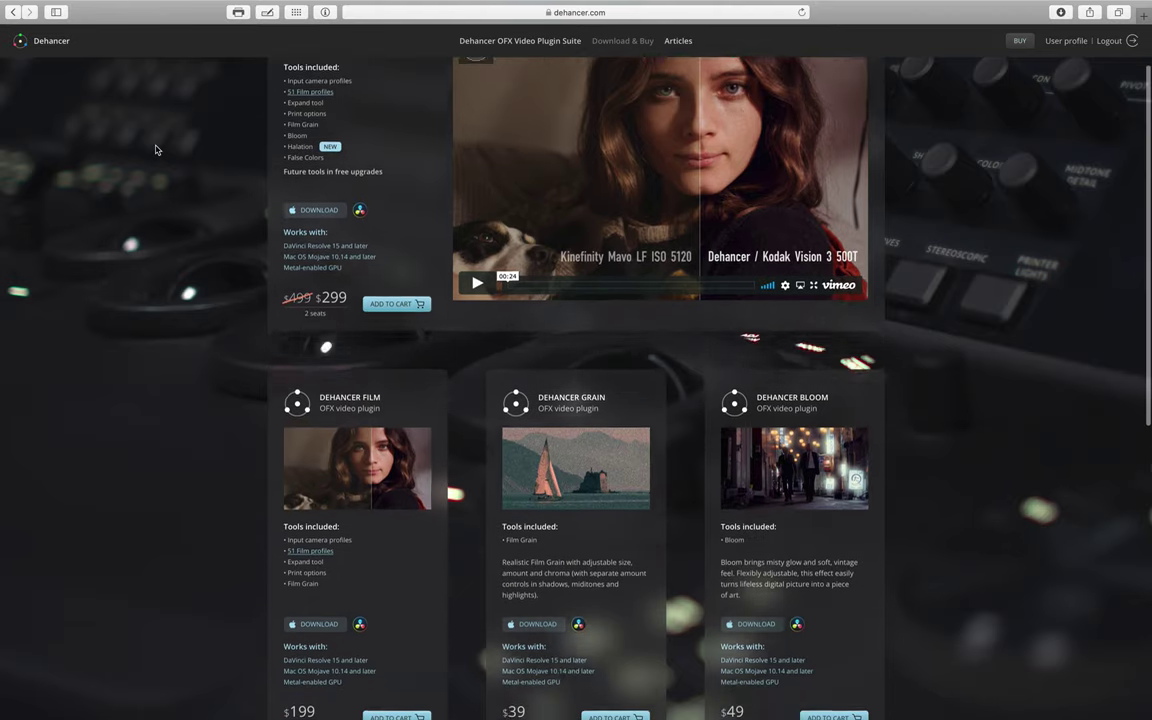
pyautogui.scroll(-5, 155, 149)
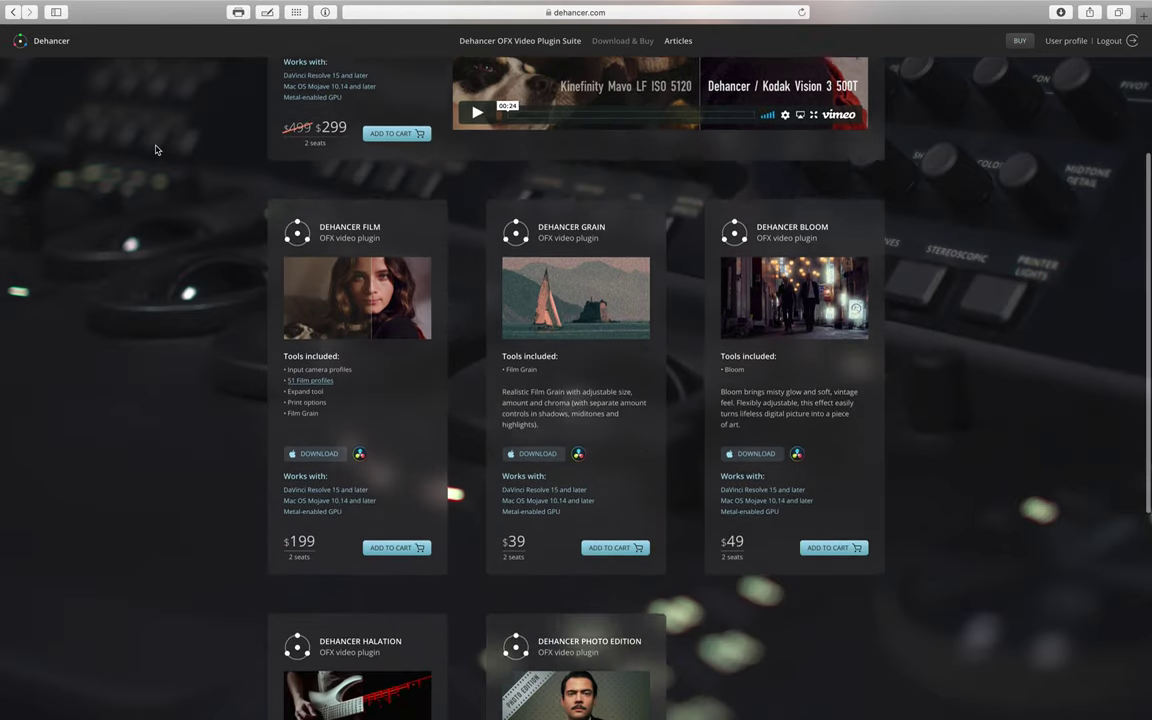
pyautogui.scroll(-5, 155, 149)
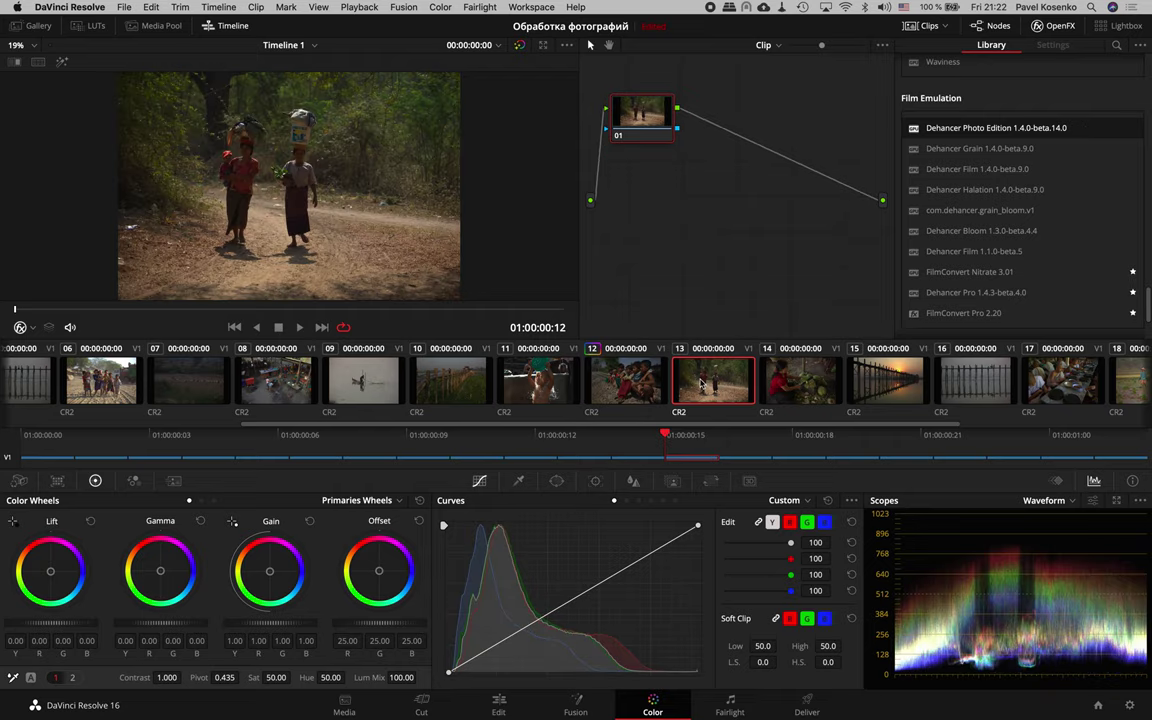
# Check clip 11, return to clip 12, and select Dehancer Pro among the film emulation effects.
pyautogui.click(563, 391)
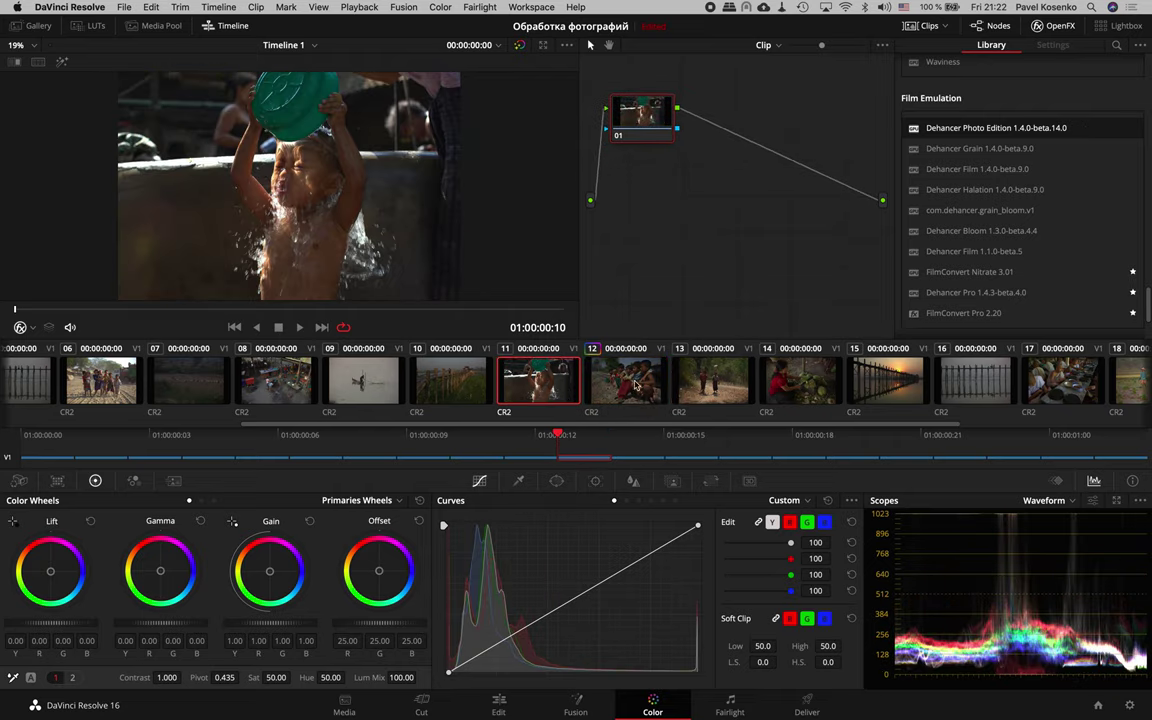
pyautogui.click(641, 387)
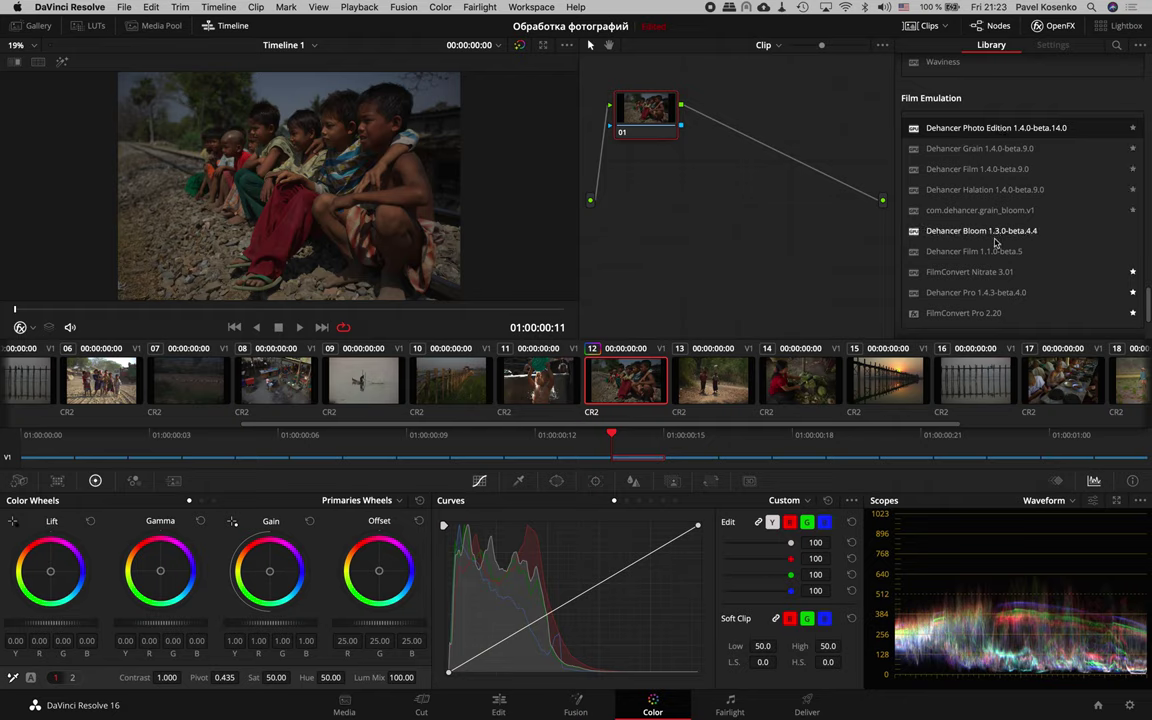
pyautogui.click(994, 292)
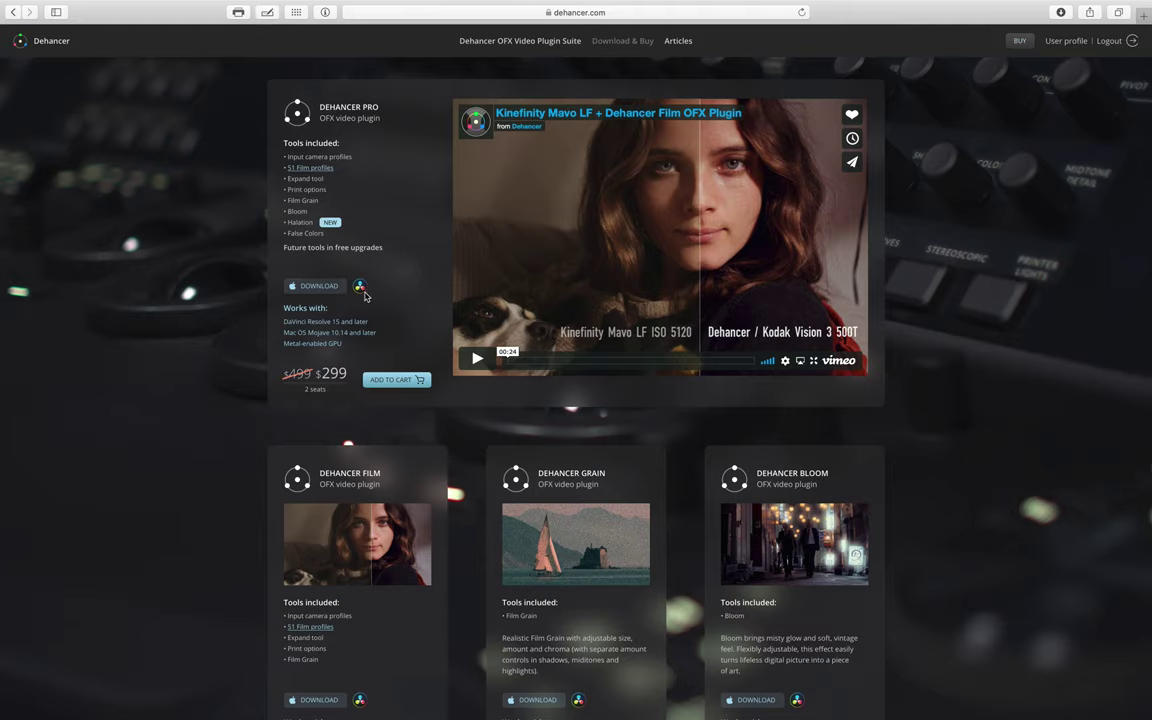
# Scroll the Dehancer page in Safari to the bottom to show Halation and Photo Edition prices.
pyautogui.scroll(-2, 329, 617)
pyautogui.scroll(-3, 329, 617)
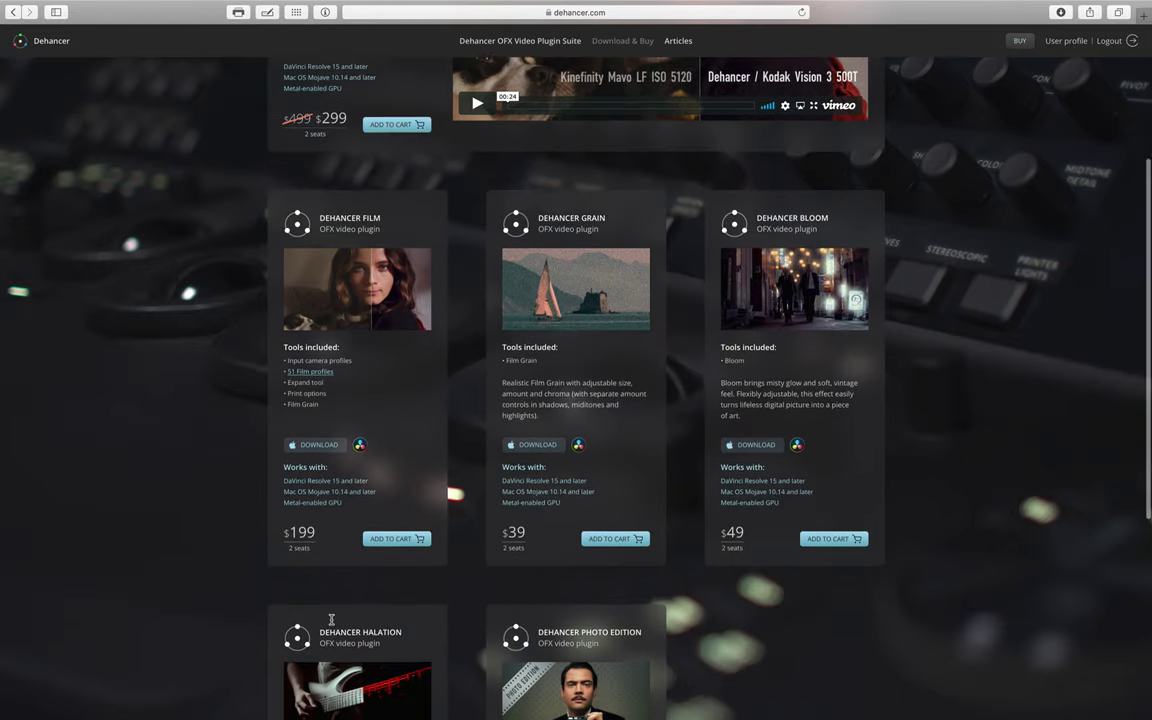
pyautogui.scroll(-4, 331, 619)
pyautogui.scroll(-3, 331, 619)
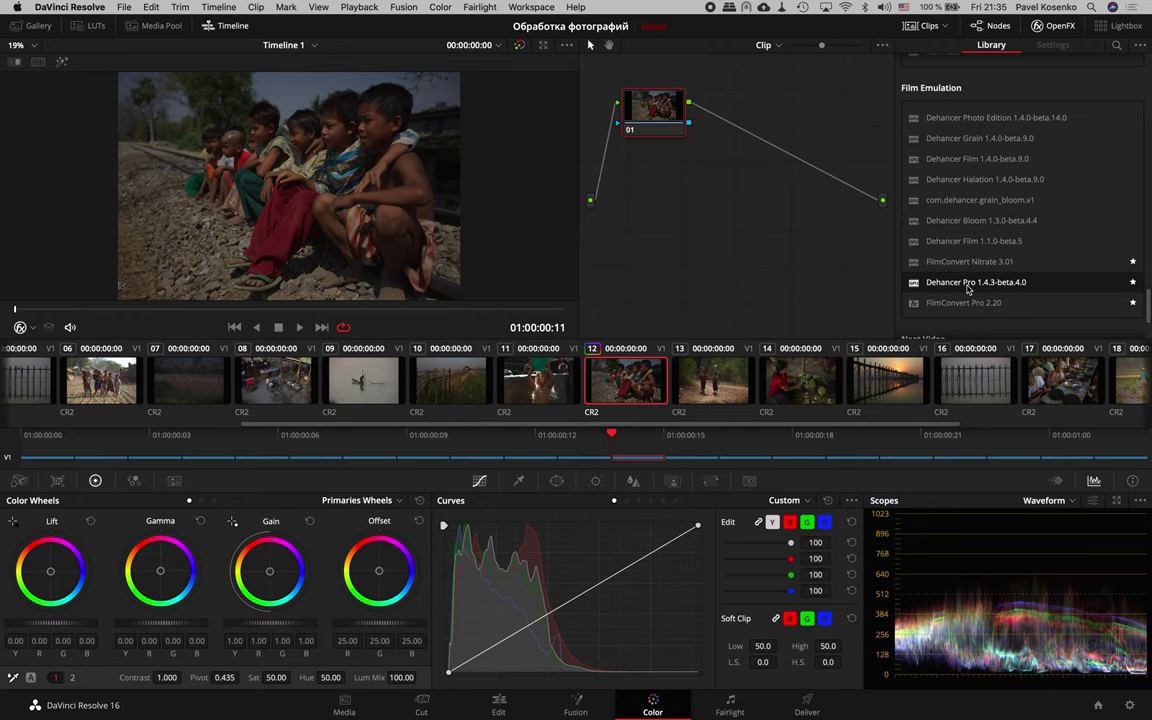
pyautogui.click(1054, 30)
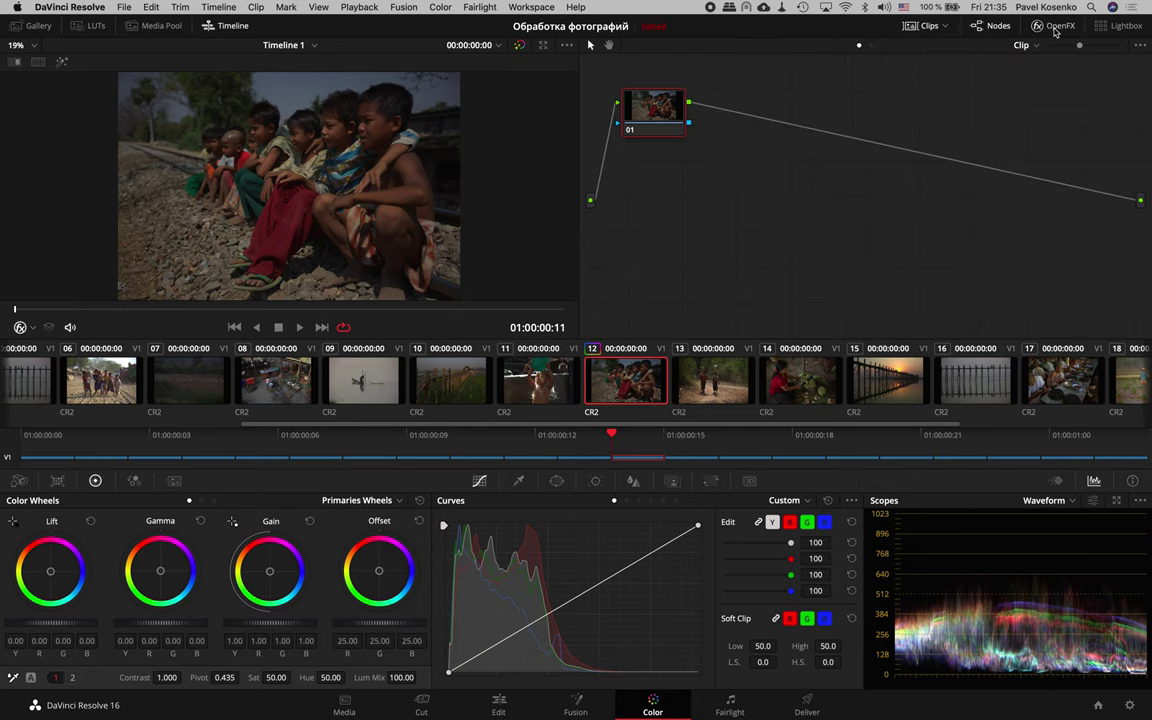
pyautogui.click(1054, 30)
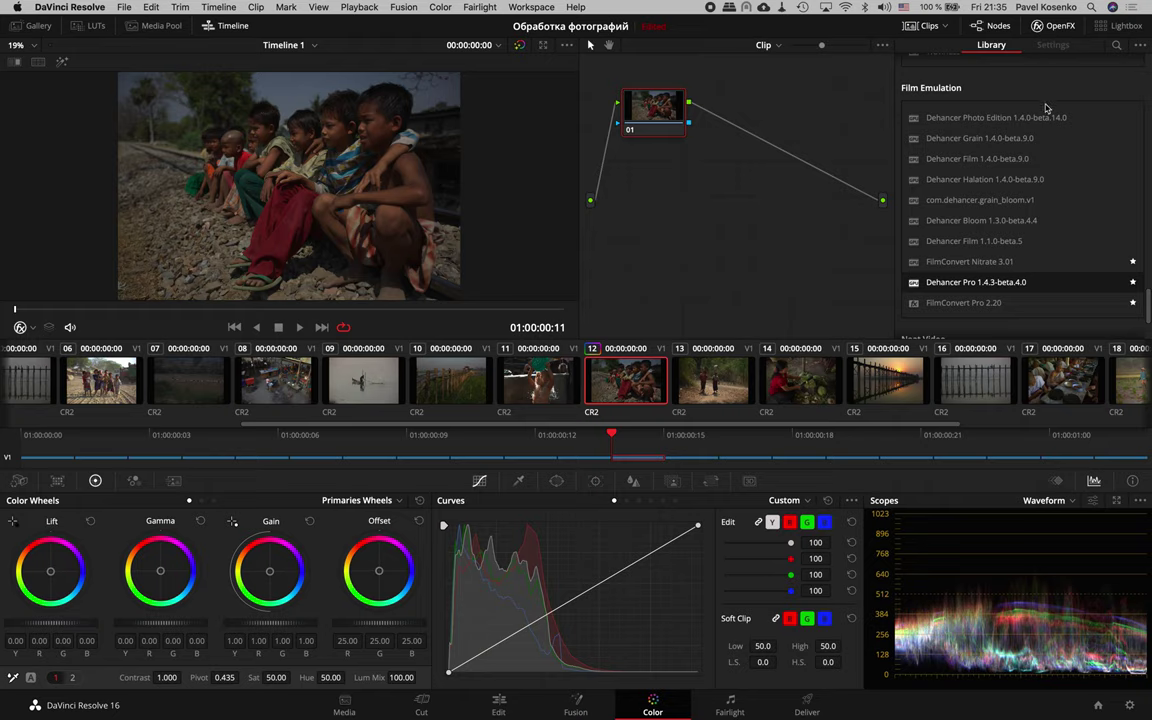
pyautogui.scroll(15, 1046, 108)
pyautogui.scroll(-8, 1046, 108)
pyautogui.scroll(-10, 1046, 108)
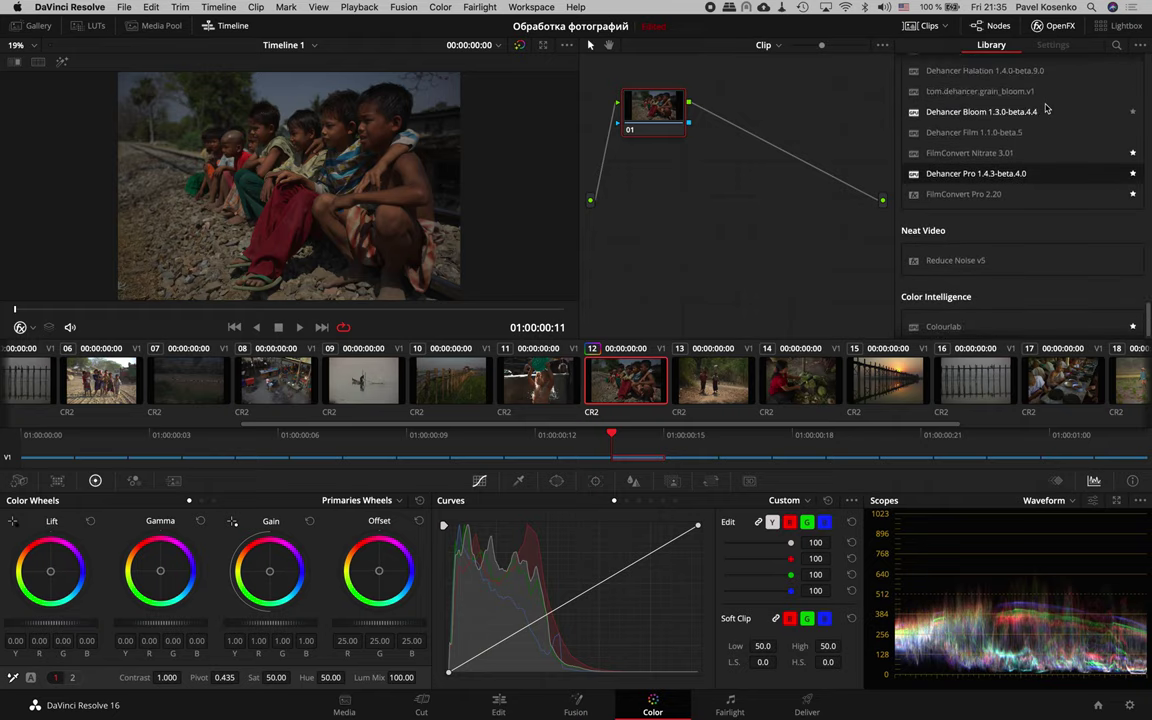
pyautogui.scroll(4, 1044, 105)
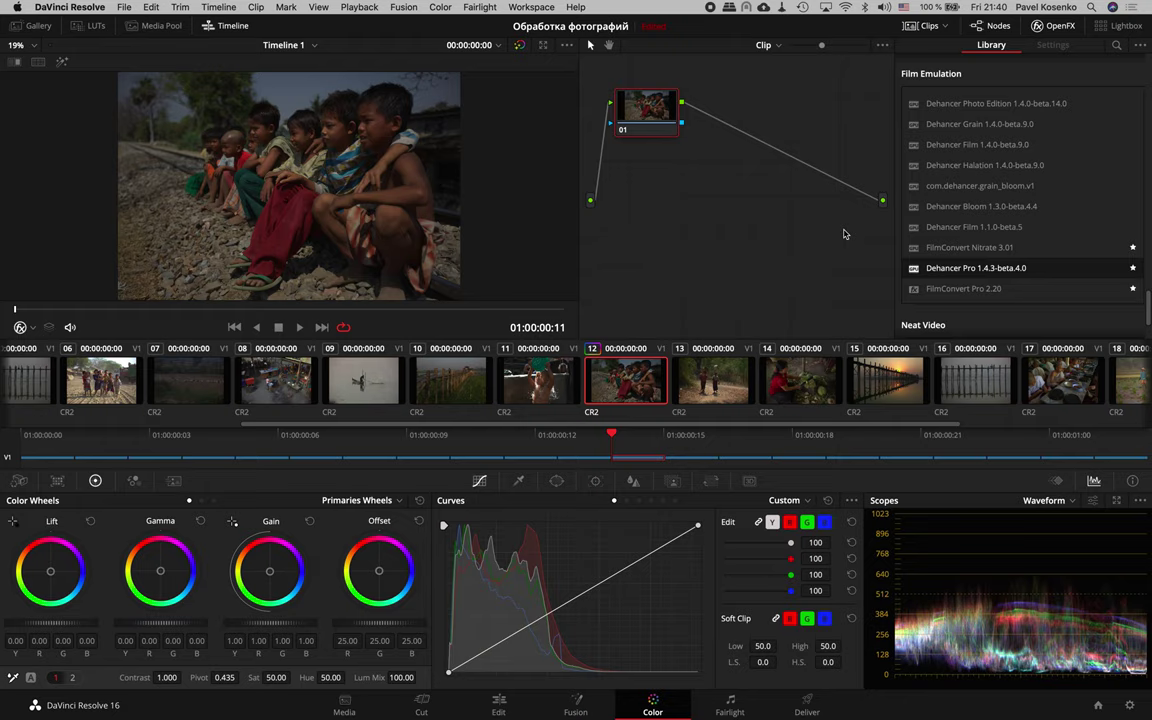
# Insert Dehancer Pro 1.4.3 as a node after node 01 on clip 12 and open its settings.
pyautogui.moveTo(912, 267)
pyautogui.mouseDown()
pyautogui.moveTo(823, 230)
pyautogui.moveTo(813, 172)
pyautogui.mouseUp()
pyautogui.moveTo(813, 172); pyautogui.dragTo(811, 171)
pyautogui.moveTo(811, 171); pyautogui.dragTo(797, 163)
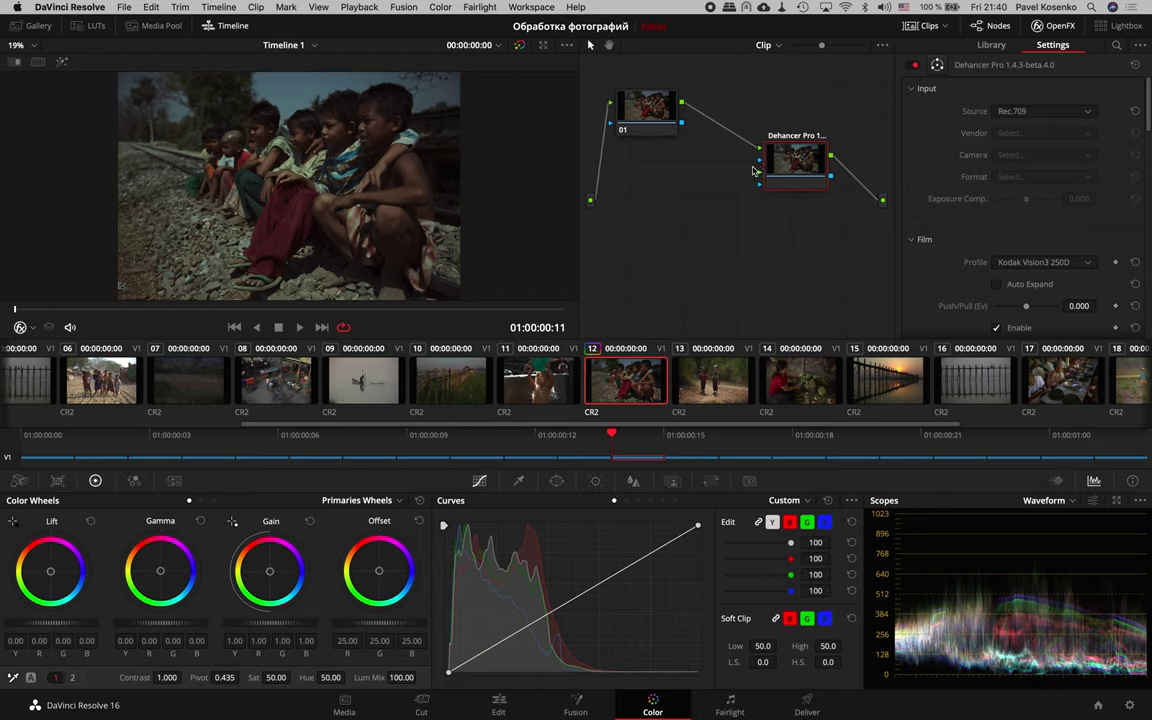
pyautogui.click(660, 110)
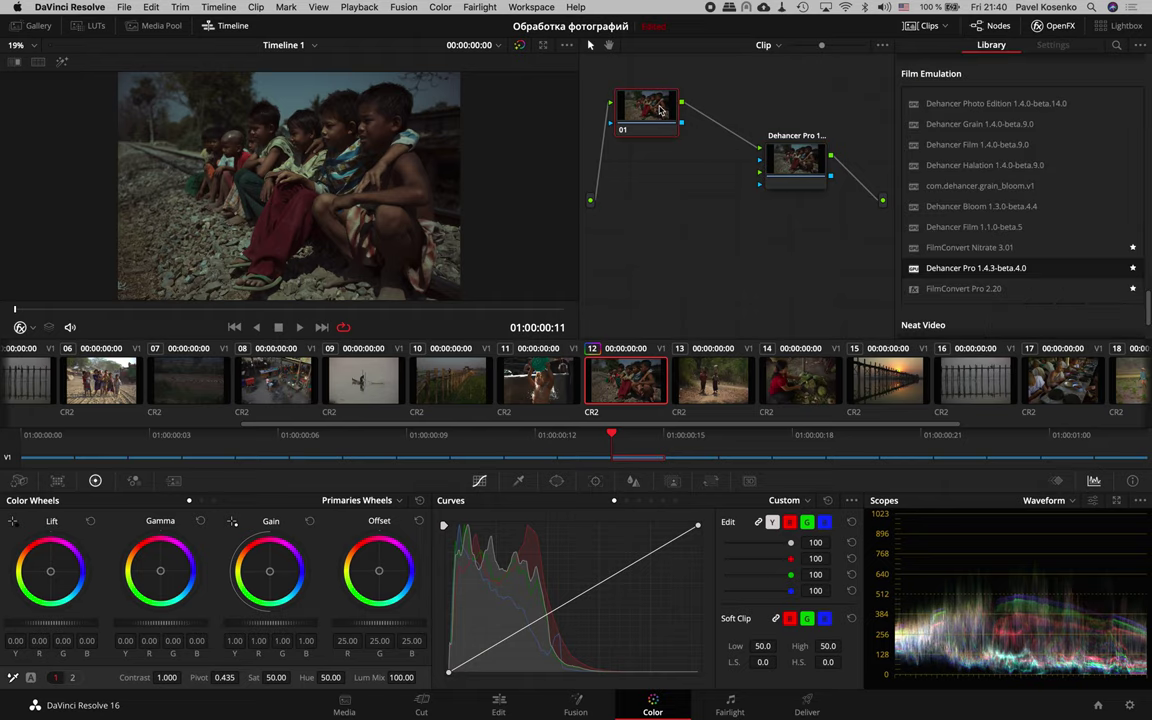
pyautogui.click(799, 172)
pyautogui.moveTo(798, 172); pyautogui.dragTo(787, 148)
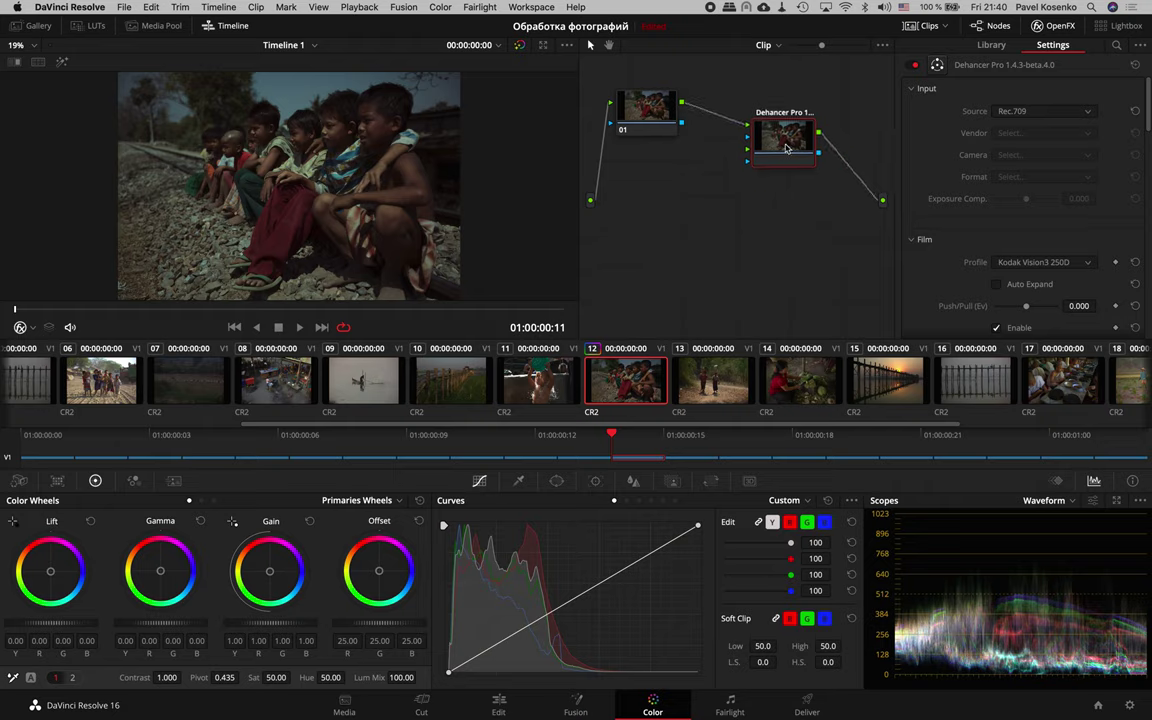
pyautogui.scroll(-3, 976, 140)
pyautogui.scroll(-3, 976, 140)
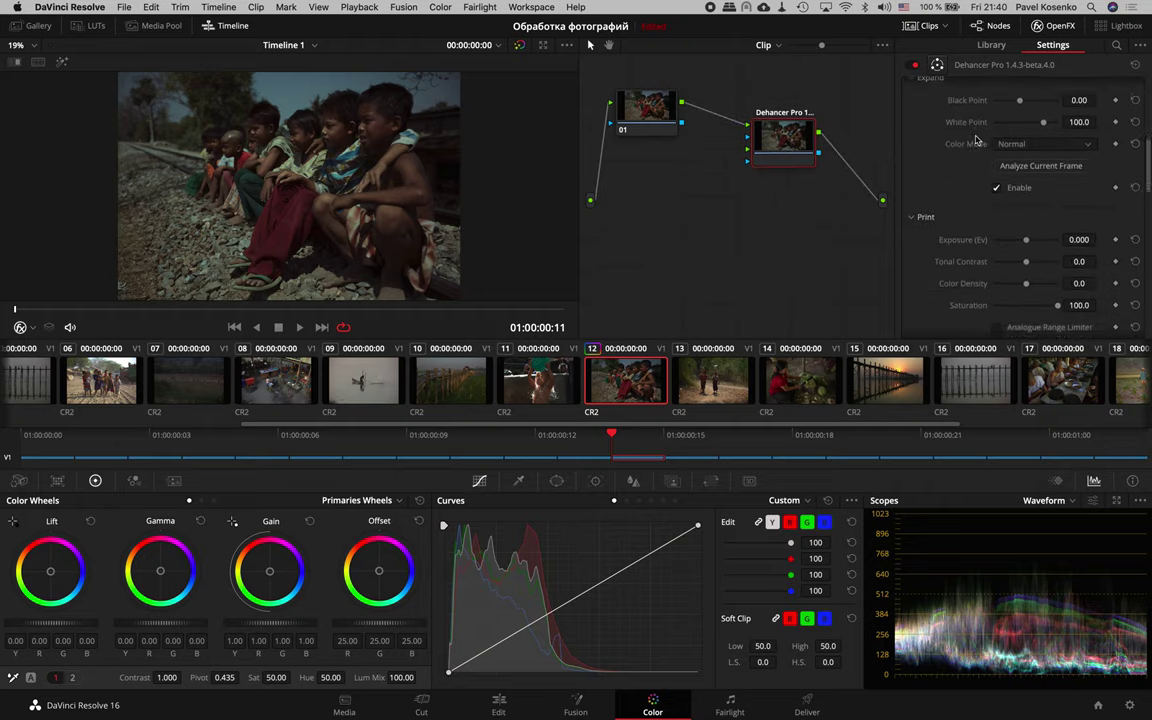
pyautogui.scroll(-3, 976, 140)
pyautogui.scroll(-3, 976, 140)
pyautogui.scroll(-5, 976, 140)
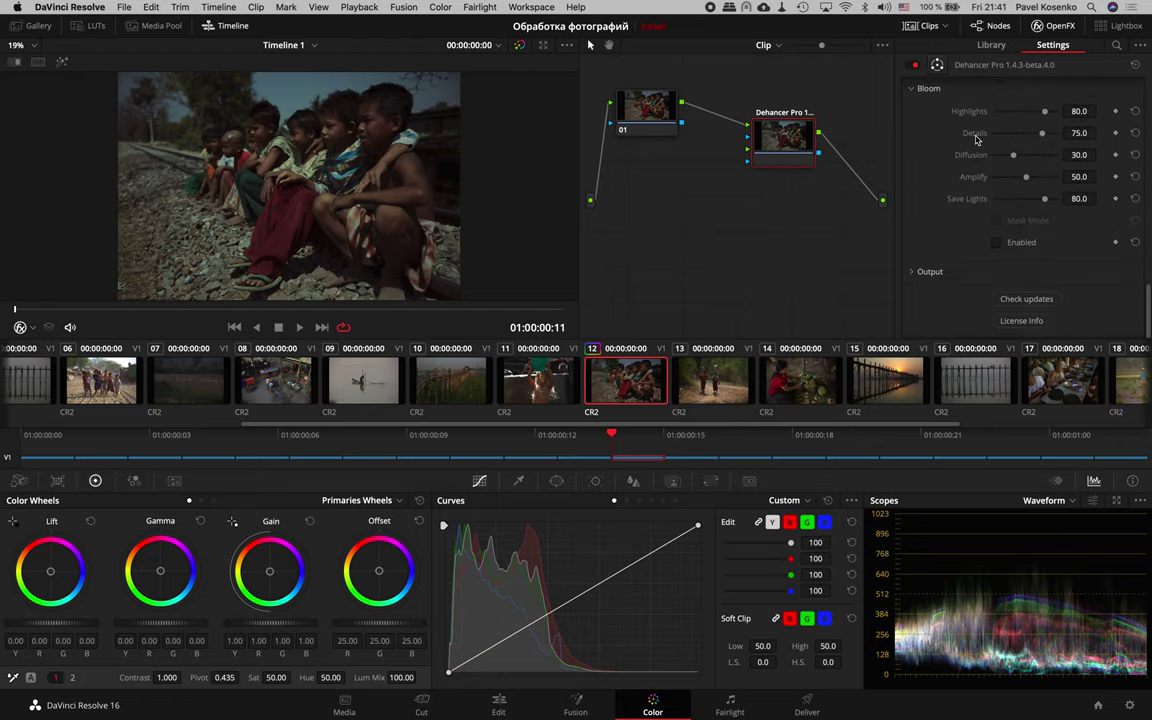
pyautogui.moveTo(785, 135); pyautogui.dragTo(781, 135)
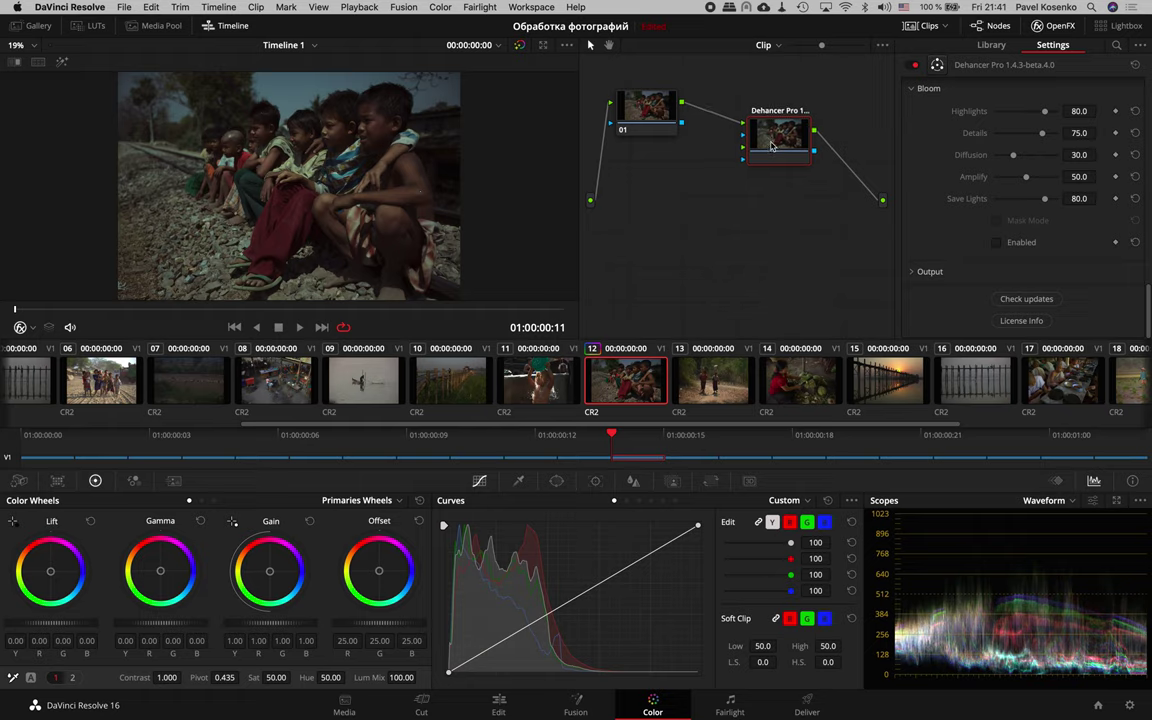
pyautogui.moveTo(771, 146); pyautogui.dragTo(773, 153)
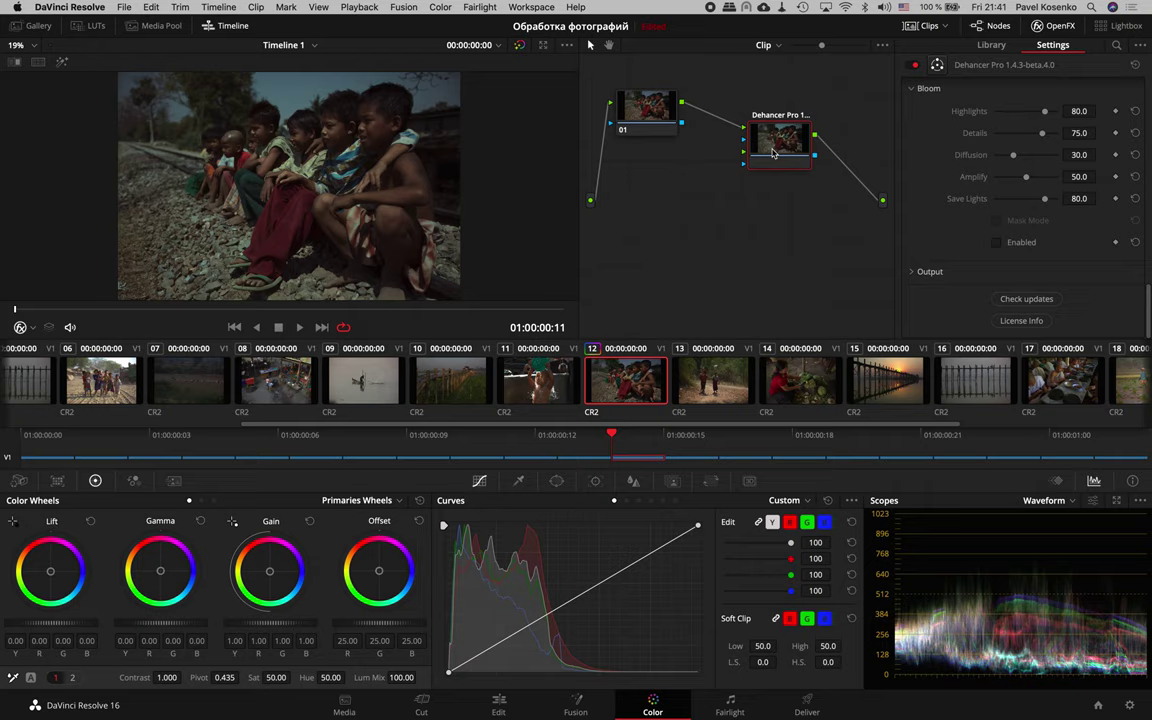
pyautogui.moveTo(772, 153); pyautogui.dragTo(773, 147)
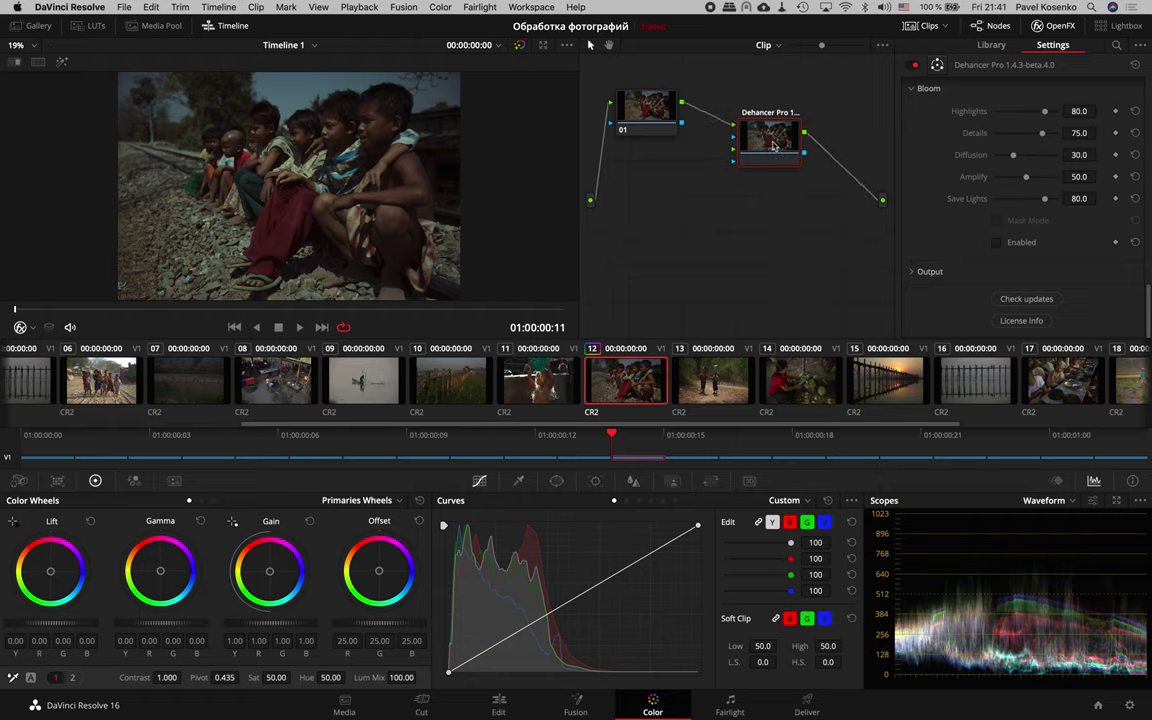
pyautogui.press('super+d')
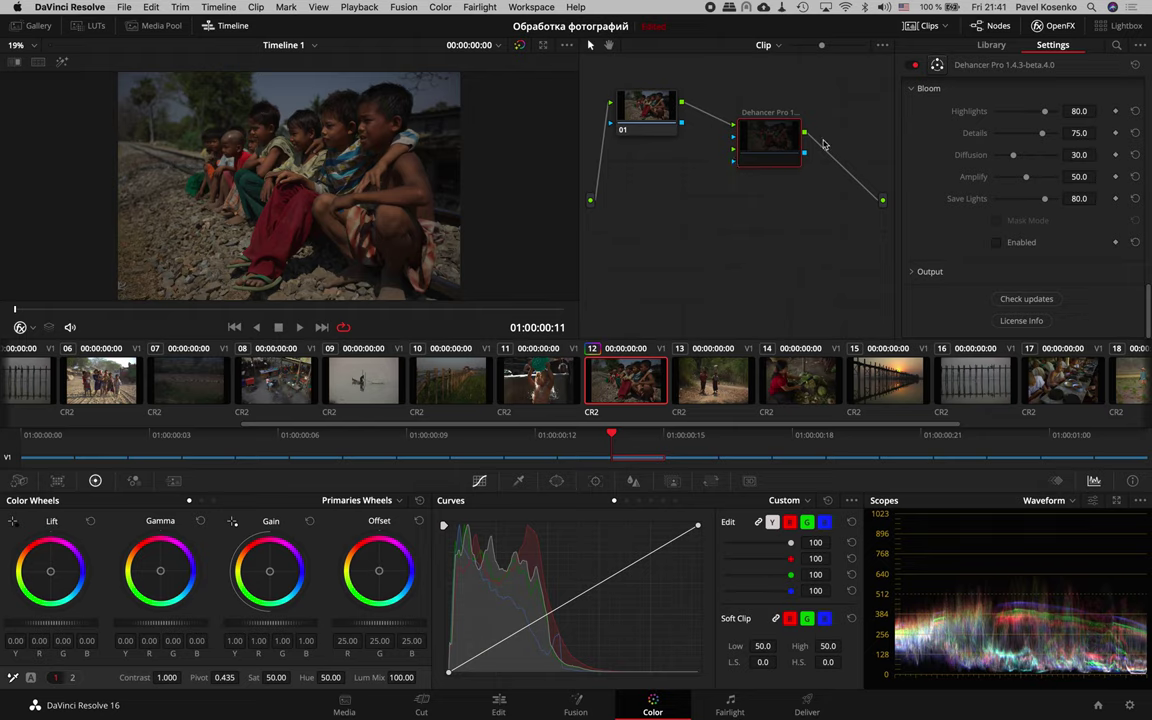
pyautogui.press('super+d')
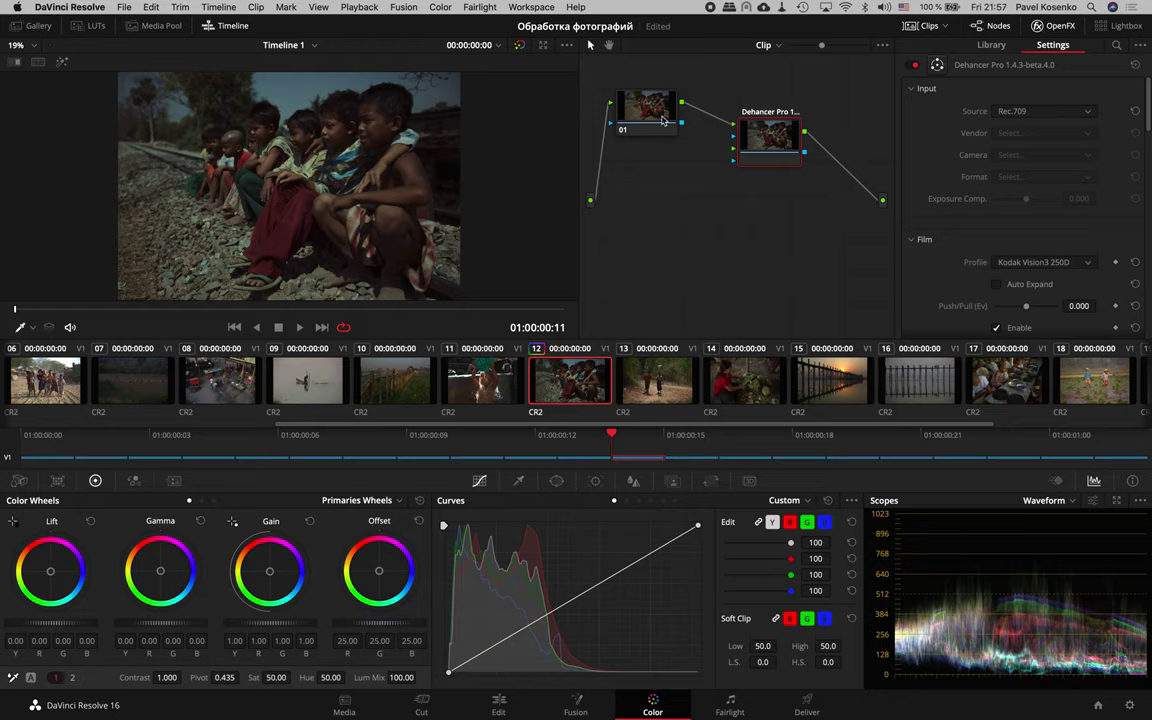
# Nudge the Dehancer node and switch to the enhanced full-workspace viewer with Alt+F.
pyautogui.moveTo(766, 142); pyautogui.dragTo(751, 148)
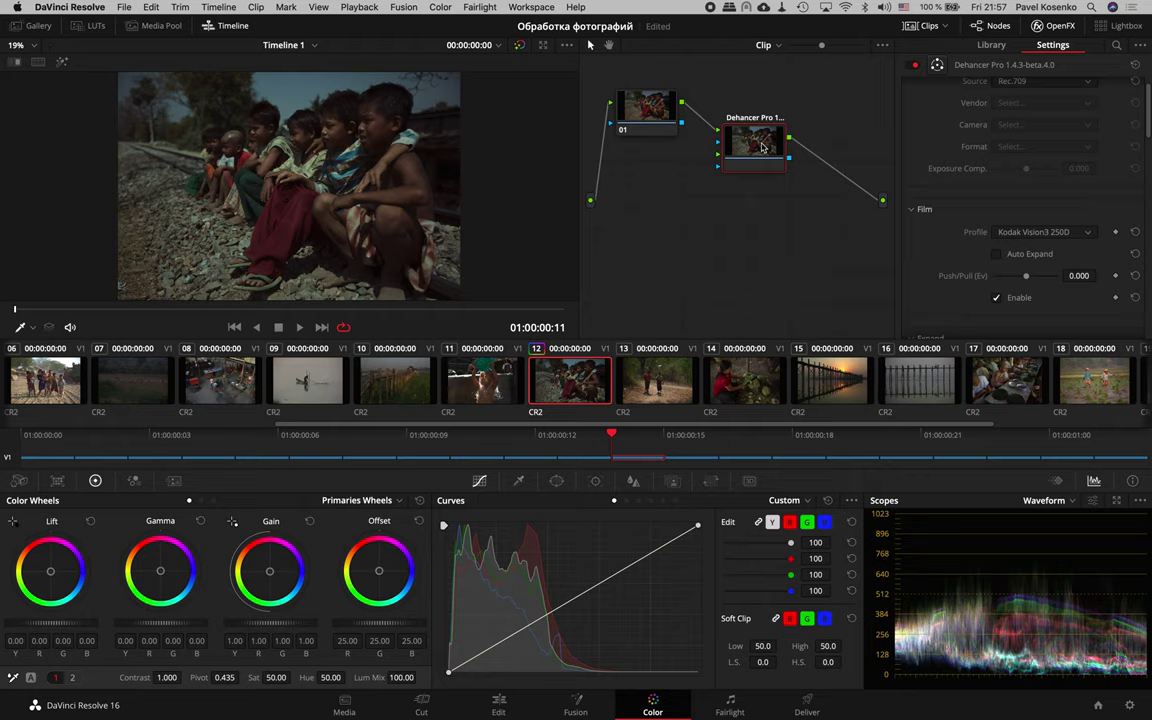
pyautogui.hotkey('alt', 'f')
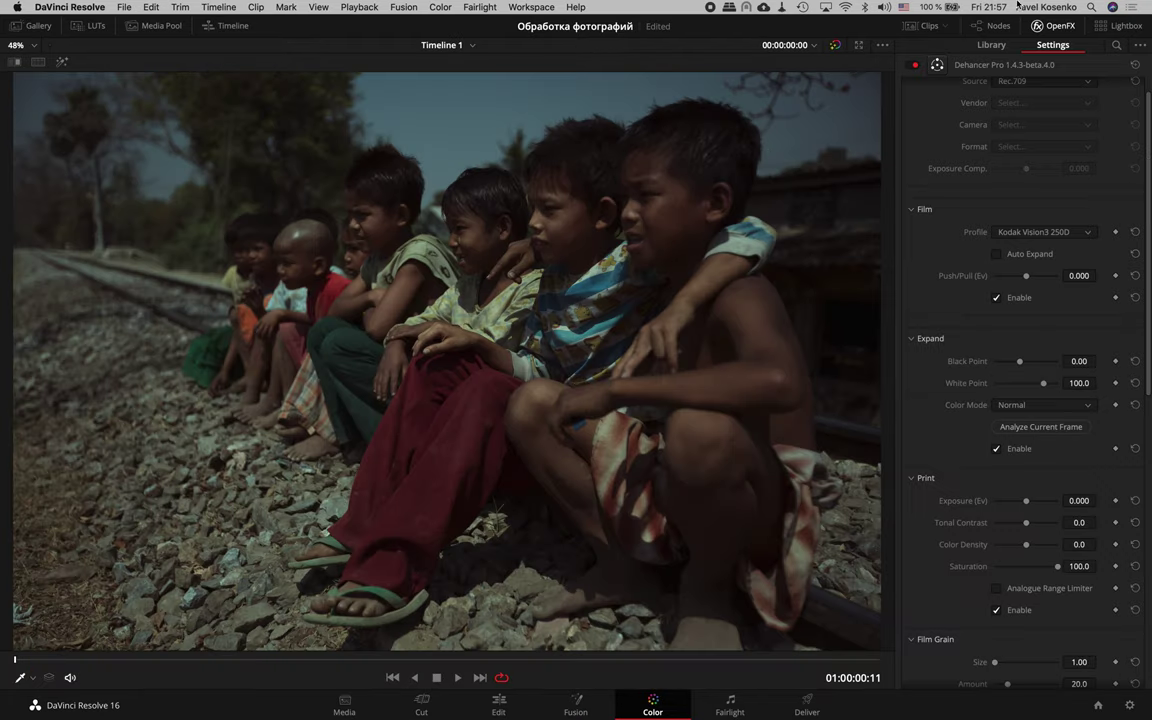
pyautogui.click(903, 7)
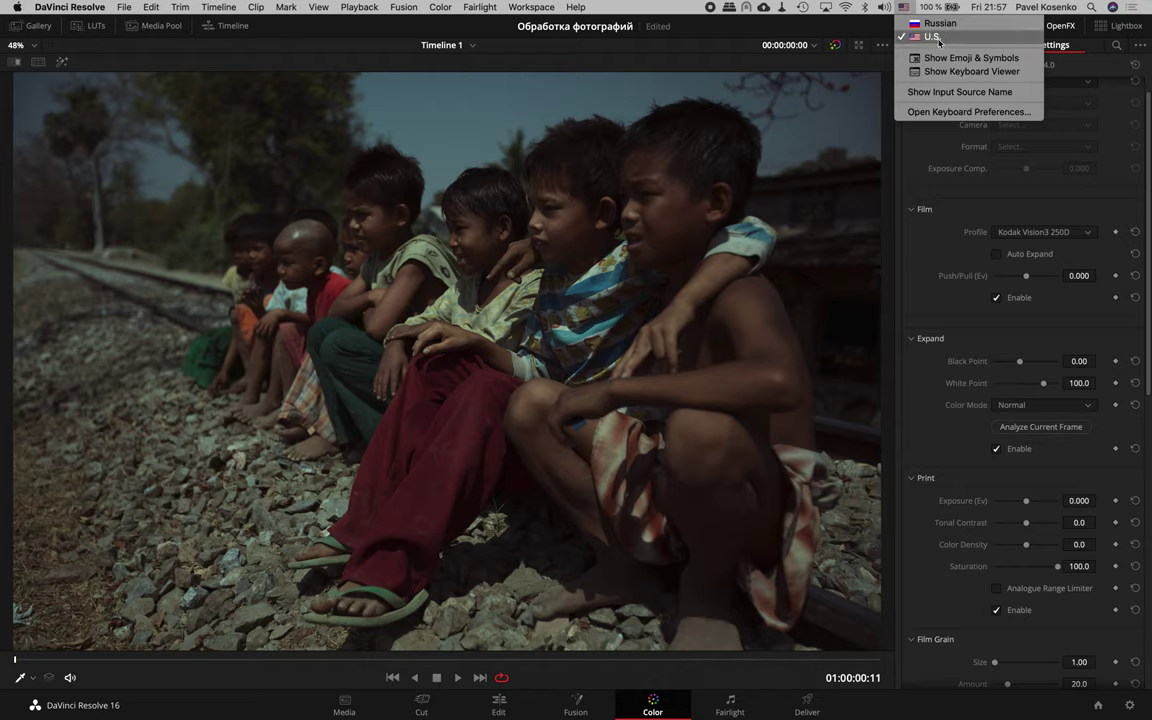
pyautogui.click(855, 33)
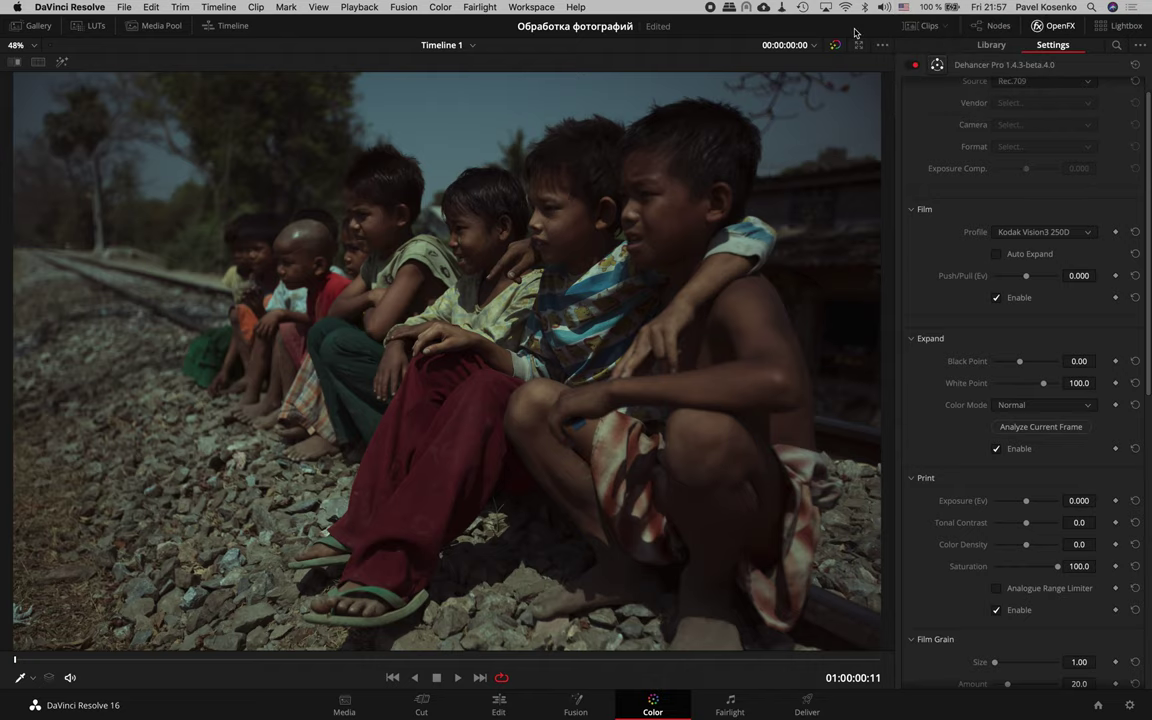
pyautogui.scroll(2, 951, 385)
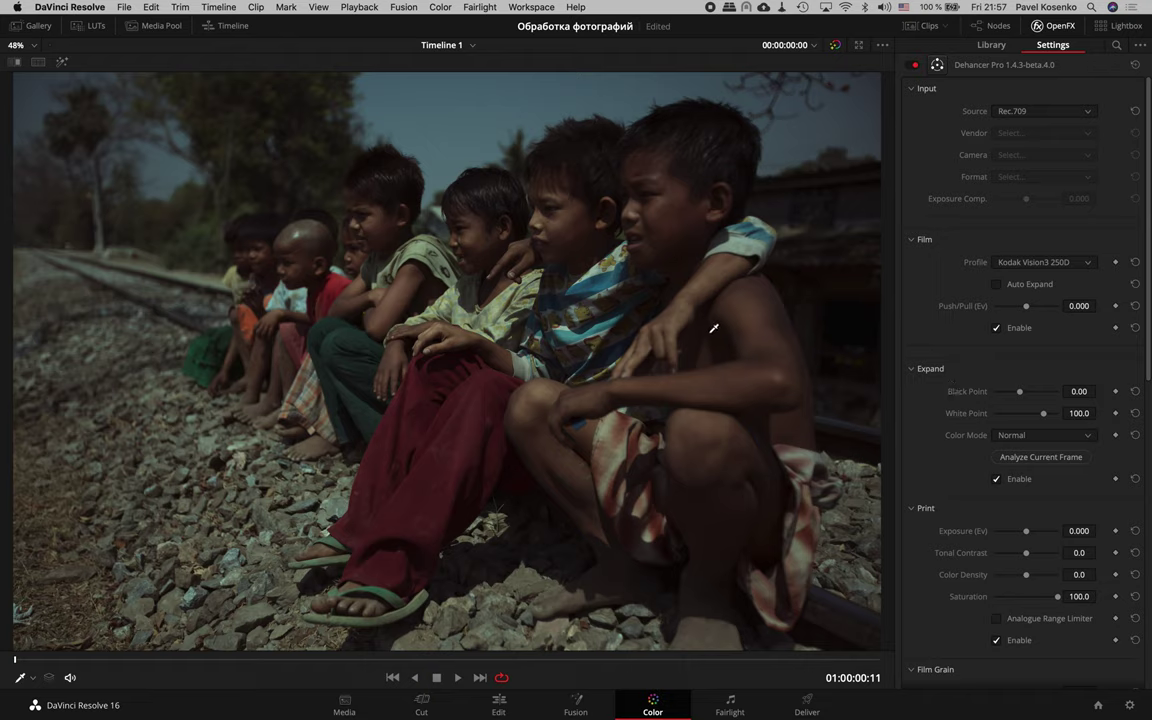
# Bypass and restore the grade twice to compare, then set Dehancer's input colour space to Rec.709.
pyautogui.hotkey('ctrl', 'd')
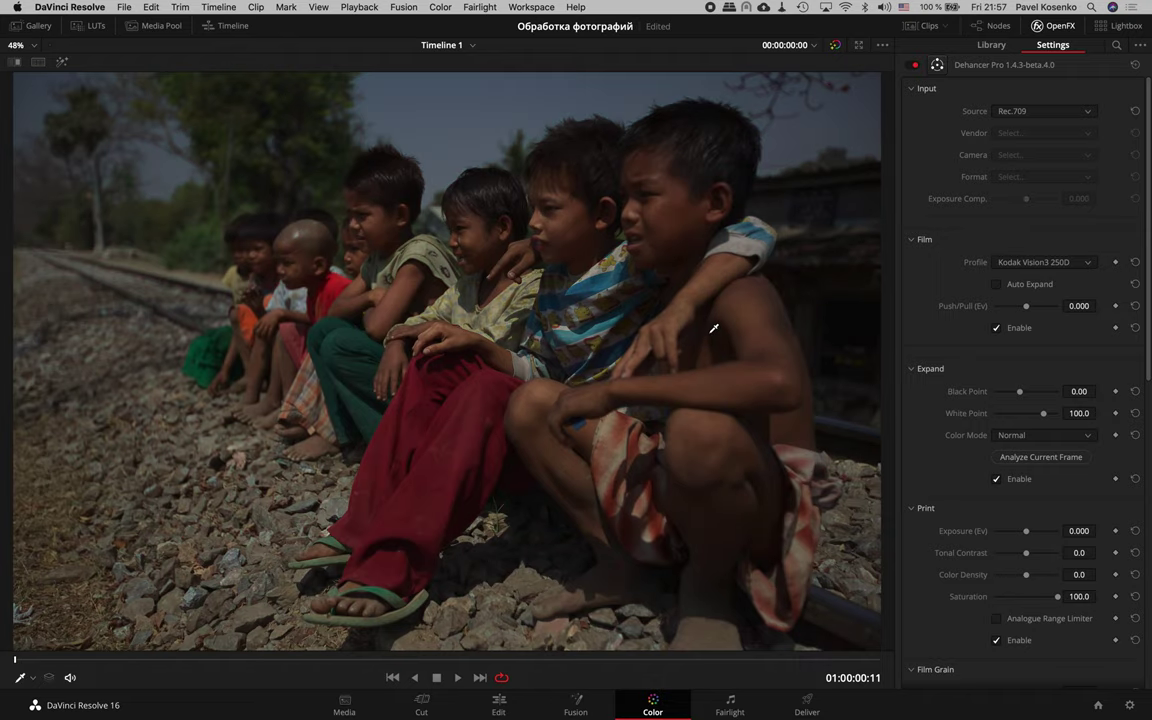
pyautogui.hotkey('ctrl', 'd')
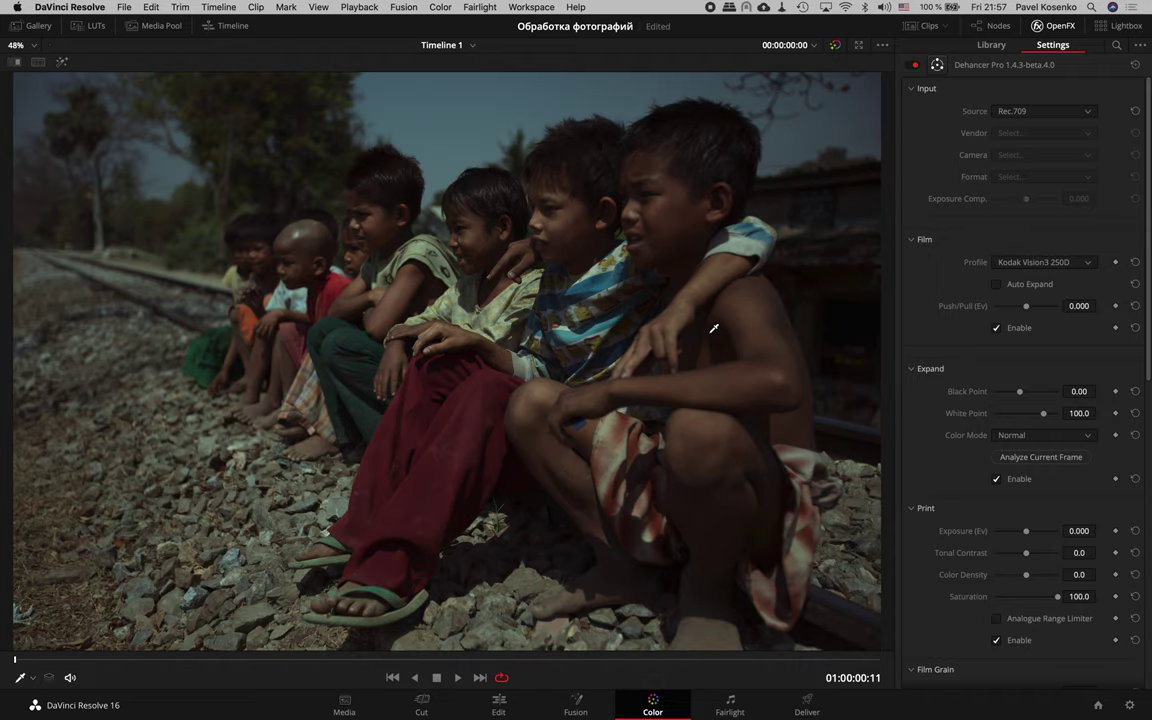
pyautogui.hotkey('ctrl', 'd')
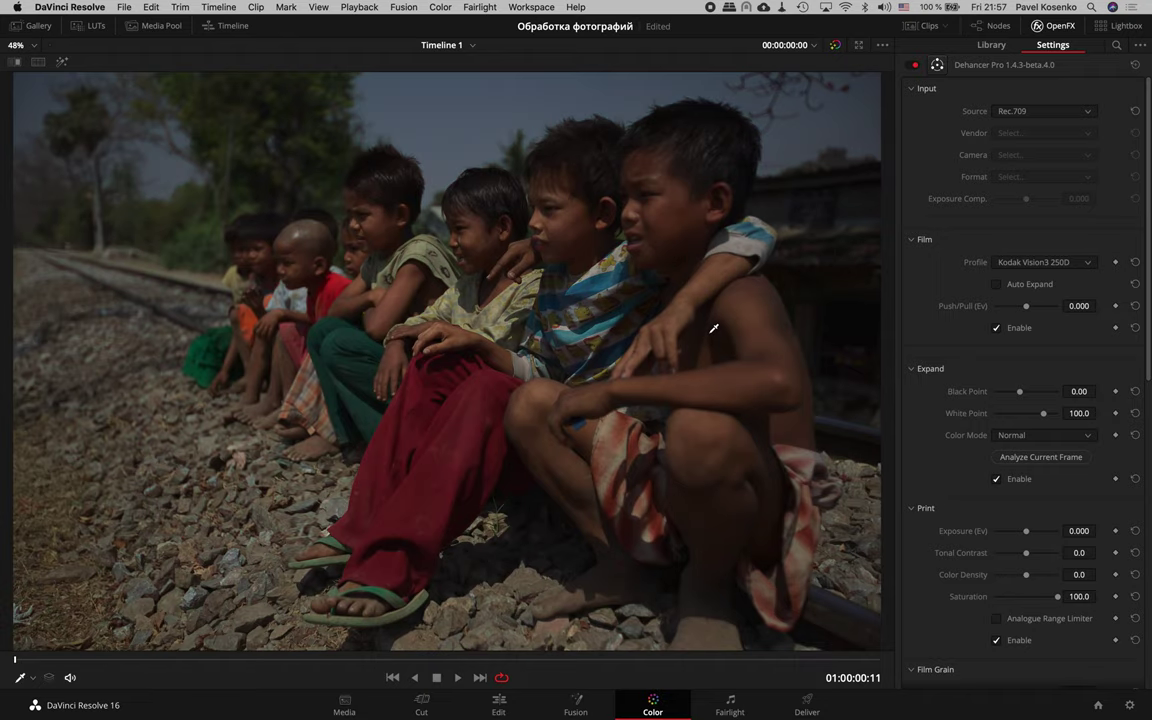
pyautogui.hotkey('ctrl', 'd')
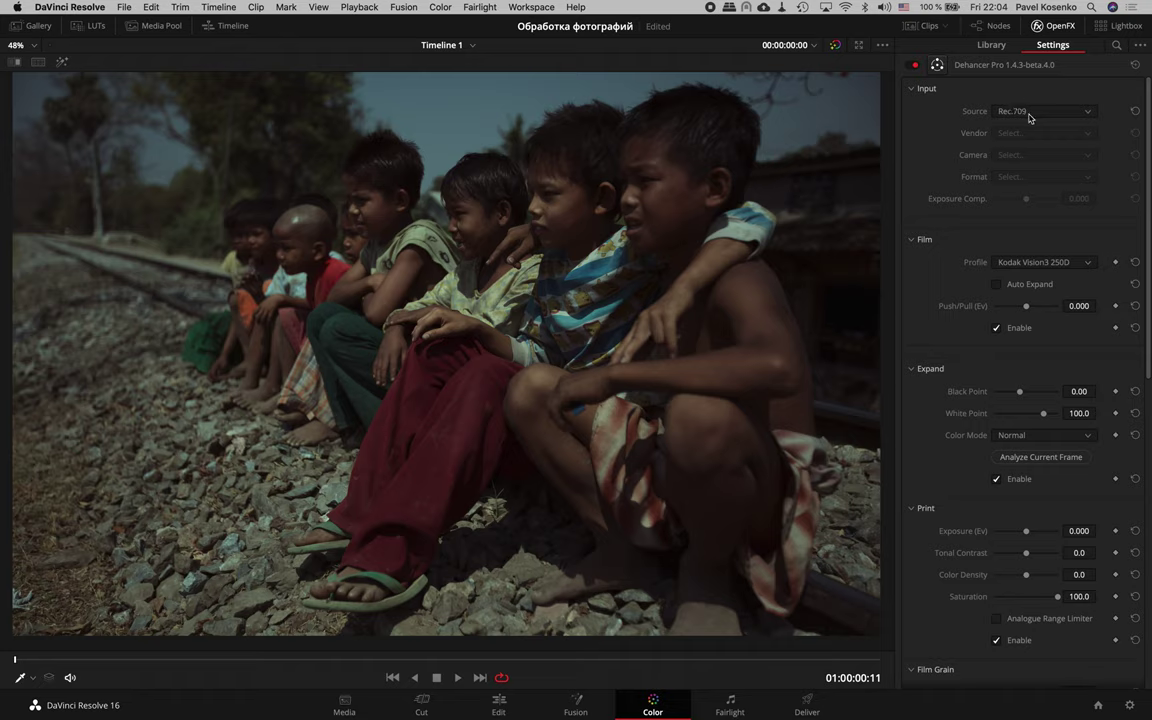
pyautogui.click(1029, 116)
# Confirm Rec.709 as the input colour space and collapse Dehancer's Input section.
pyautogui.click(1031, 135)
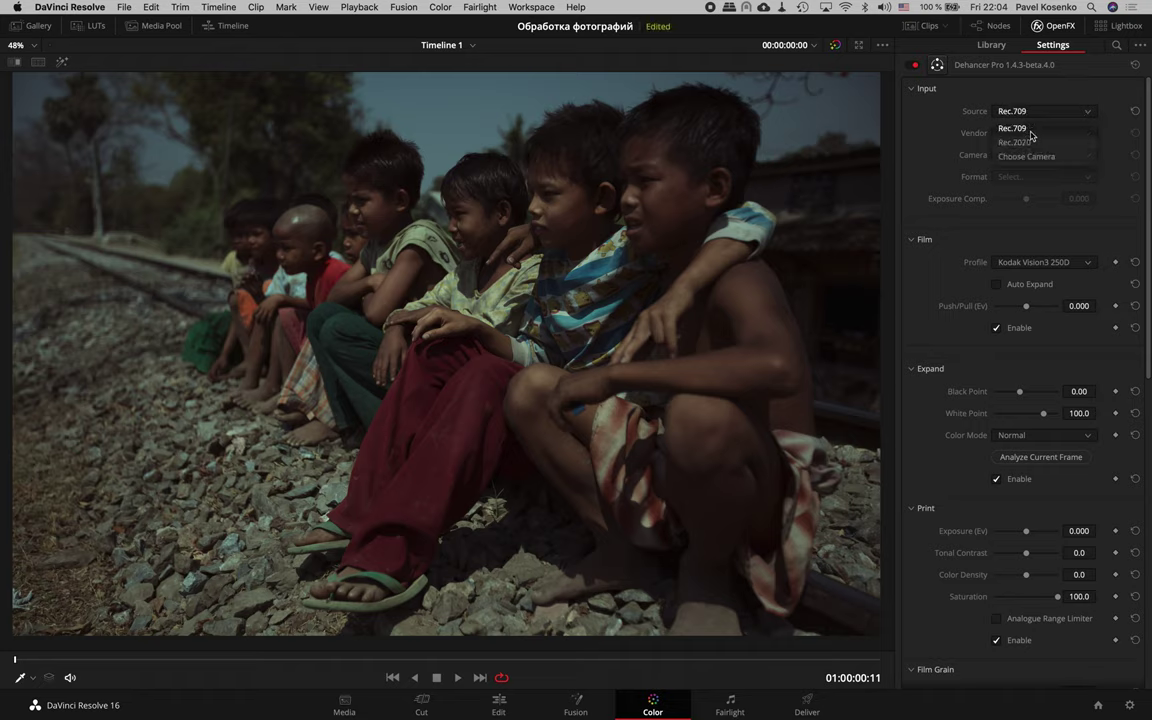
pyautogui.moveTo(970, 154)
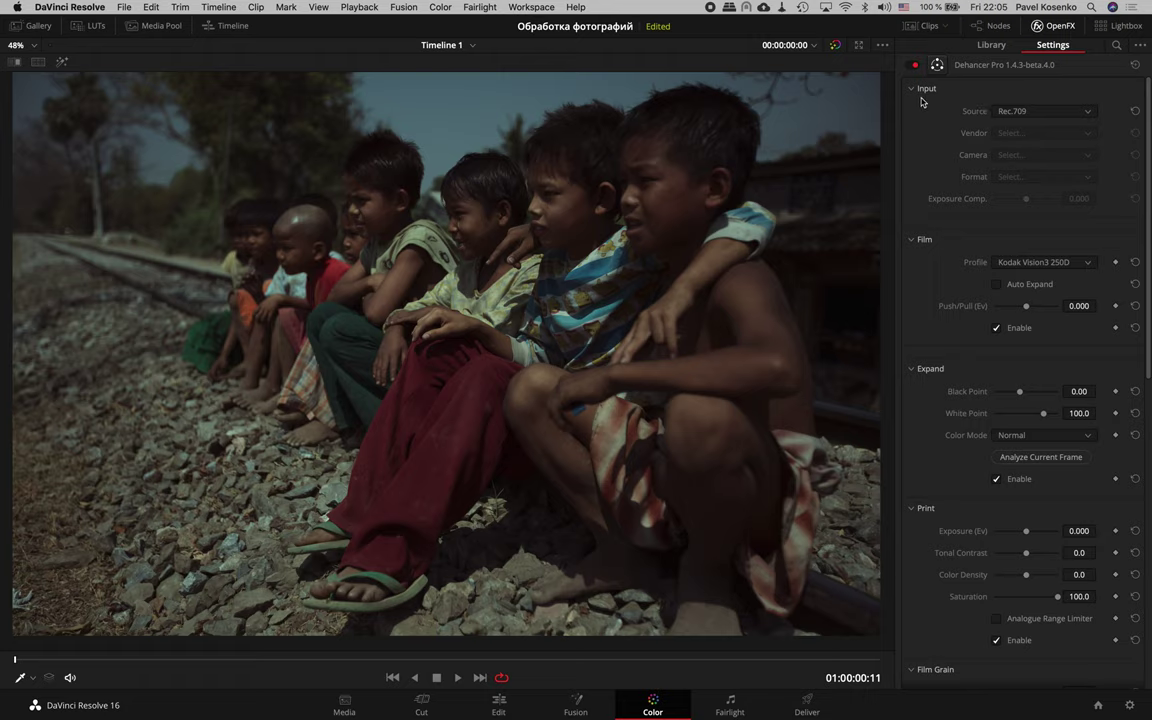
pyautogui.click(913, 92)
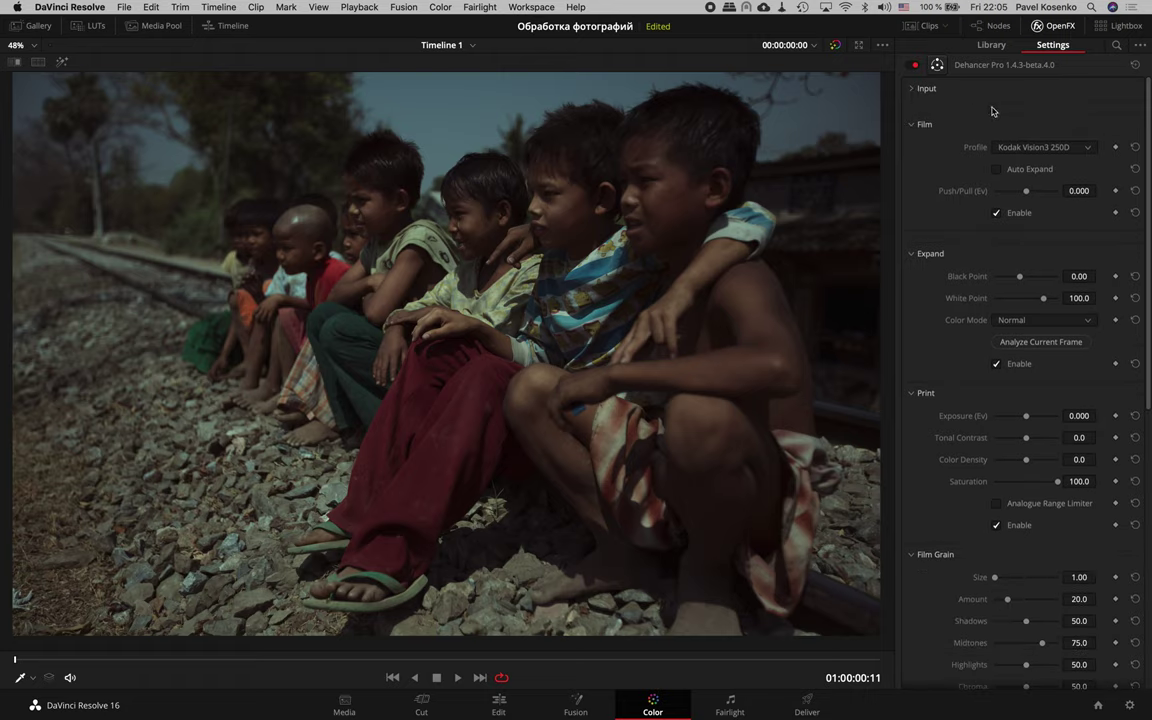
# Preview the Svema Type-42, Rollei CN200 and Prokudin-Gorsky 1906 film profiles.
pyautogui.click(940, 144)
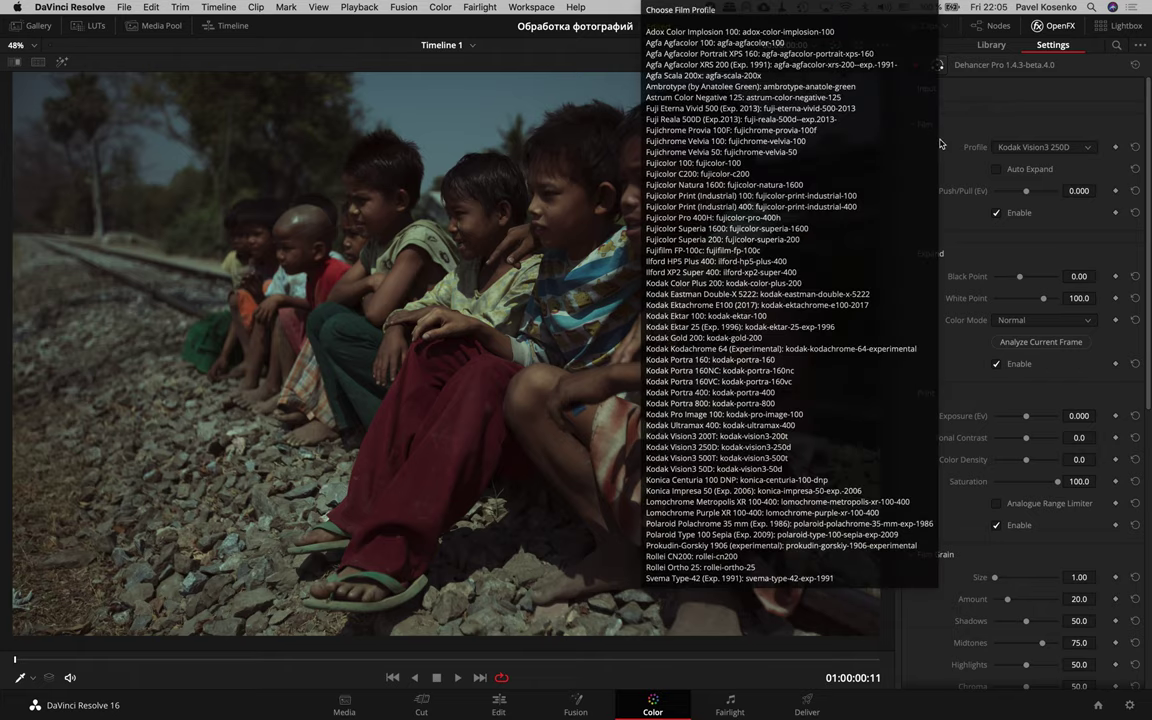
pyautogui.click(1045, 147)
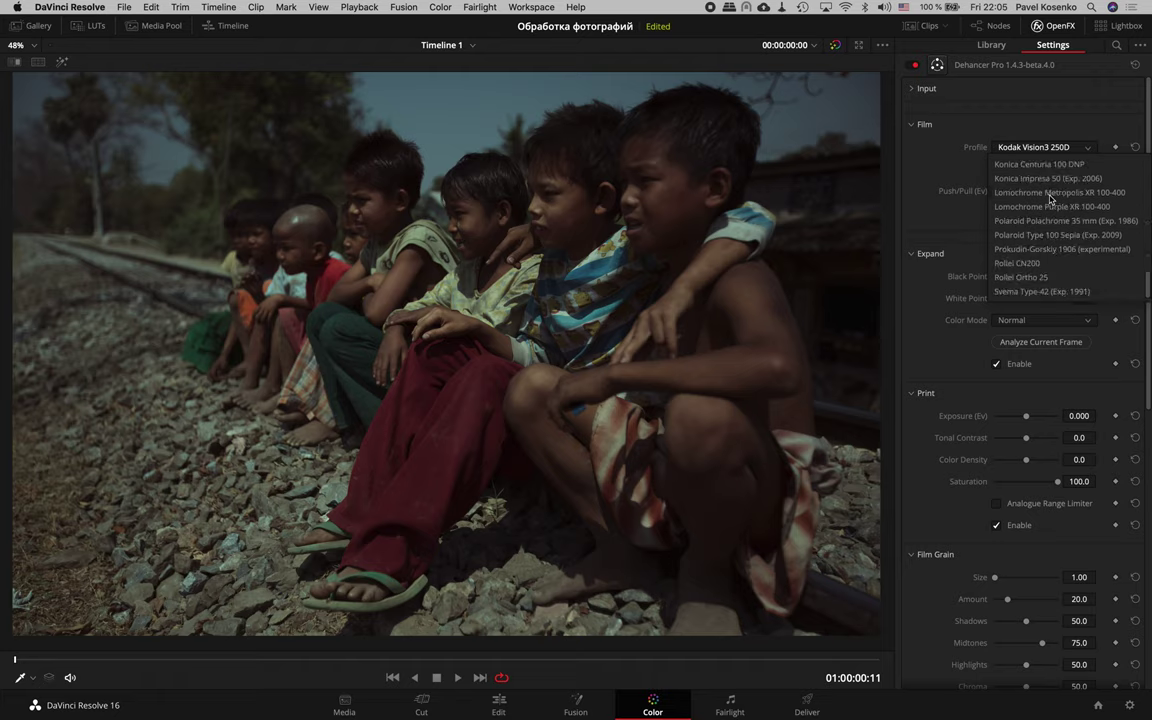
pyautogui.click(1045, 292)
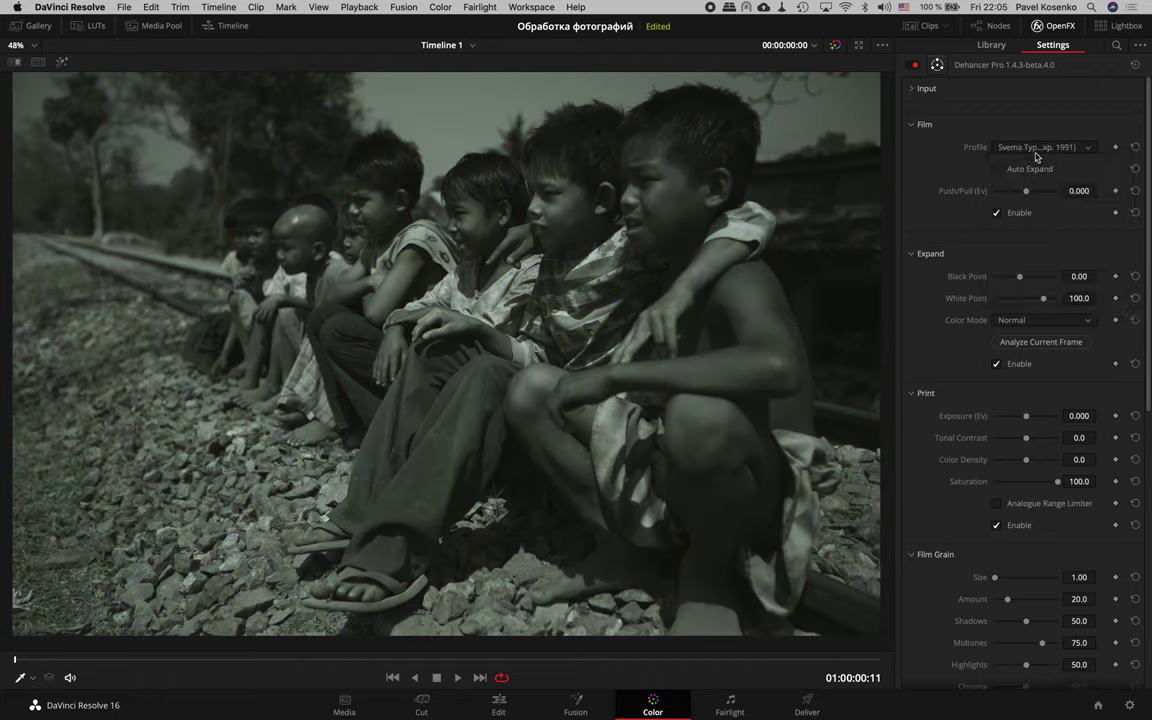
pyautogui.click(1040, 147)
pyautogui.click(1017, 263)
pyautogui.click(1045, 147)
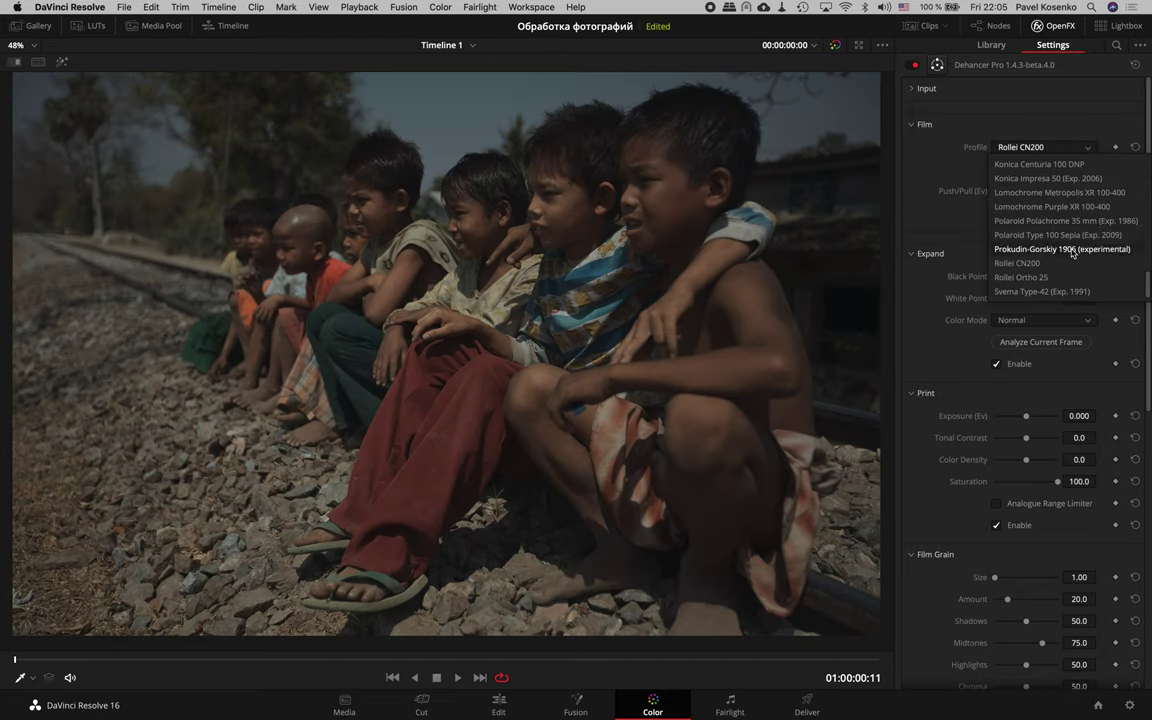
pyautogui.click(1055, 249)
# Preview a Lomochrome stock and Kodak Kodachrome 64, then reset the profile to Kodak Vision3 250D.
pyautogui.click(1045, 147)
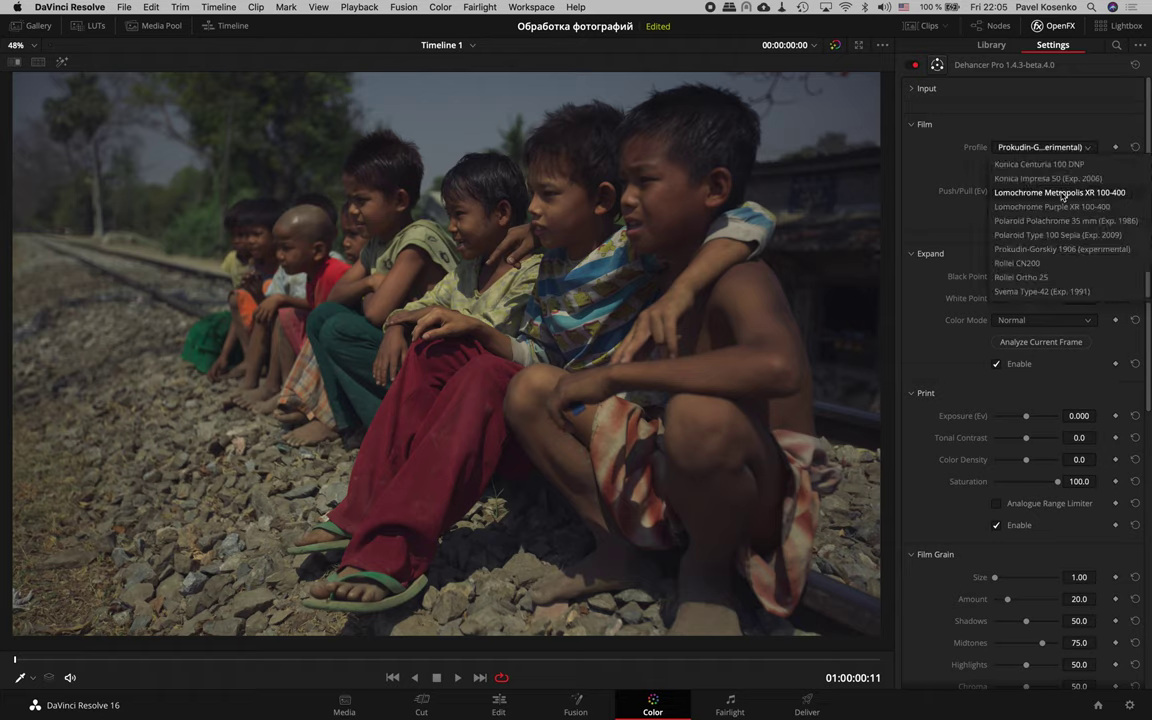
pyautogui.click(1053, 193)
pyautogui.click(1048, 149)
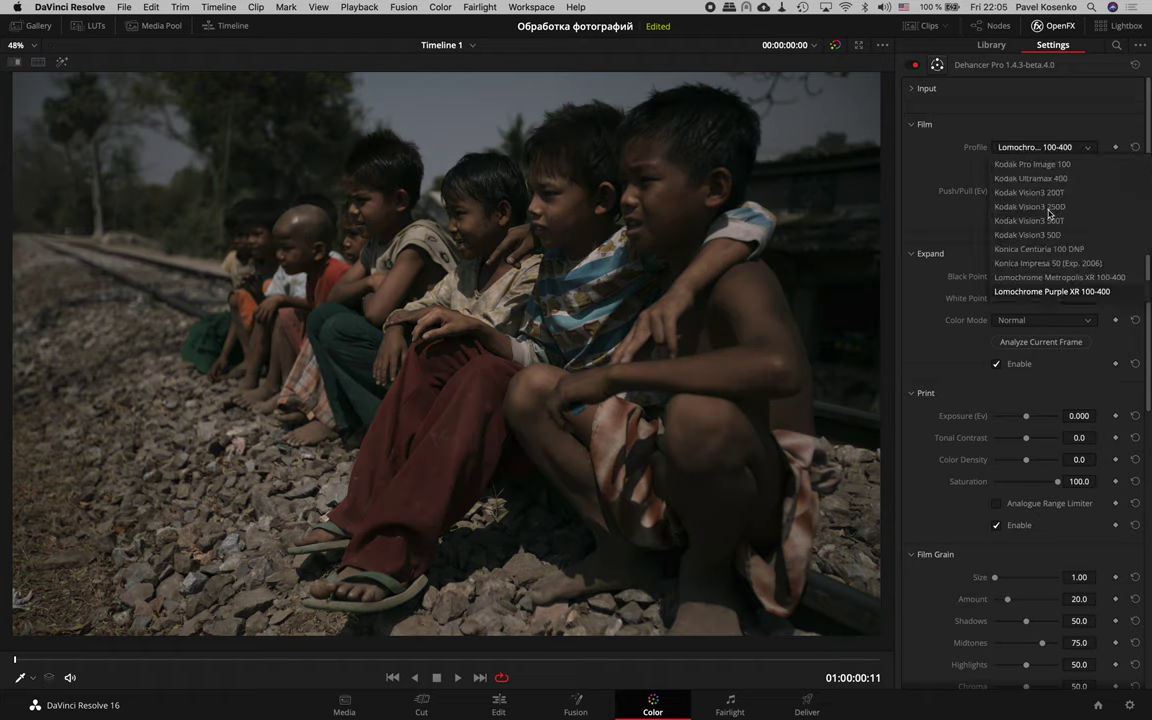
pyautogui.scroll(5, 1050, 213)
pyautogui.click(1049, 207)
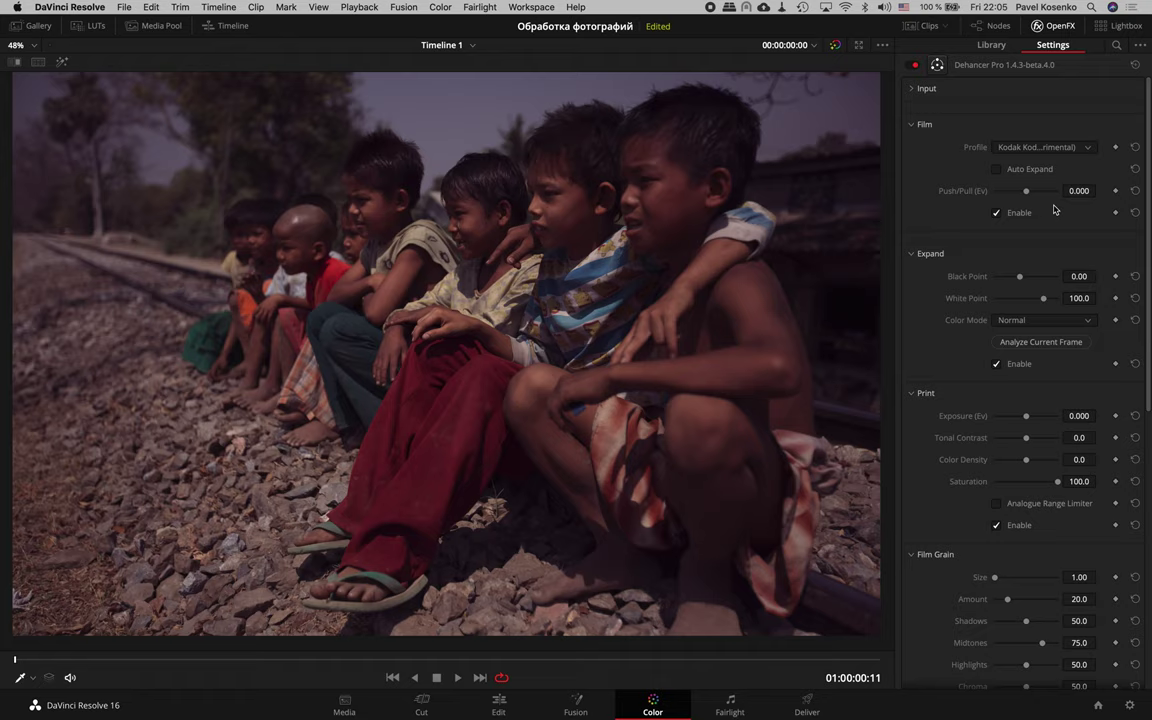
pyautogui.click(1136, 148)
# Try lowering the Expand white point, reset it to 100, then analyze the current frame.
pyautogui.scroll(-2, 1050, 222)
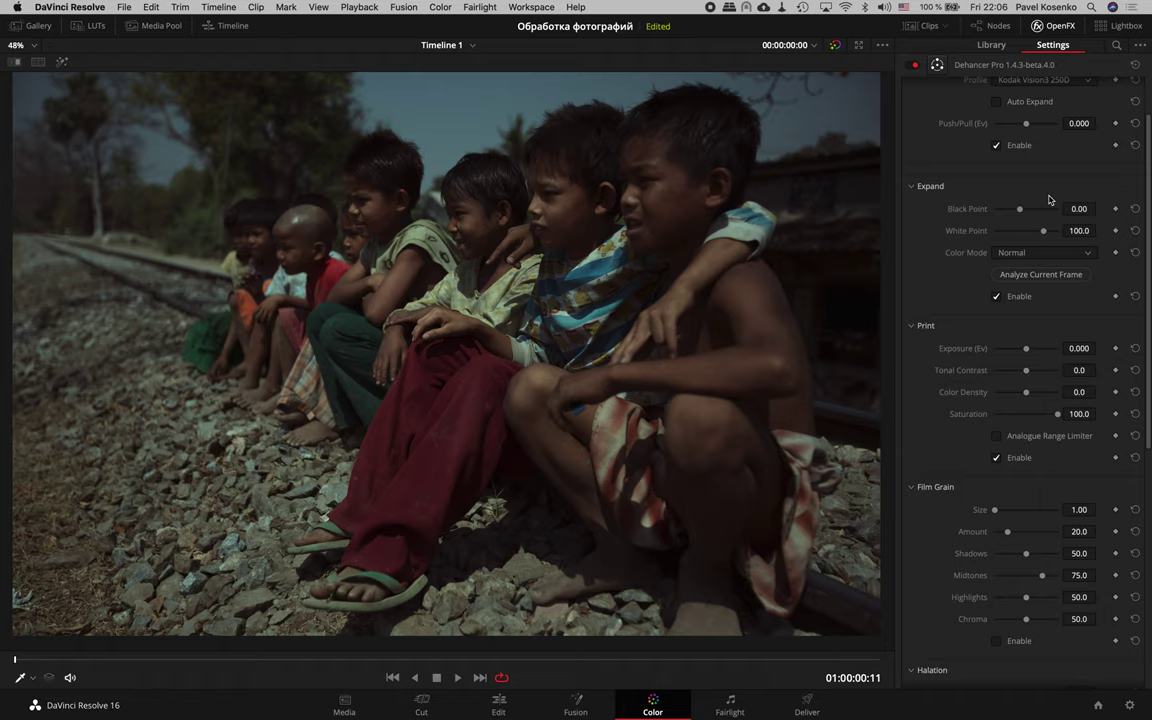
pyautogui.scroll(1, 1049, 198)
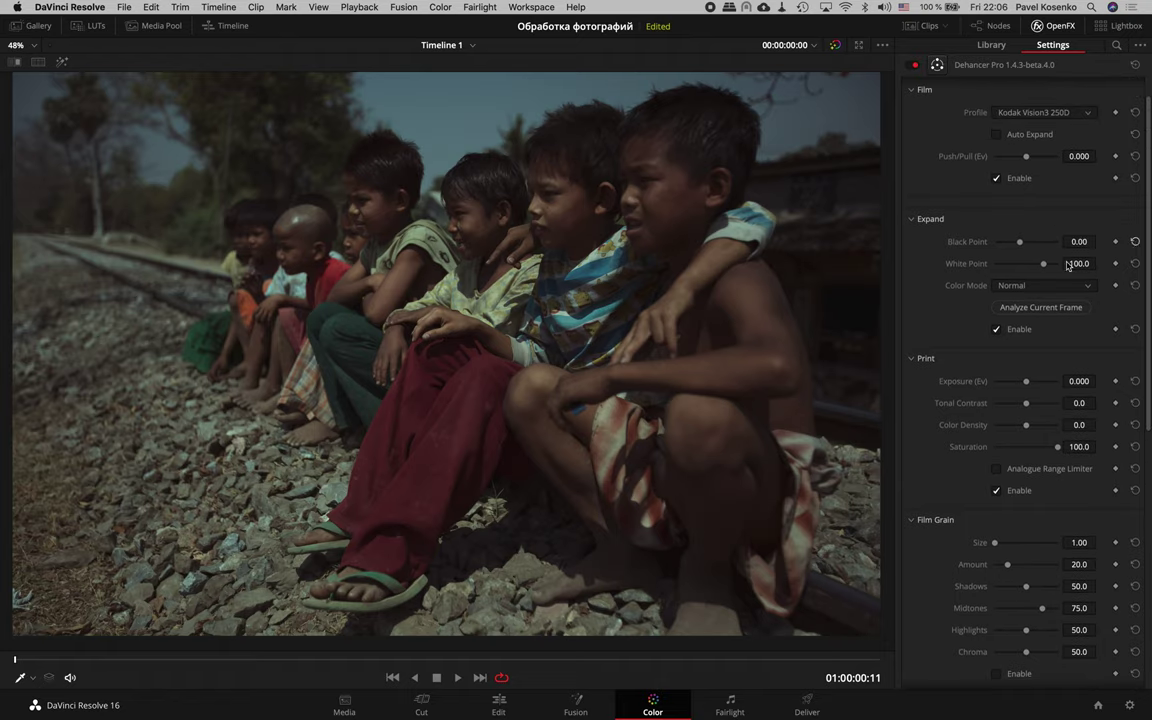
pyautogui.moveTo(1044, 265); pyautogui.dragTo(1026, 268)
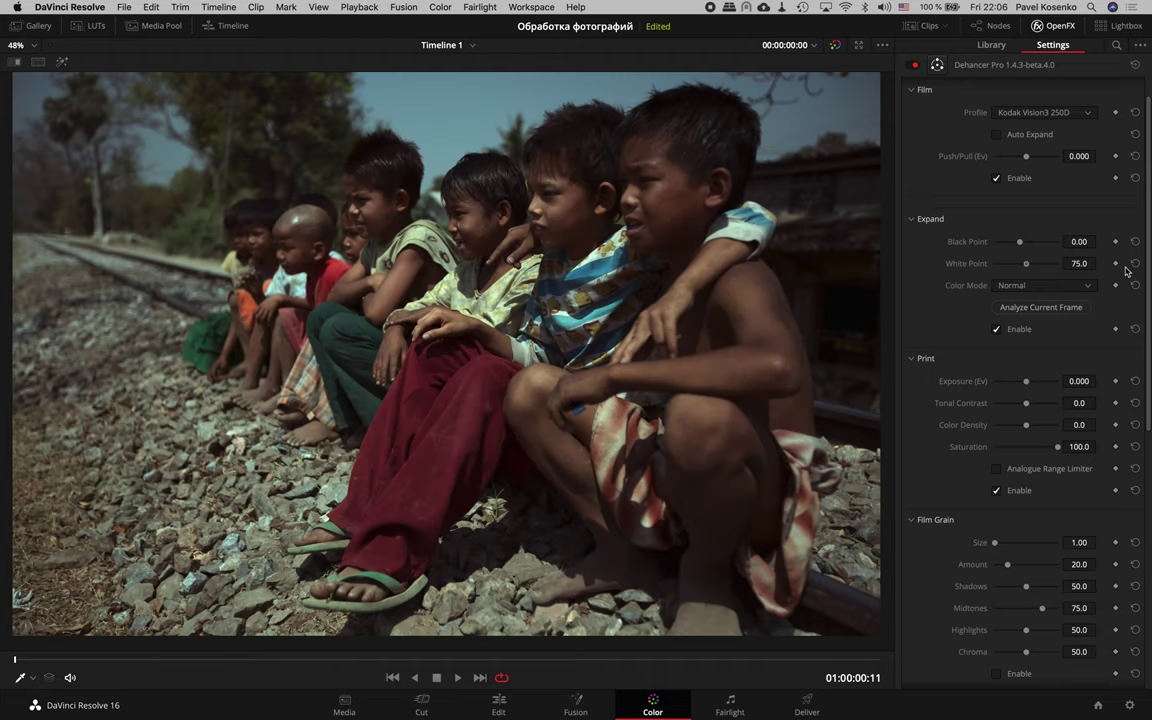
pyautogui.click(1135, 263)
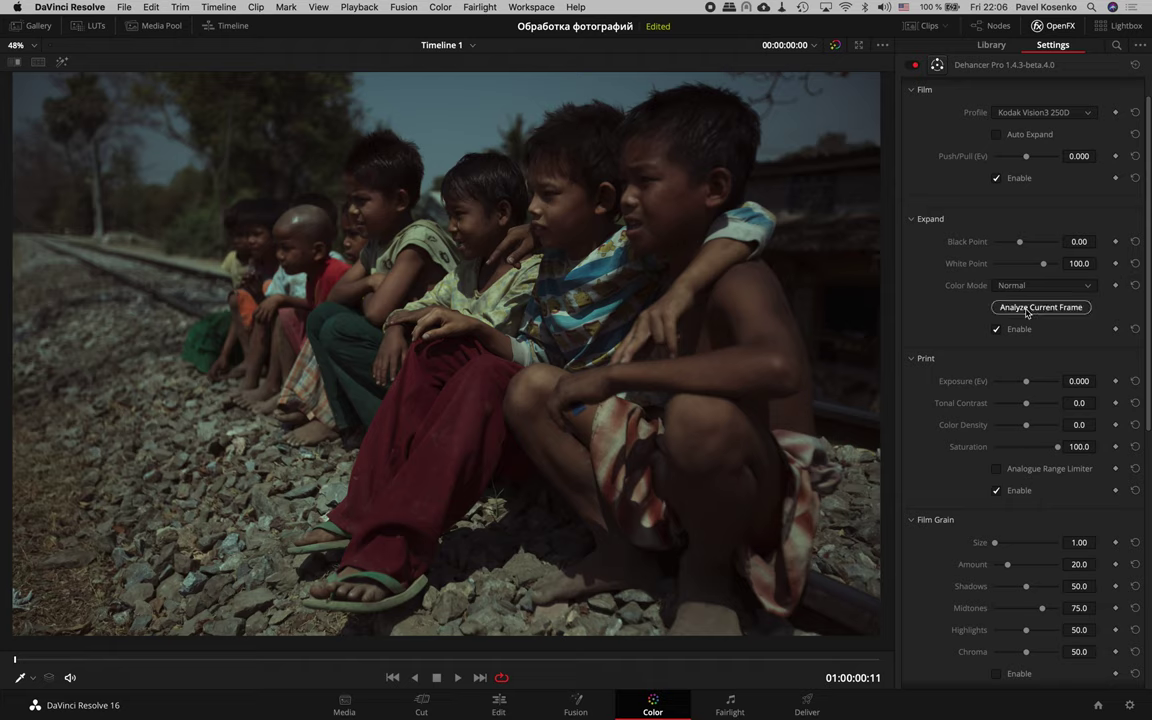
pyautogui.click(1026, 312)
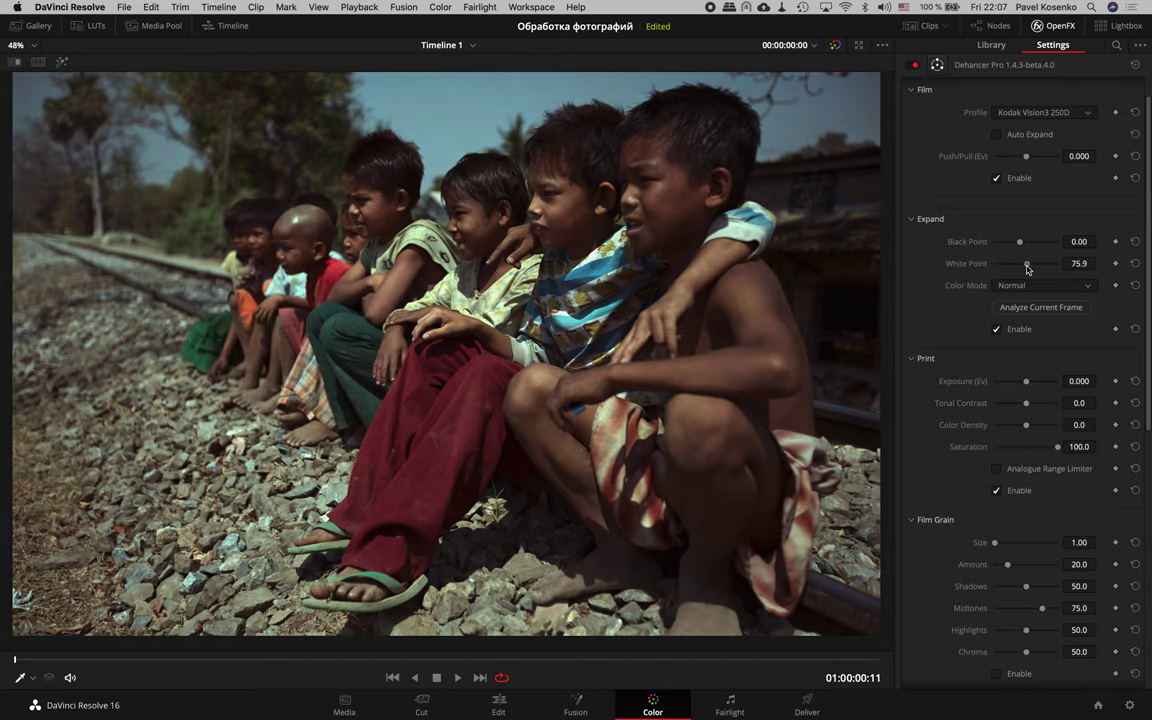
# Set the Expand white point to 76.8, review nodes and scopes in the full layout, then re-enlarge.
pyautogui.moveTo(1020, 264); pyautogui.dragTo(1026, 268)
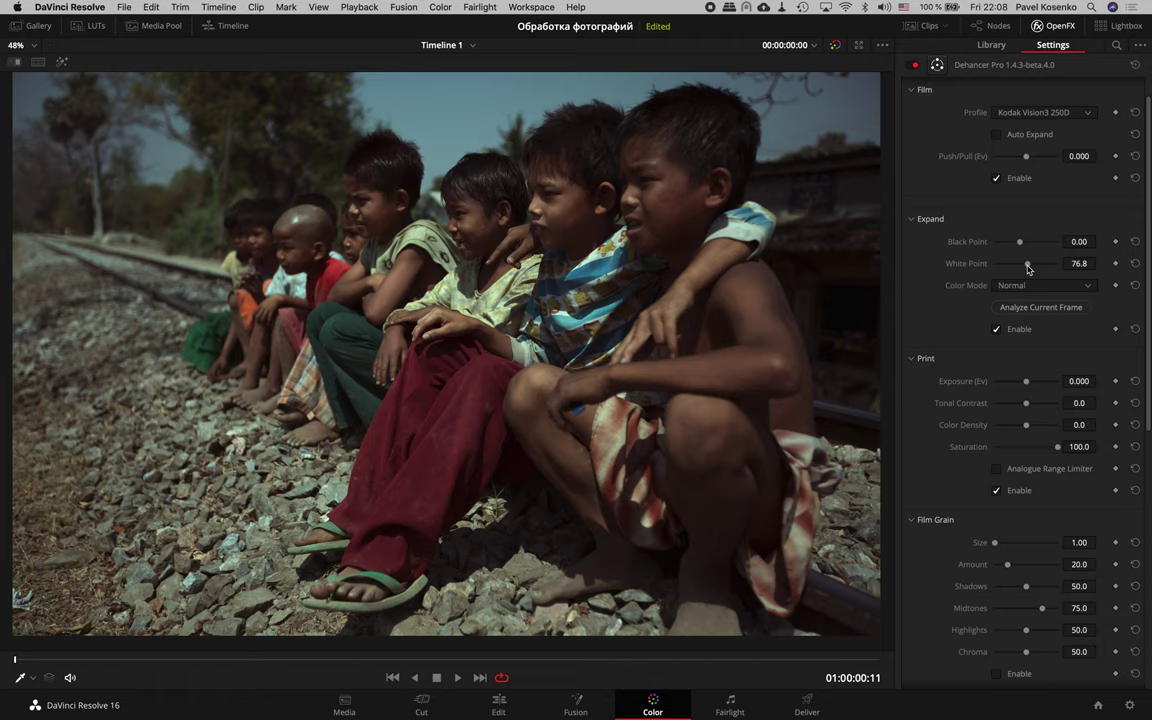
pyautogui.hotkey('alt', 'f')
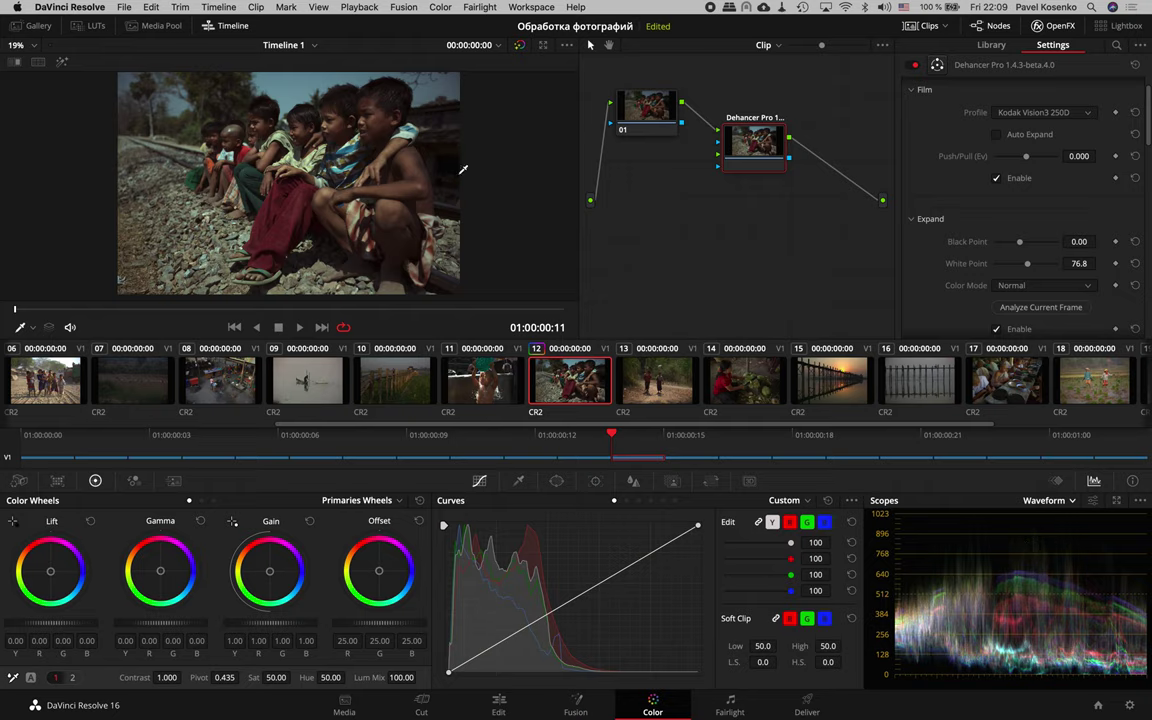
pyautogui.hotkey('alt', 'f')
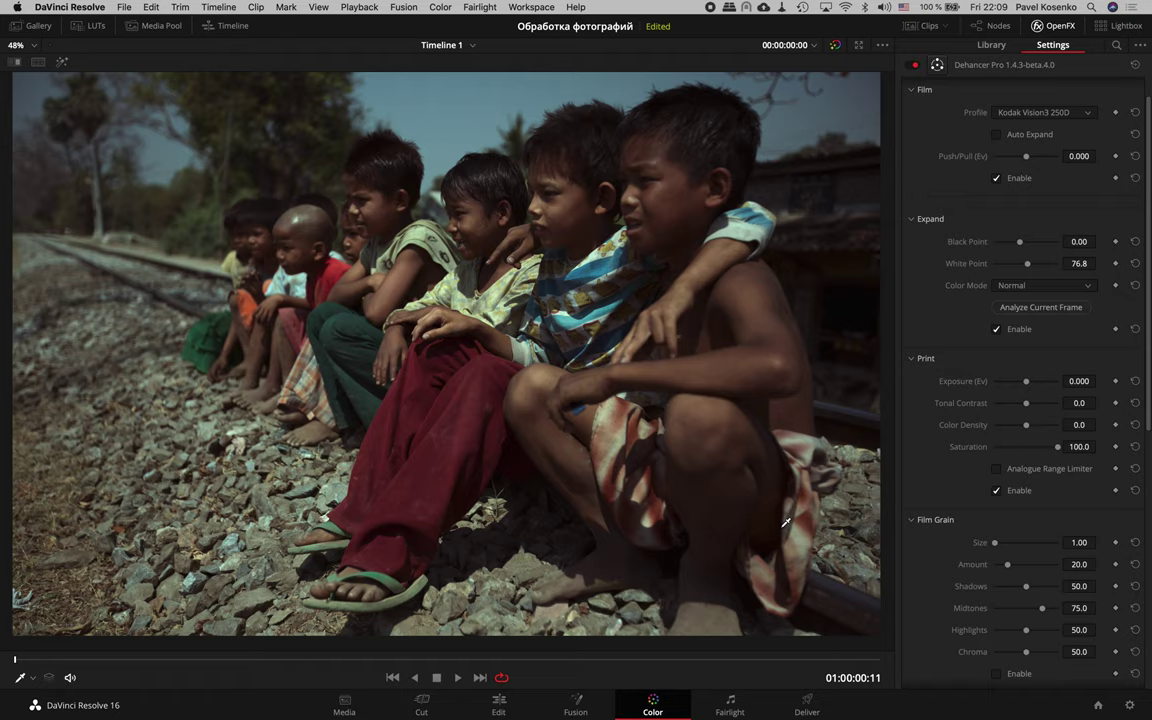
# Keep Print tonal contrast and exposure at 0, raise colour density to 20.4, and compare with bypass.
pyautogui.scroll(-3, 918, 225)
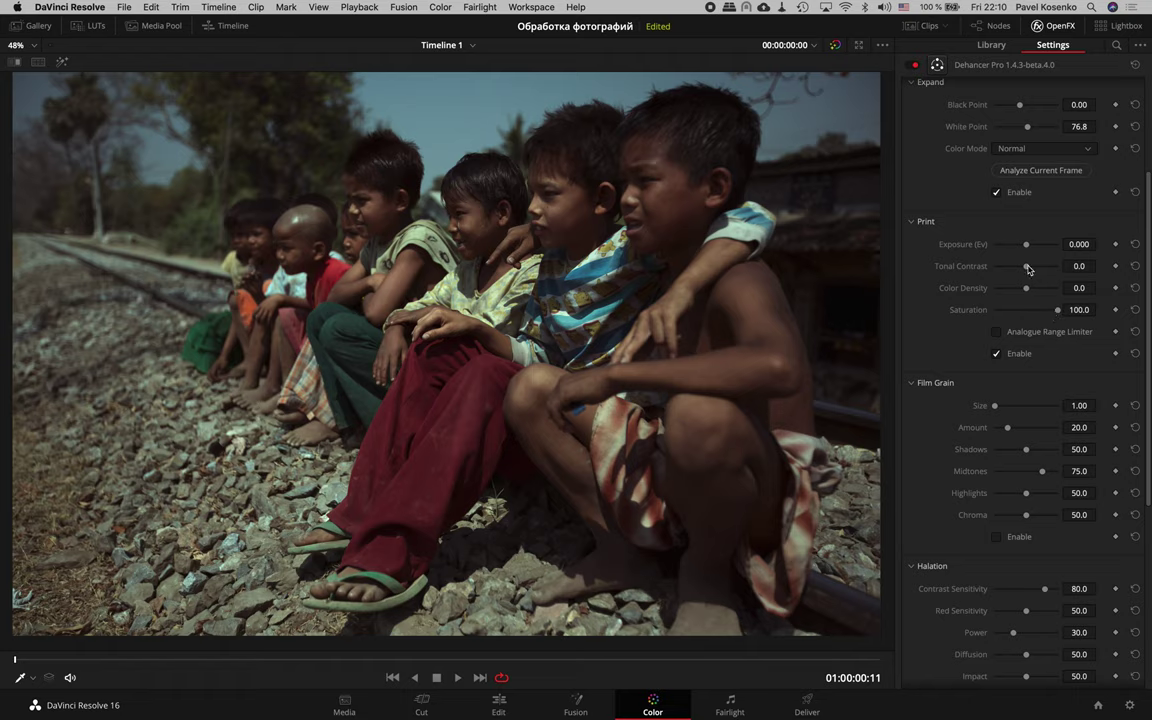
pyautogui.moveTo(1026, 266); pyautogui.dragTo(1020, 266)
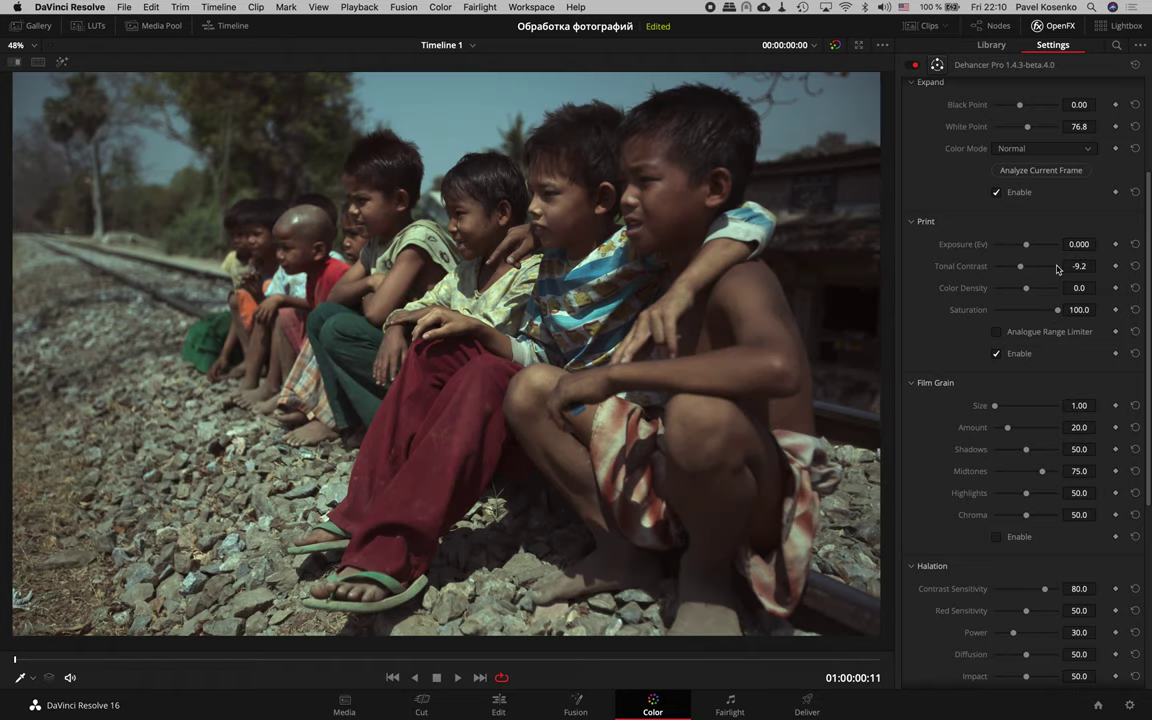
pyautogui.click(1136, 267)
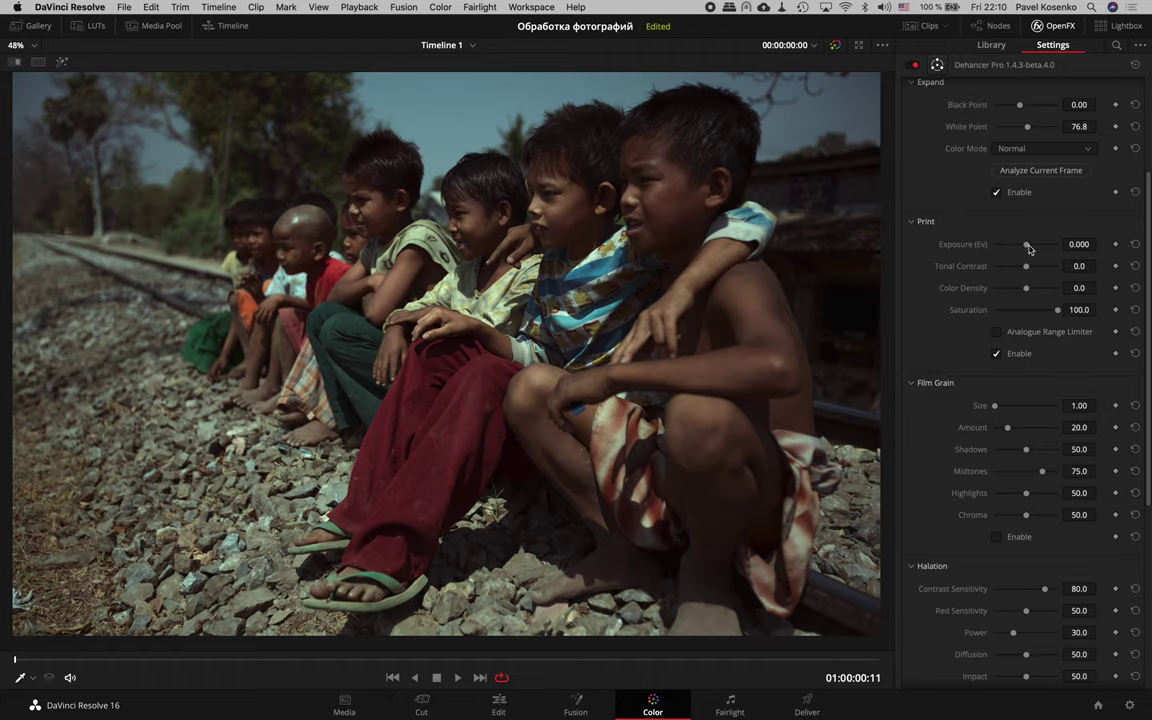
pyautogui.moveTo(1029, 249); pyautogui.dragTo(1030, 249)
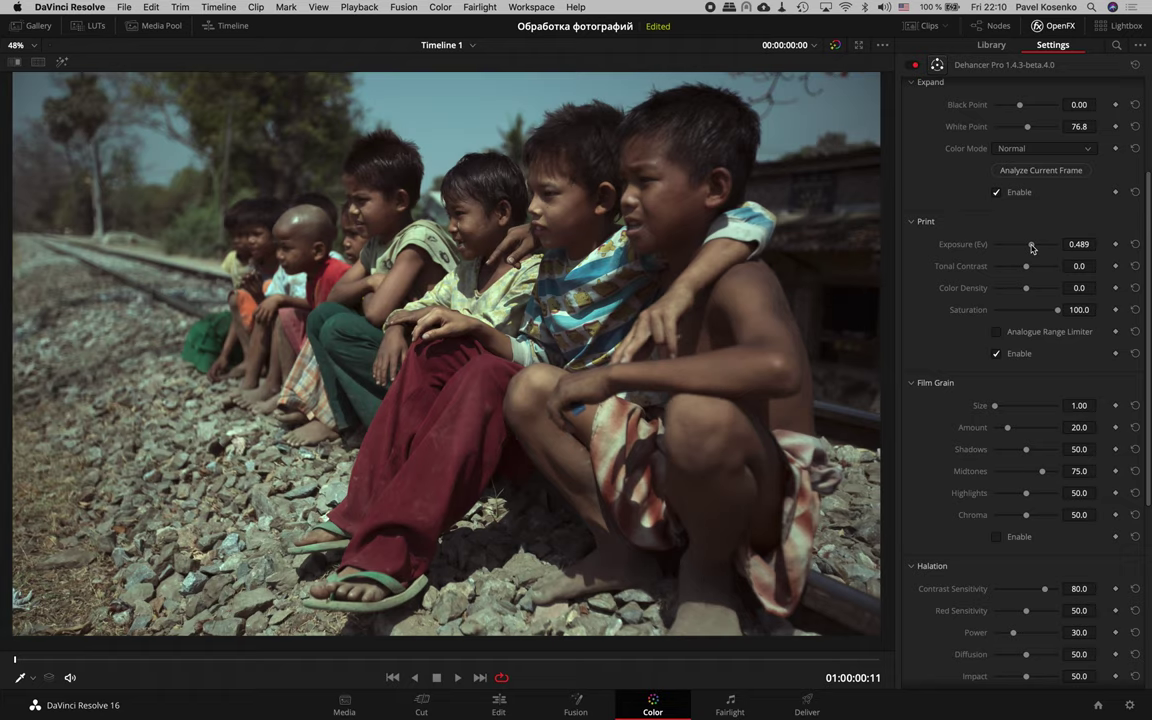
pyautogui.click(1136, 245)
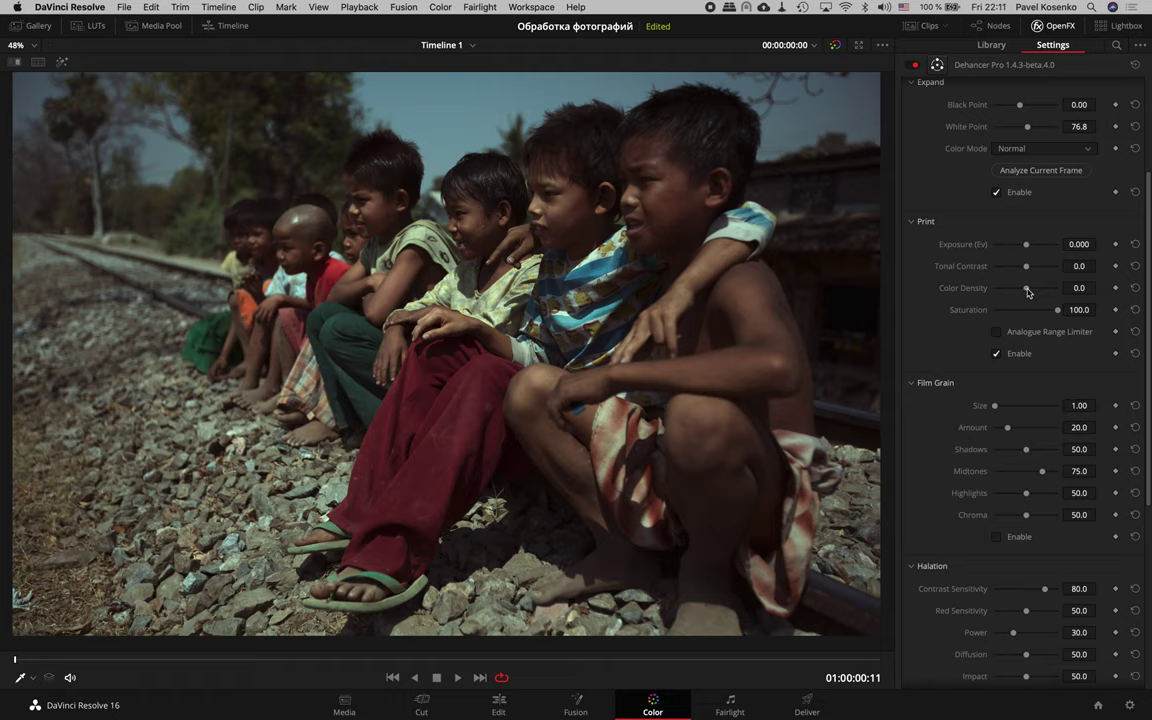
pyautogui.moveTo(1028, 291); pyautogui.dragTo(1034, 293)
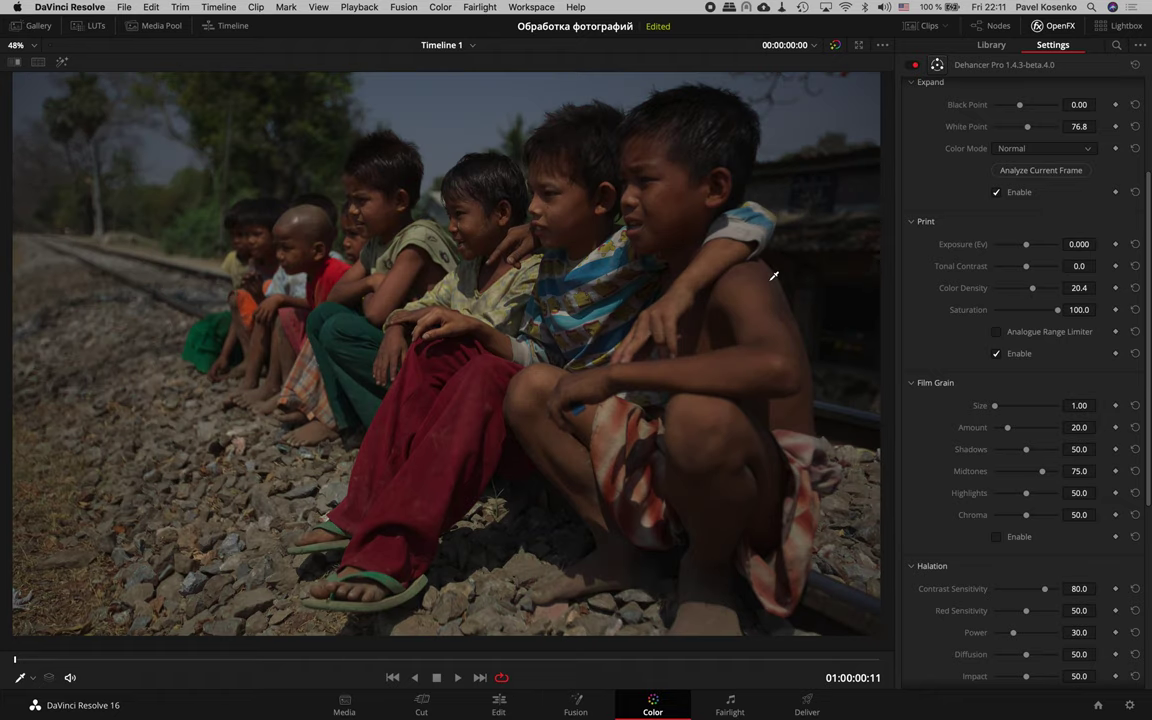
pyautogui.hotkey('shift', 'd')
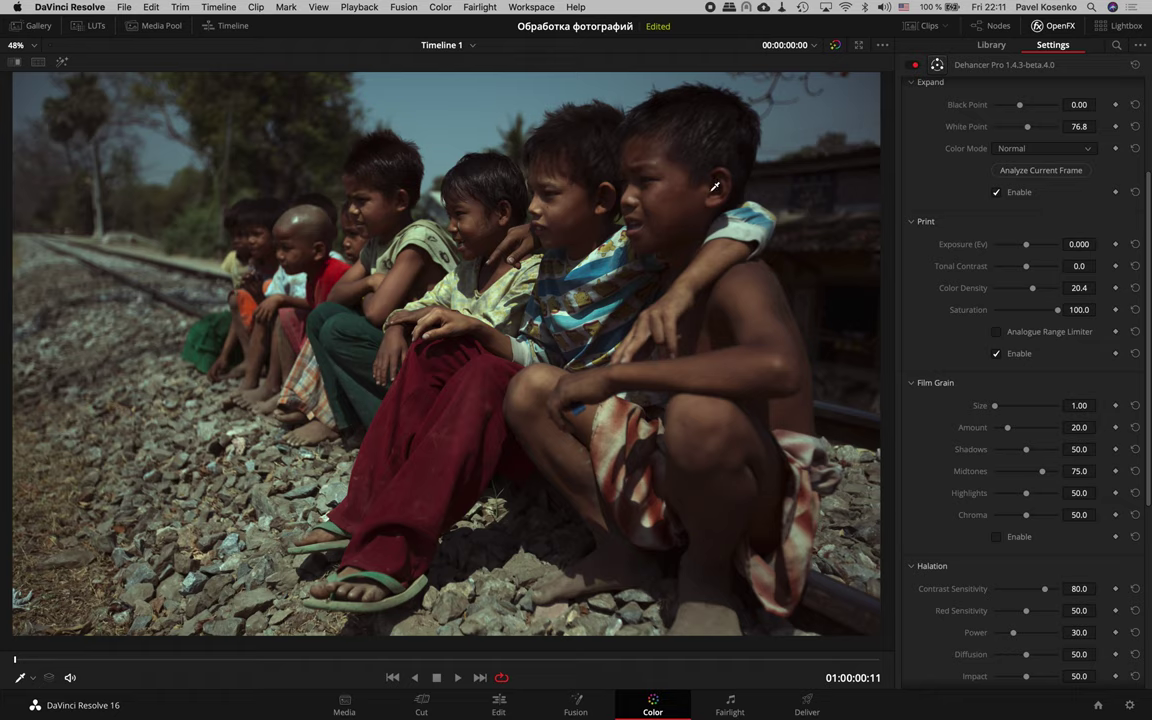
# Try a little film grain, set the grain amount to zero, and enable Film Grain.
pyautogui.scroll(-5, 953, 371)
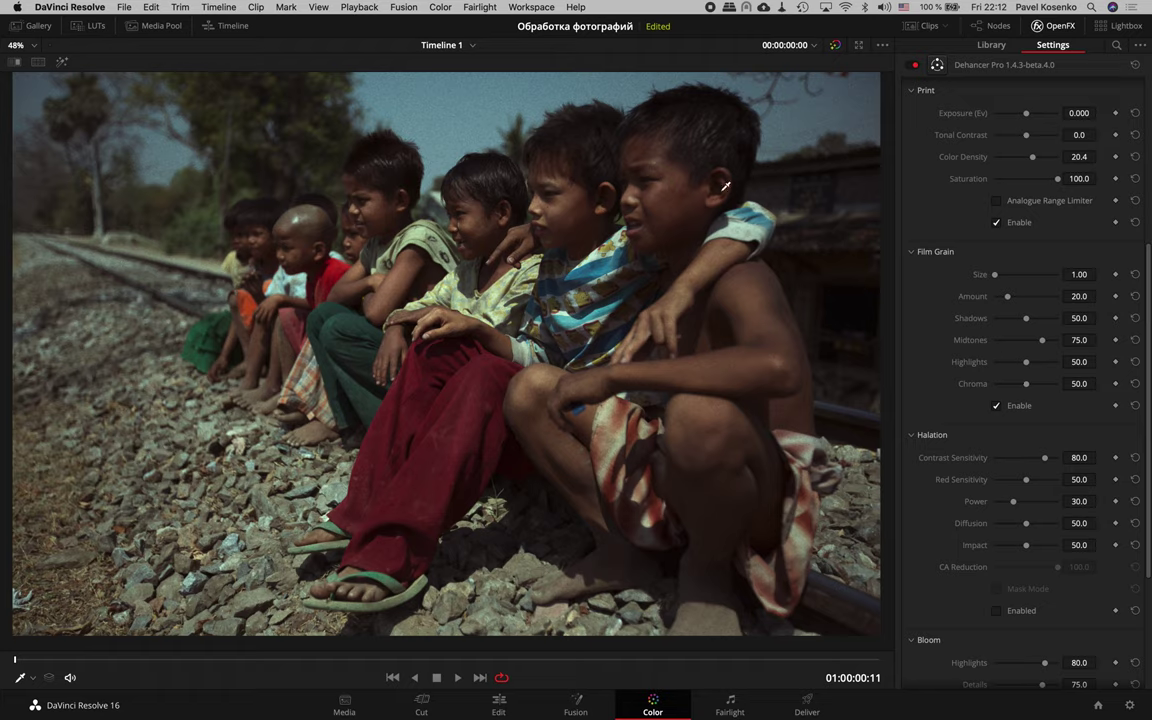
pyautogui.moveTo(1006, 297); pyautogui.dragTo(994, 300)
pyautogui.click(996, 405)
pyautogui.click(996, 406)
# Compare the photo with film grain off and on, then fit the whole frame in the viewer.
pyautogui.scroll(2, 449, 149)
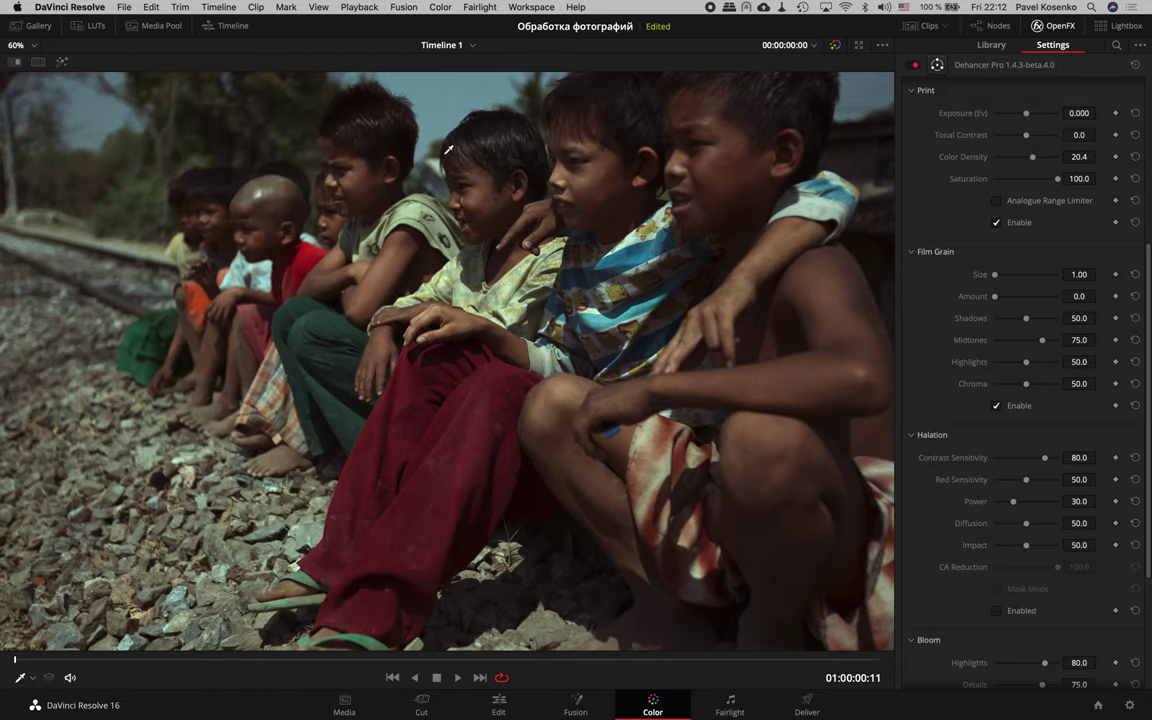
pyautogui.scroll(3, 449, 149)
pyautogui.scroll(3, 449, 149)
pyautogui.scroll(2, 449, 149)
pyautogui.scroll(3, 449, 149)
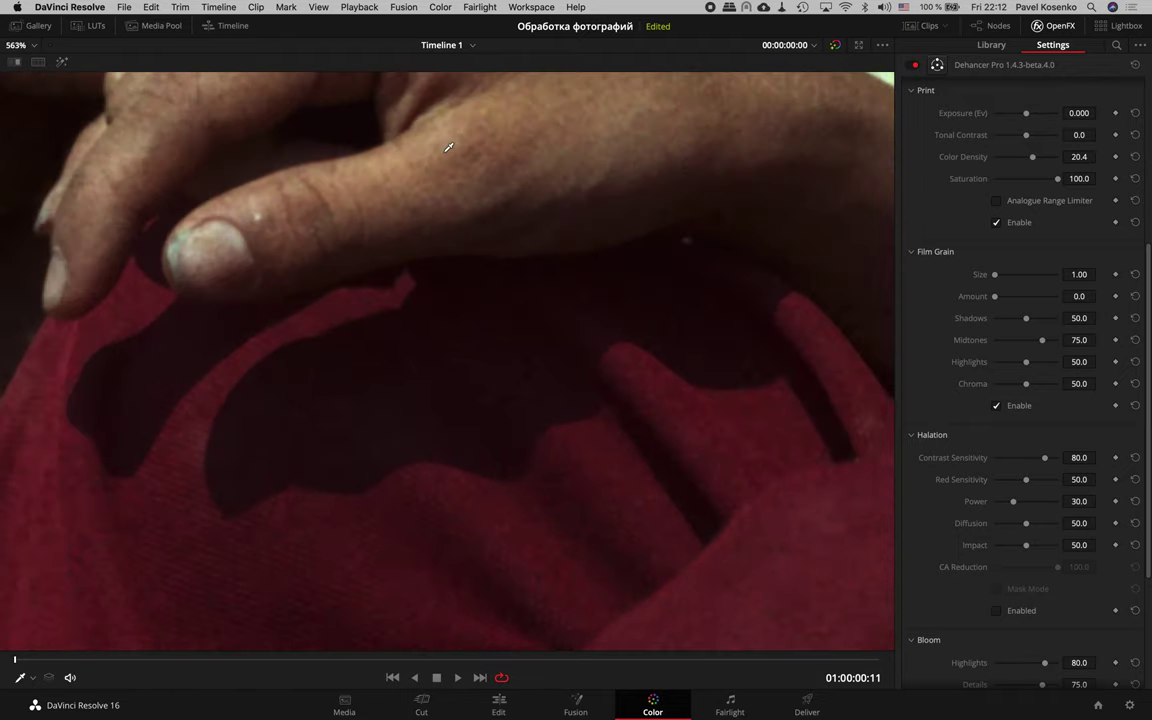
pyautogui.scroll(2, 449, 149)
pyautogui.scroll(3, 449, 149)
pyautogui.scroll(3, 449, 149)
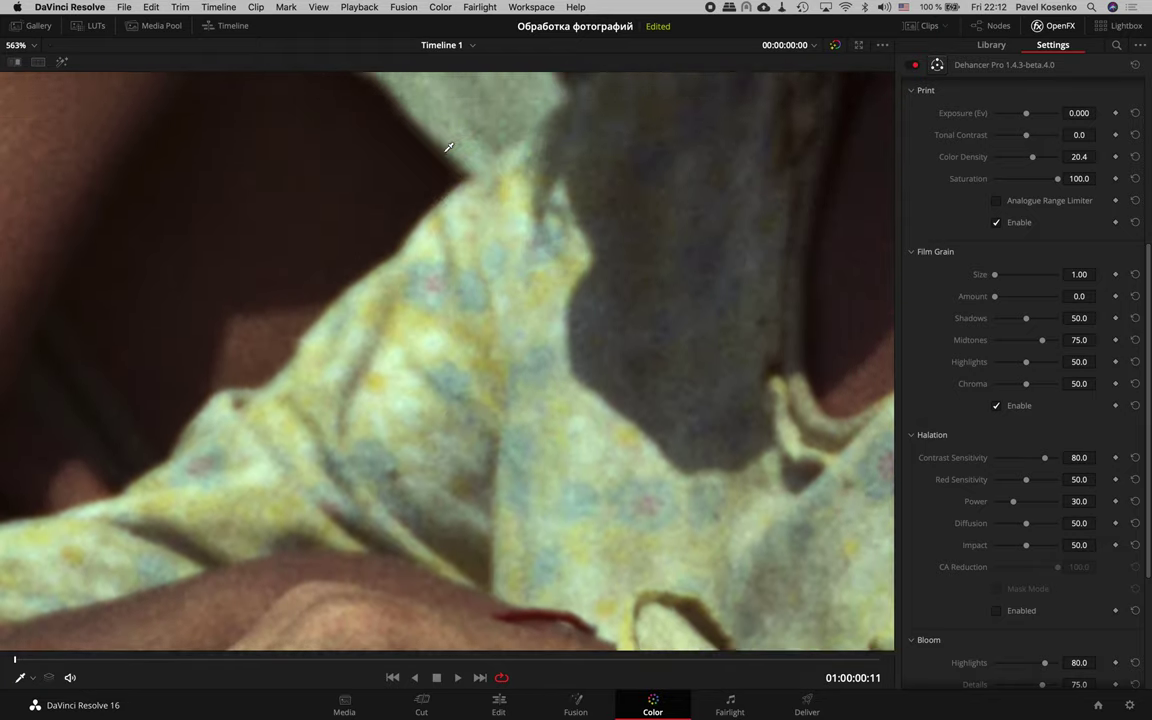
pyautogui.scroll(3, 447, 147)
pyautogui.scroll(2, 447, 149)
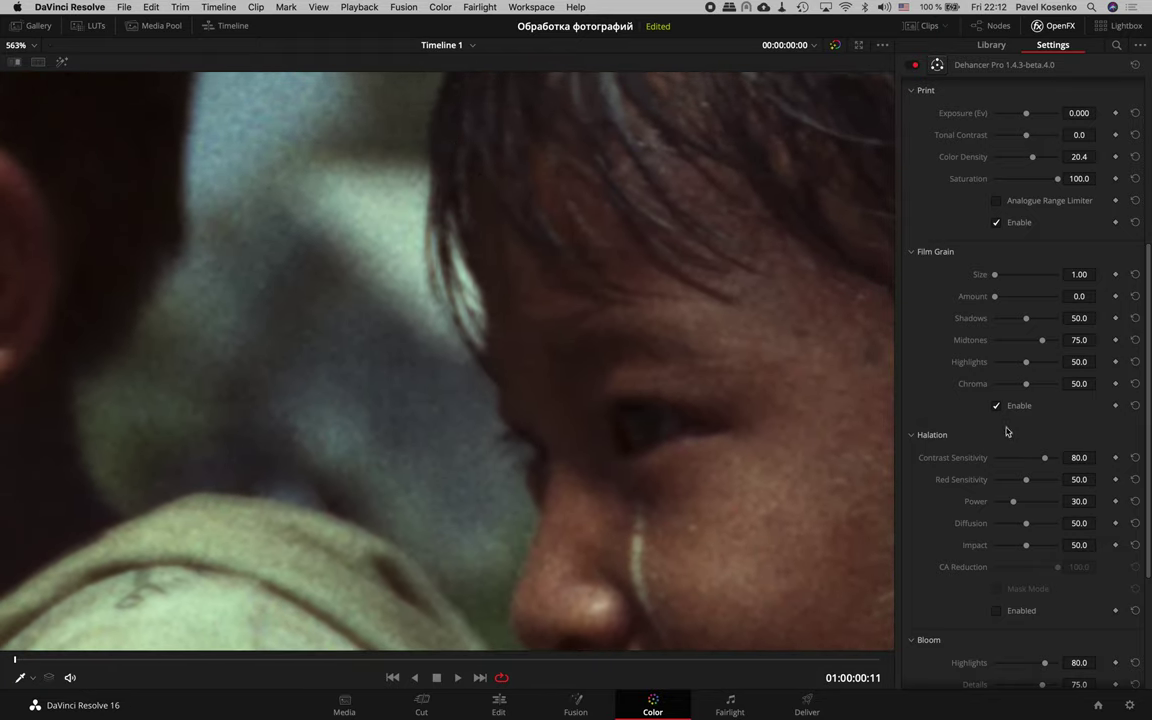
pyautogui.click(996, 406)
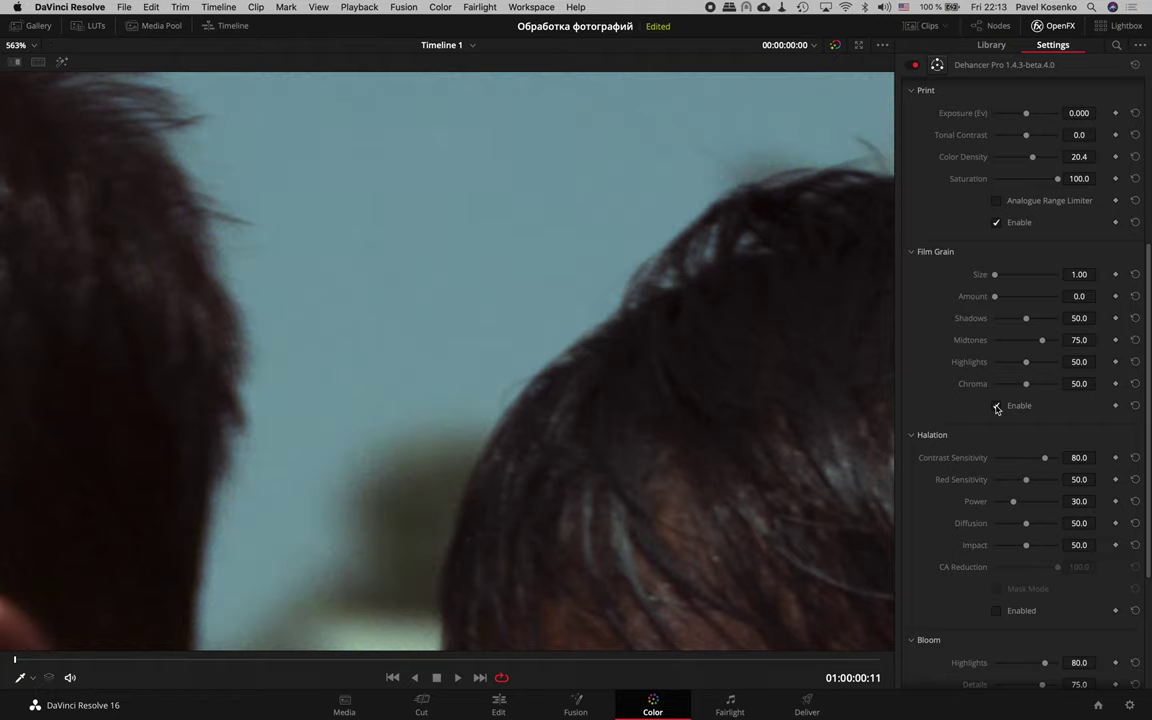
pyautogui.click(996, 406)
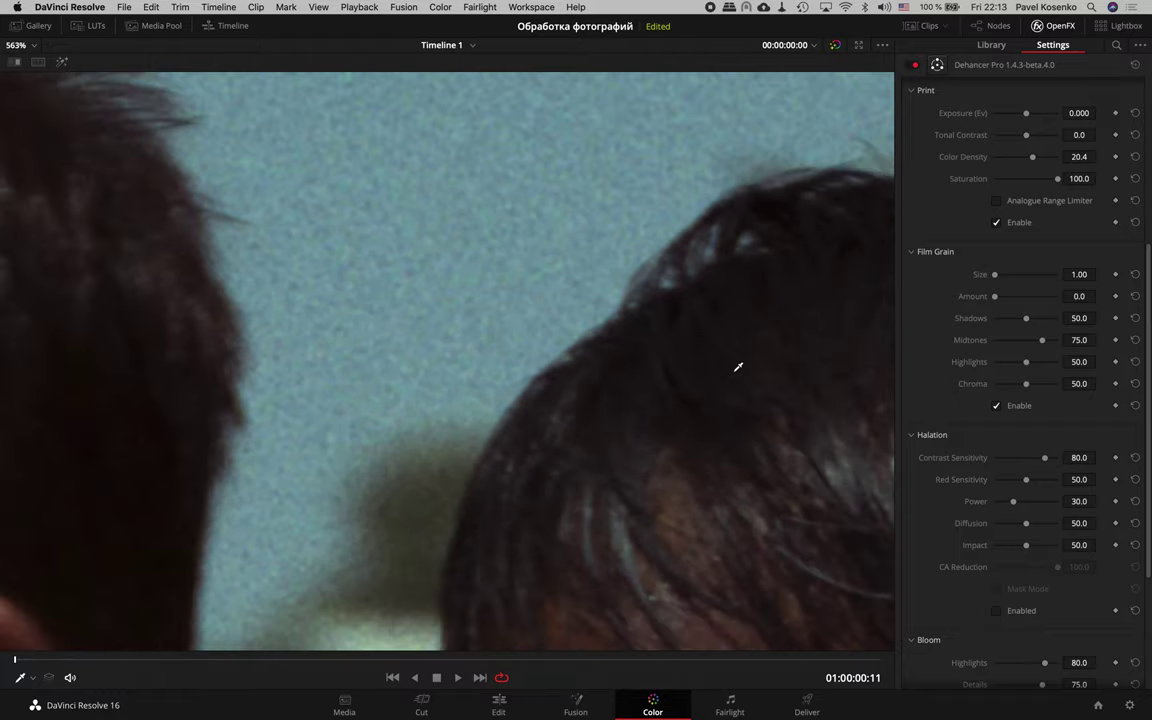
pyautogui.scroll(1, 738, 367)
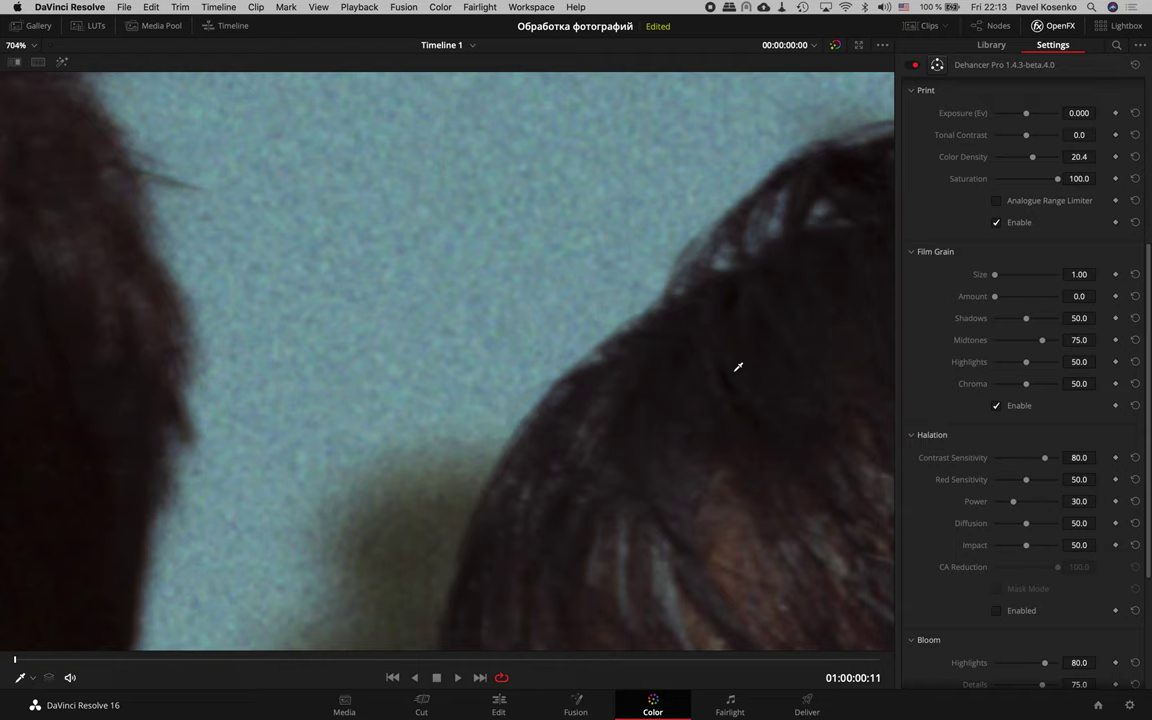
pyautogui.hotkey('shift', 'z')
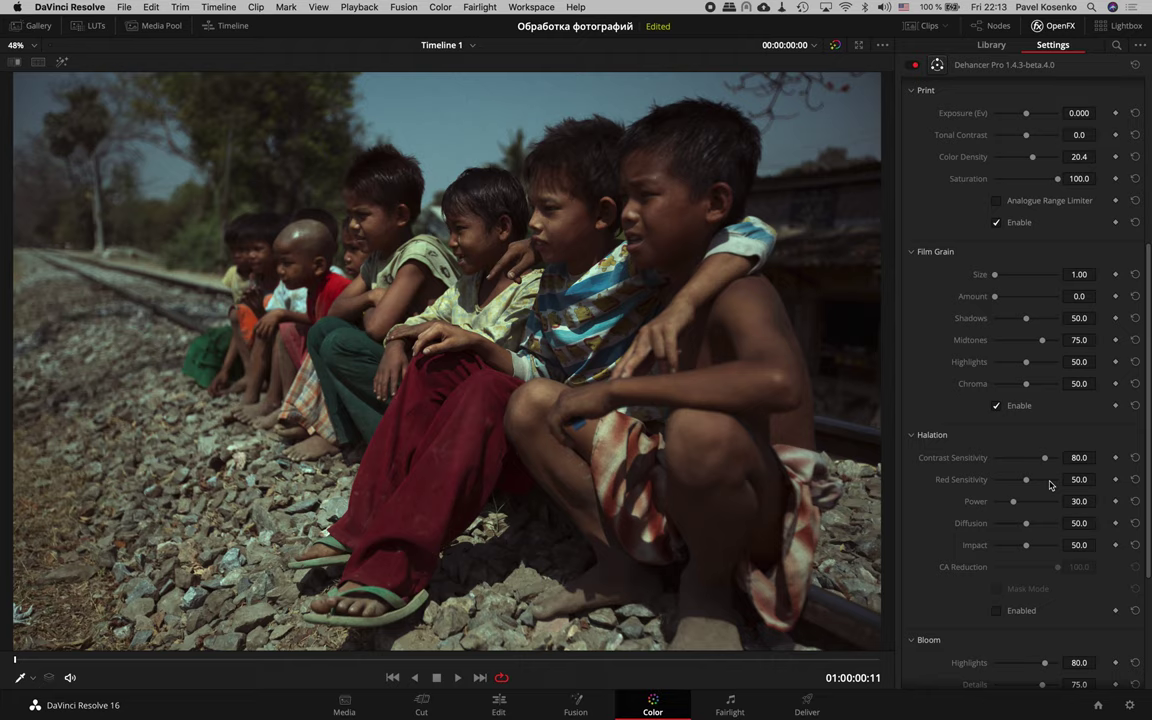
# Enable Dehancer Bloom at Highlights 84.7, Details 82.7, Diffusion 70.4, Amplify 77.6, toggling it to compare.
pyautogui.scroll(-5, 960, 507)
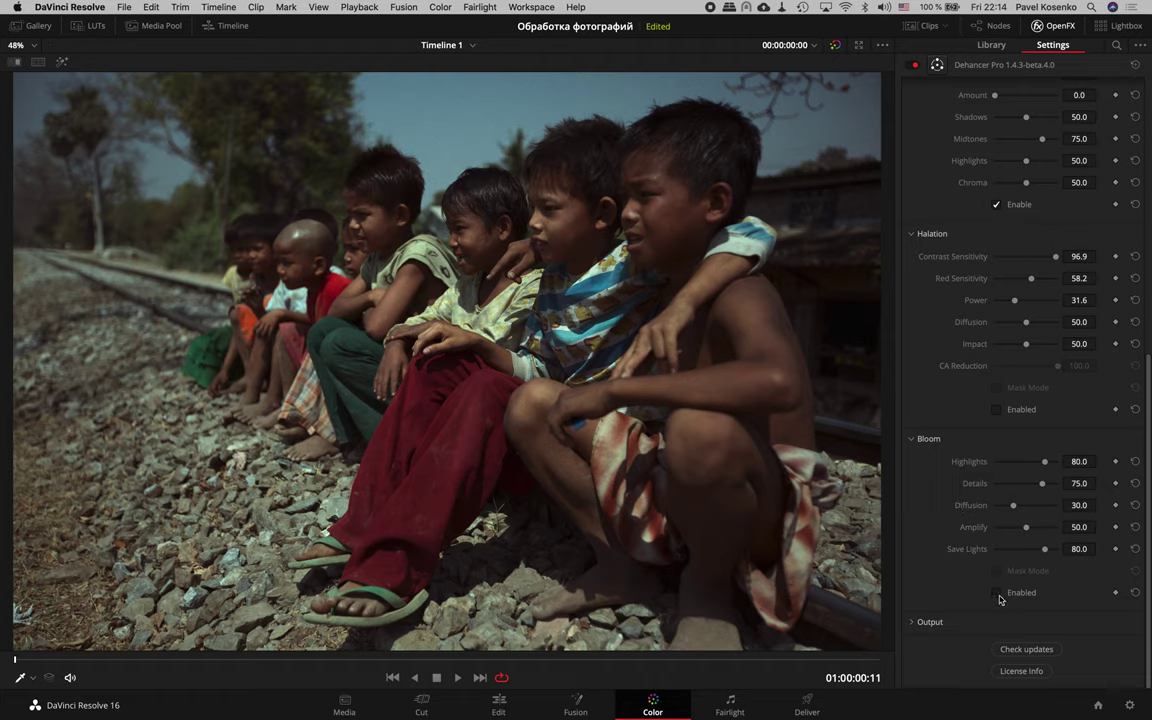
pyautogui.click(997, 593)
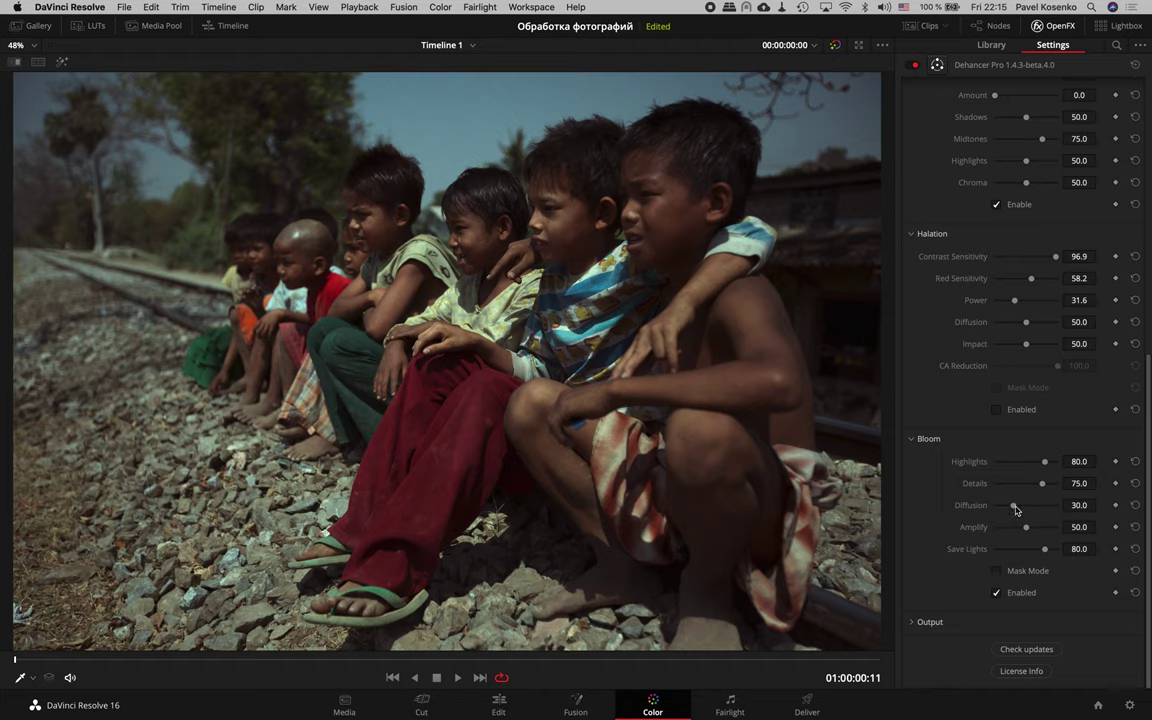
pyautogui.moveTo(1015, 510); pyautogui.dragTo(1039, 511)
pyautogui.moveTo(1044, 486); pyautogui.dragTo(1048, 466)
pyautogui.moveTo(1025, 527); pyautogui.dragTo(1043, 527)
pyautogui.click(996, 593)
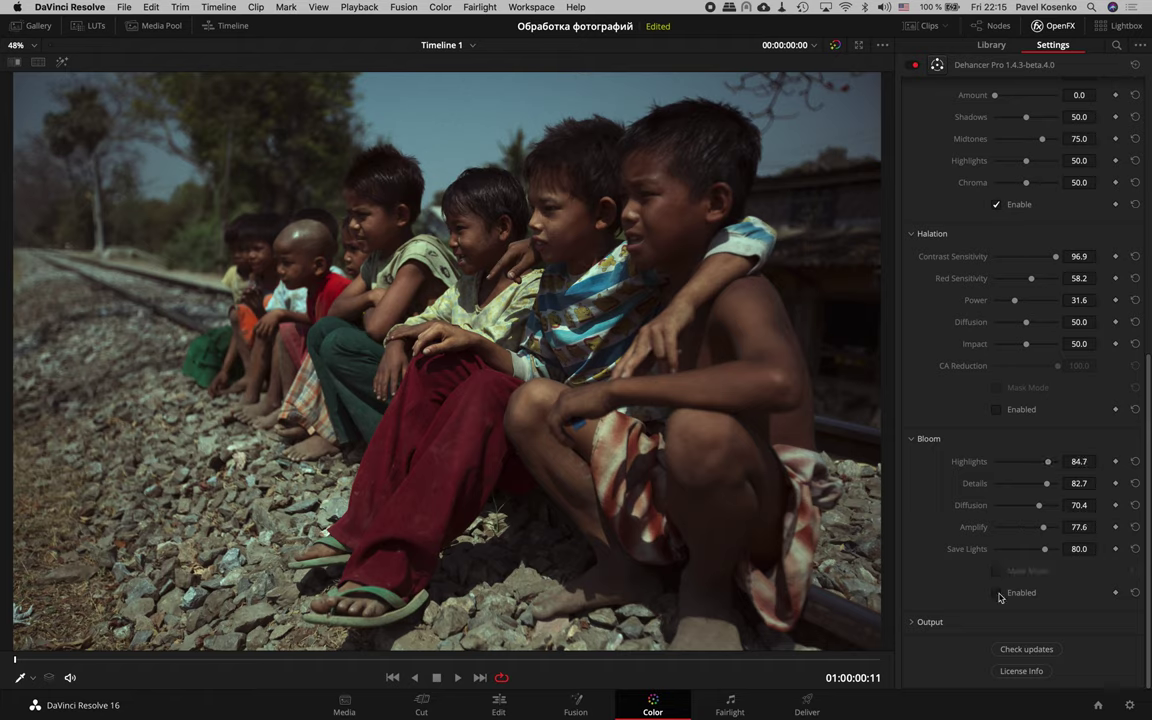
pyautogui.click(996, 593)
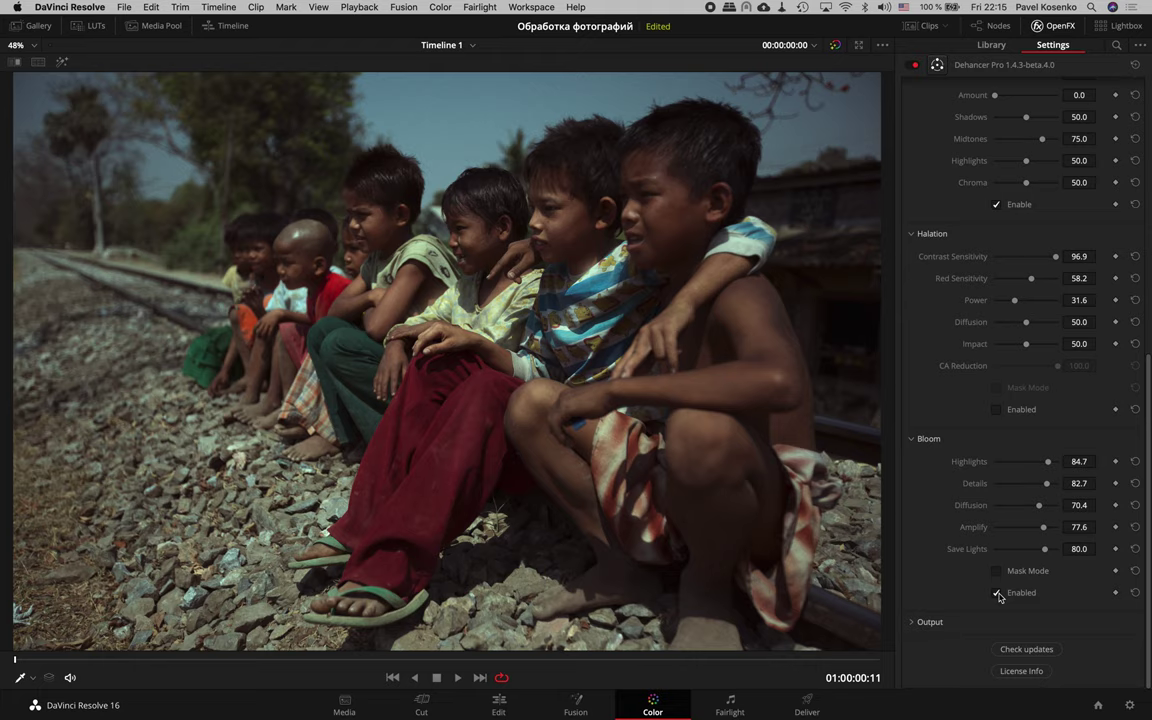
pyautogui.click(912, 621)
# Try a weaker Total Impact of 47, then set it back to 100.
pyautogui.scroll(-2, 949, 521)
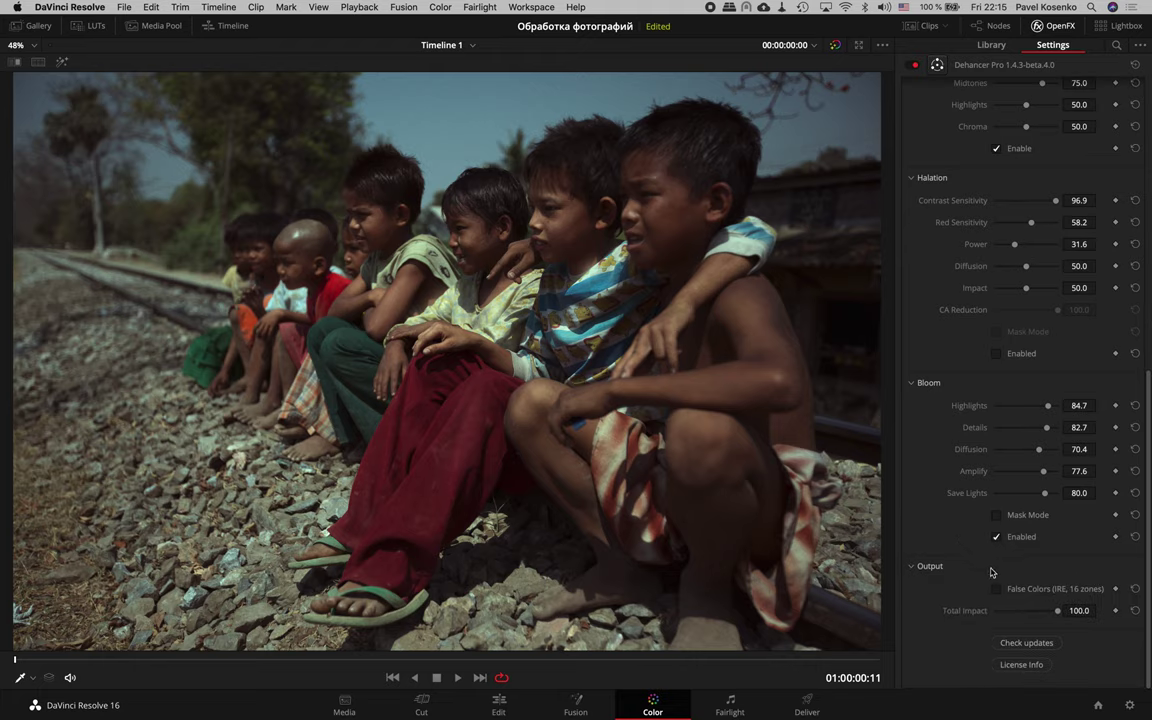
pyautogui.moveTo(1056, 611); pyautogui.dragTo(1028, 618)
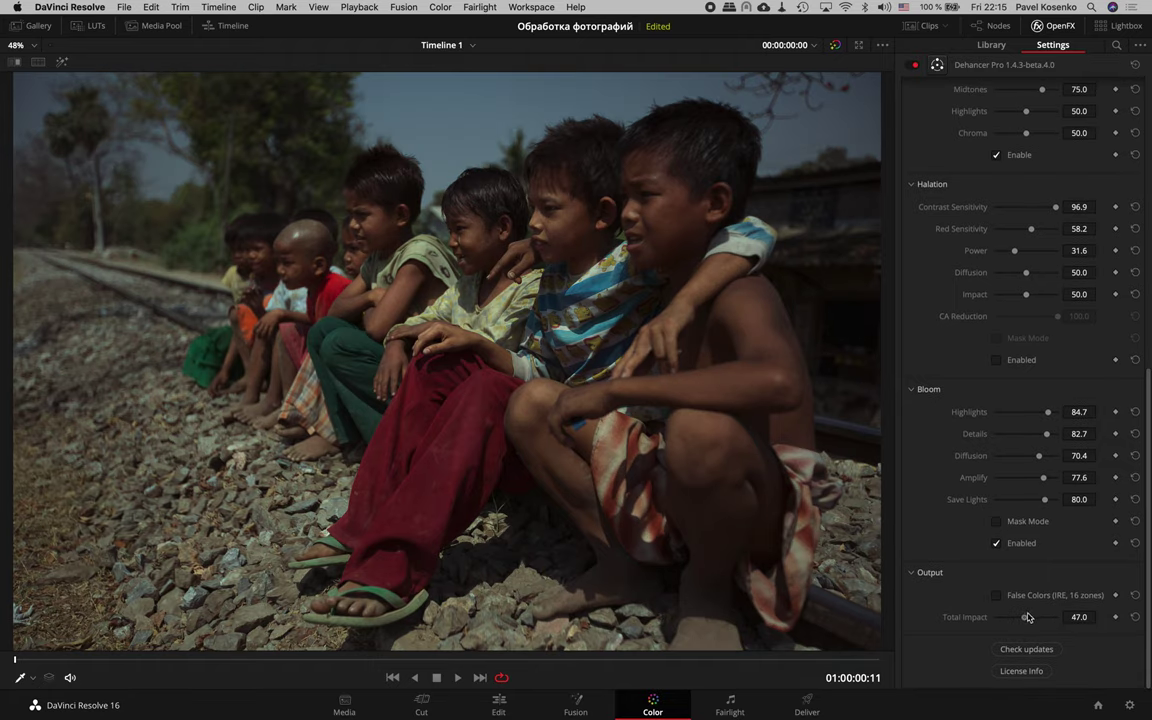
pyautogui.click(1079, 617)
pyautogui.write('100')
pyautogui.press('Return')
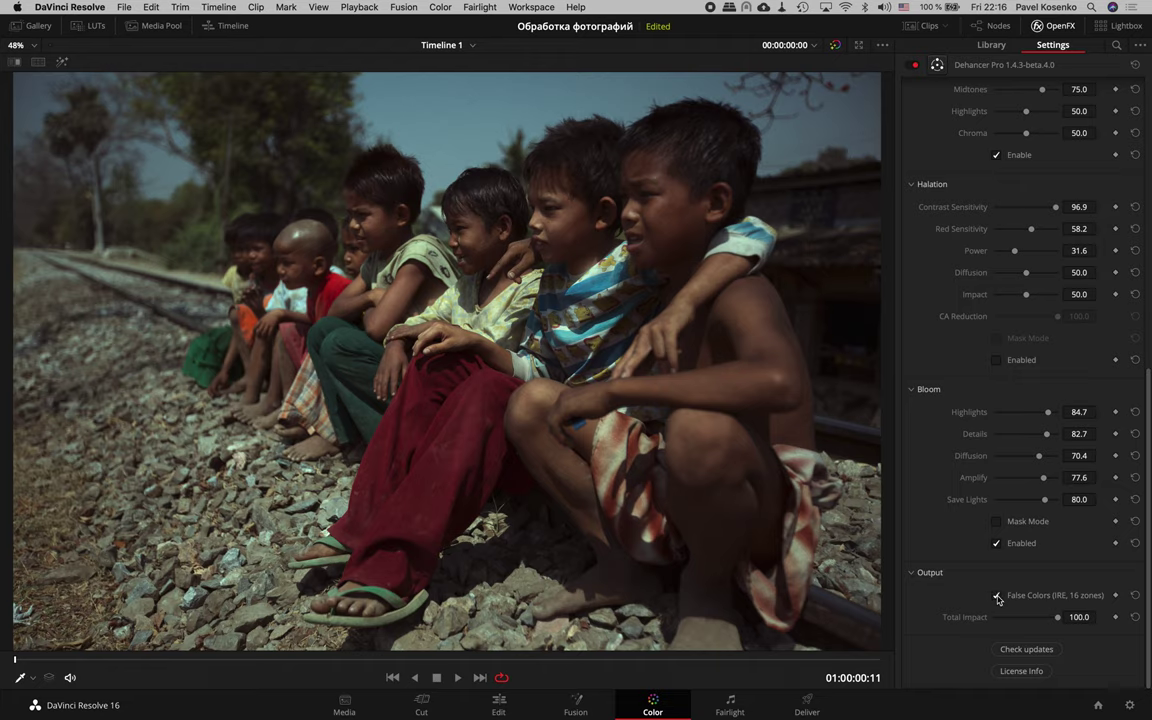
# Briefly view False Colors IRE zones, then collapse Output and exit the enhanced viewer.
pyautogui.click(996, 596)
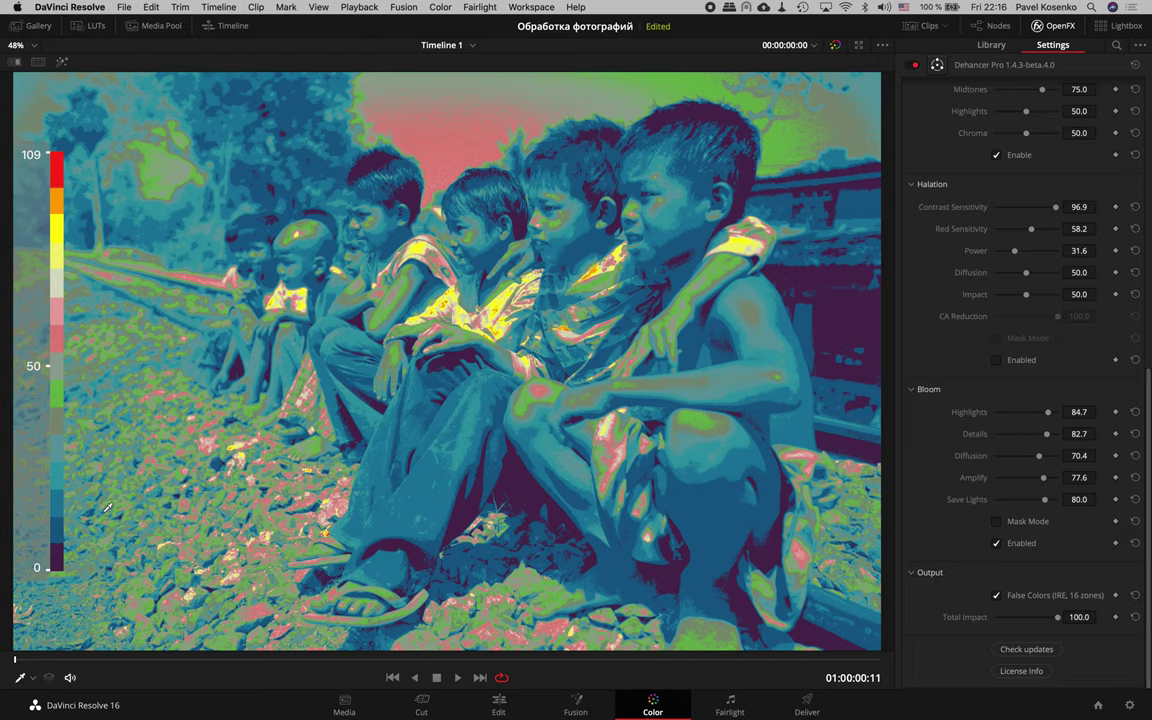
pyautogui.click(996, 596)
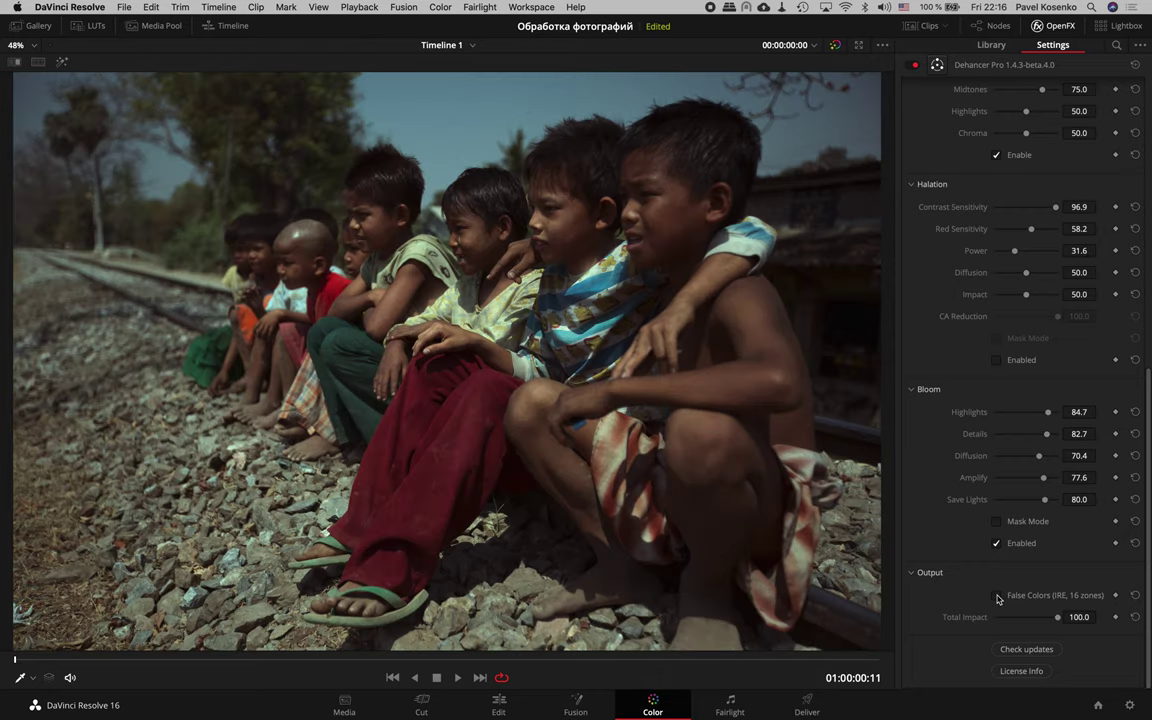
pyautogui.click(912, 575)
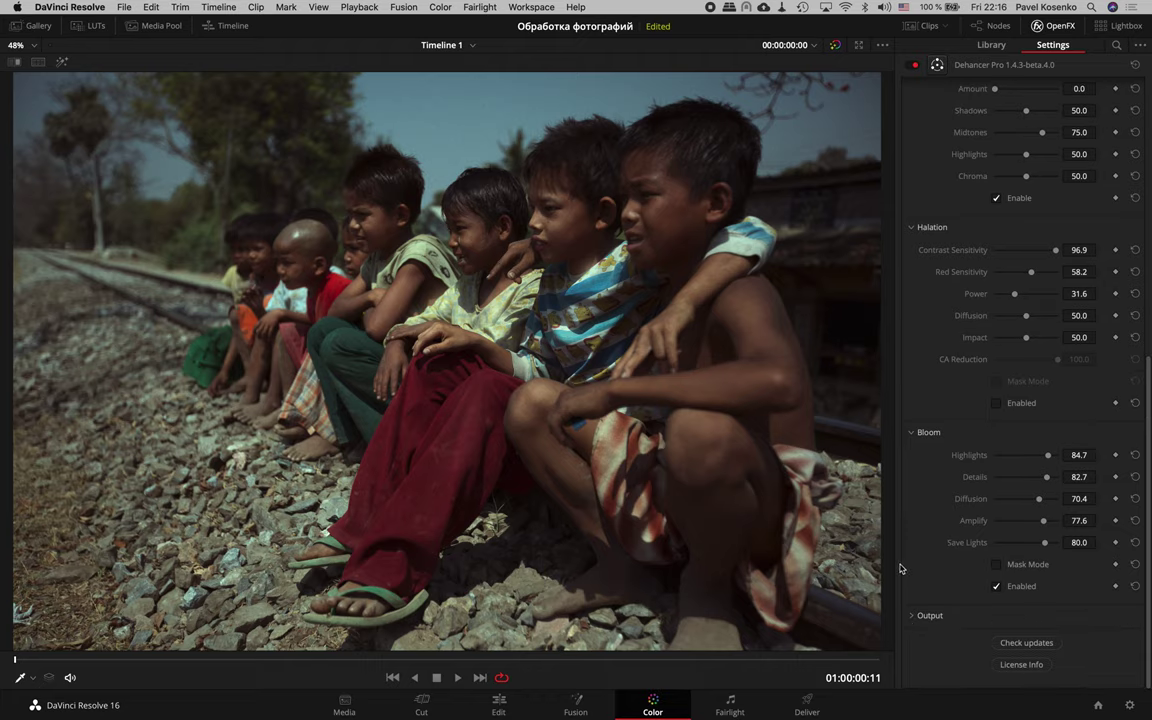
pyautogui.scroll(5, 930, 403)
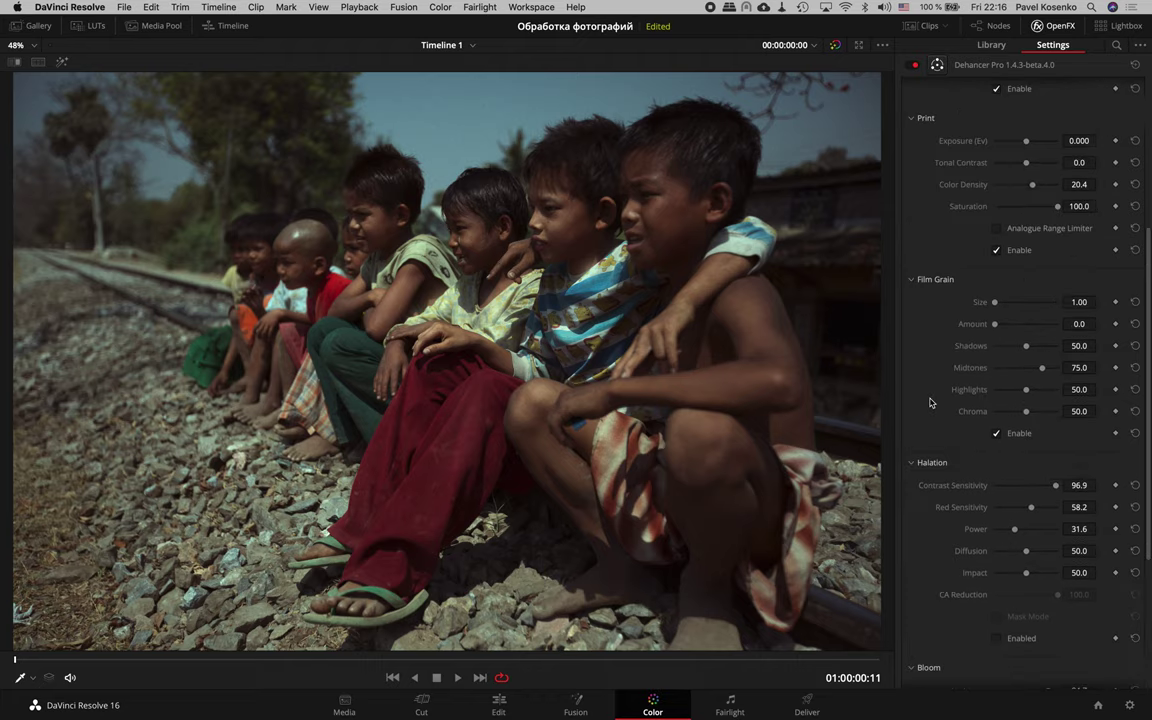
pyautogui.scroll(5, 930, 403)
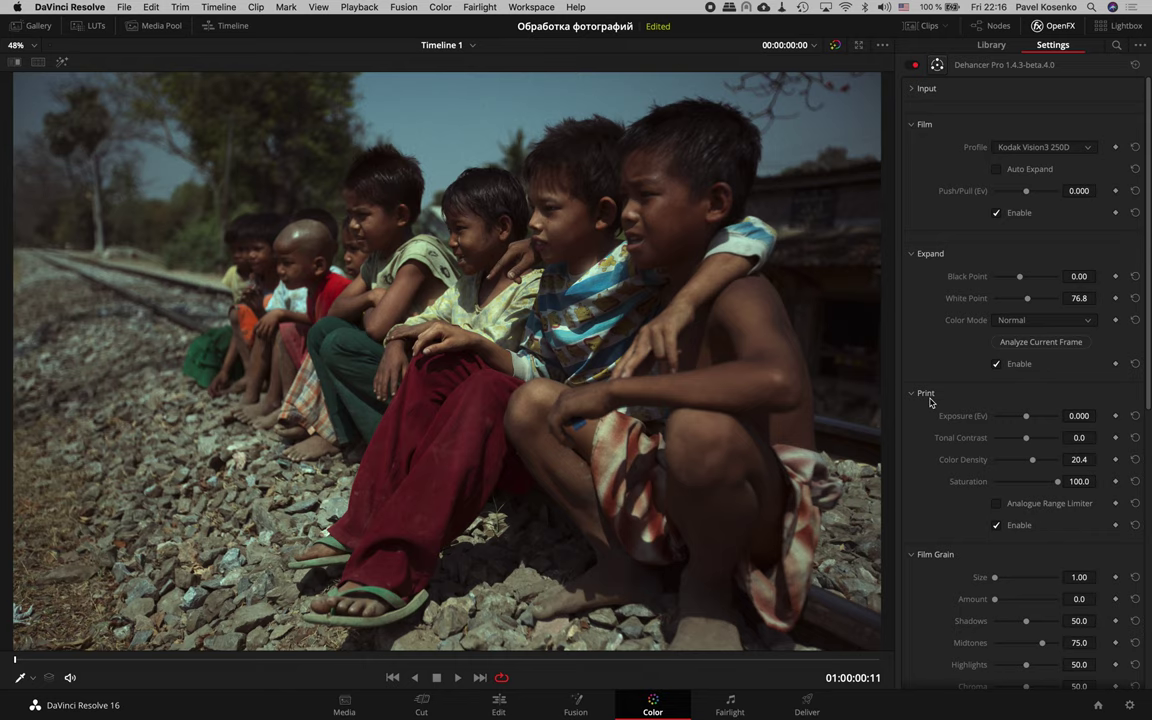
pyautogui.hotkey('alt', 'f')
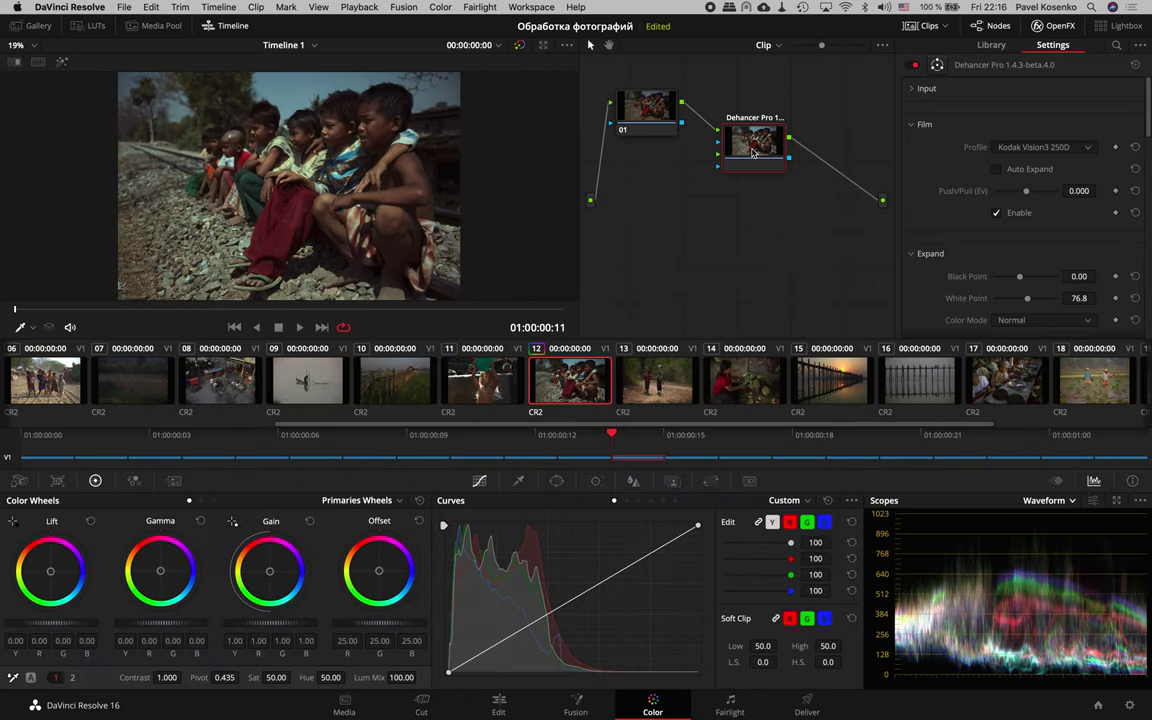
# Bypass and restore the Dehancer Pro node on clip 12 to compare, then select clip 13.
pyautogui.press('super+d')
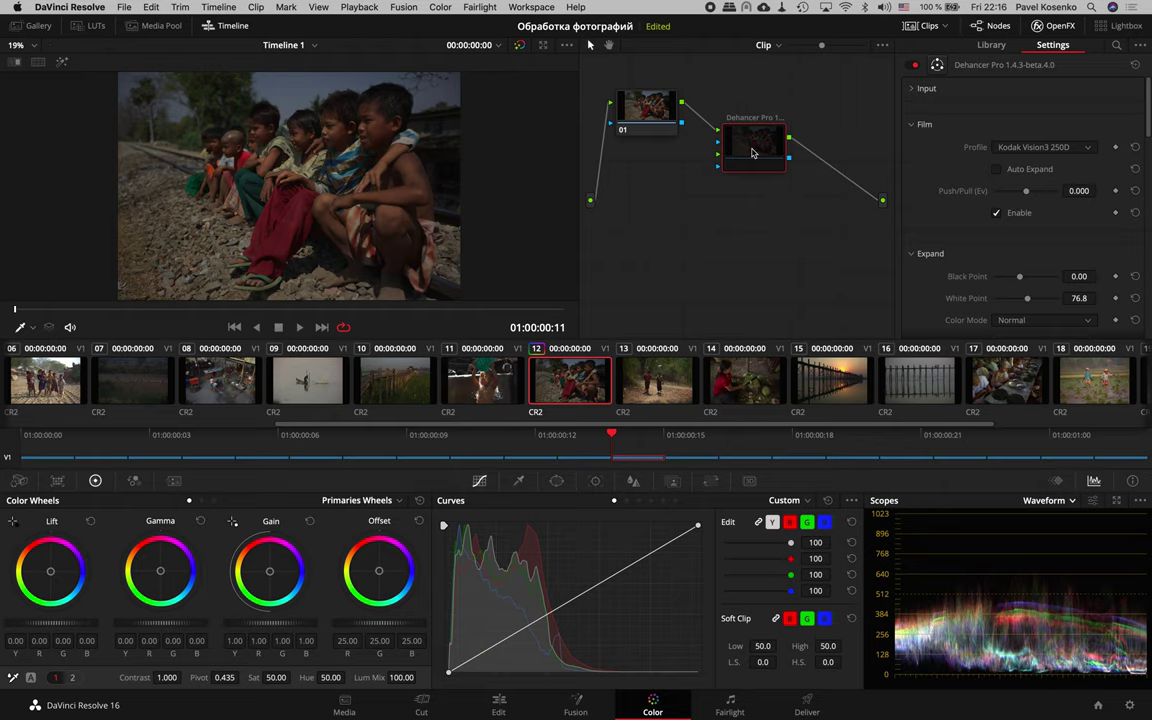
pyautogui.press('super+d')
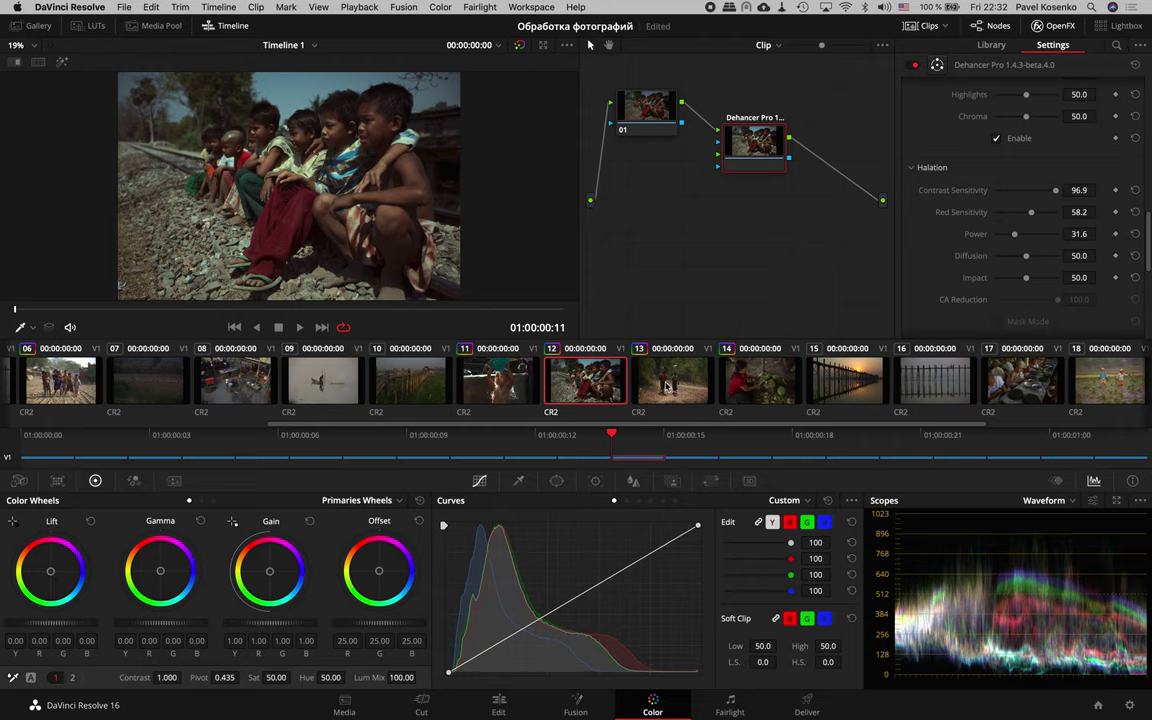
pyautogui.click(666, 386)
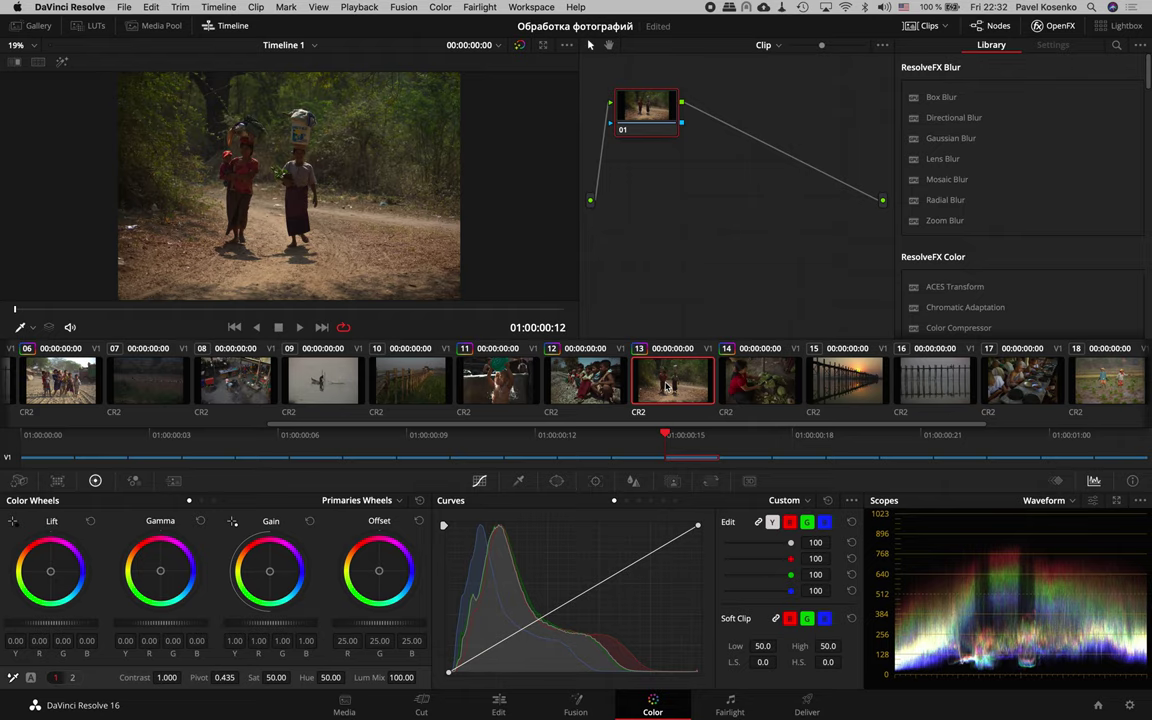
# Paste the Dehancer Pro node onto clip 13 and reset Expand White Point to 100.
pyautogui.press('super+v')
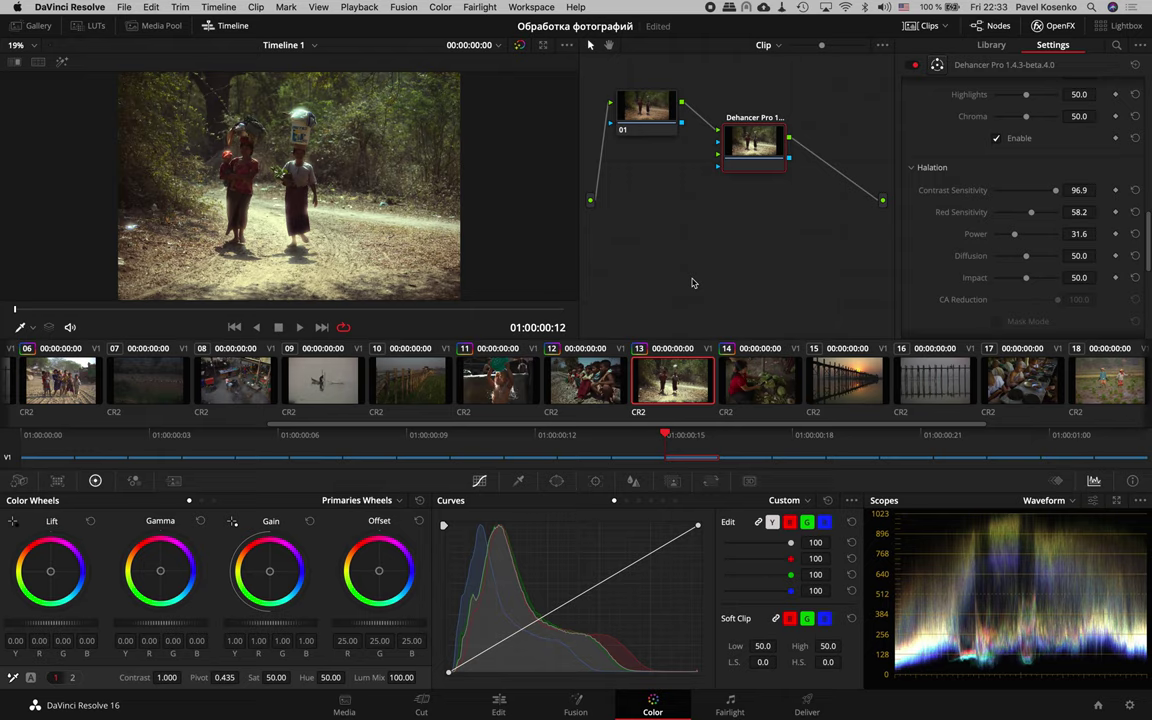
pyautogui.scroll(6, 941, 220)
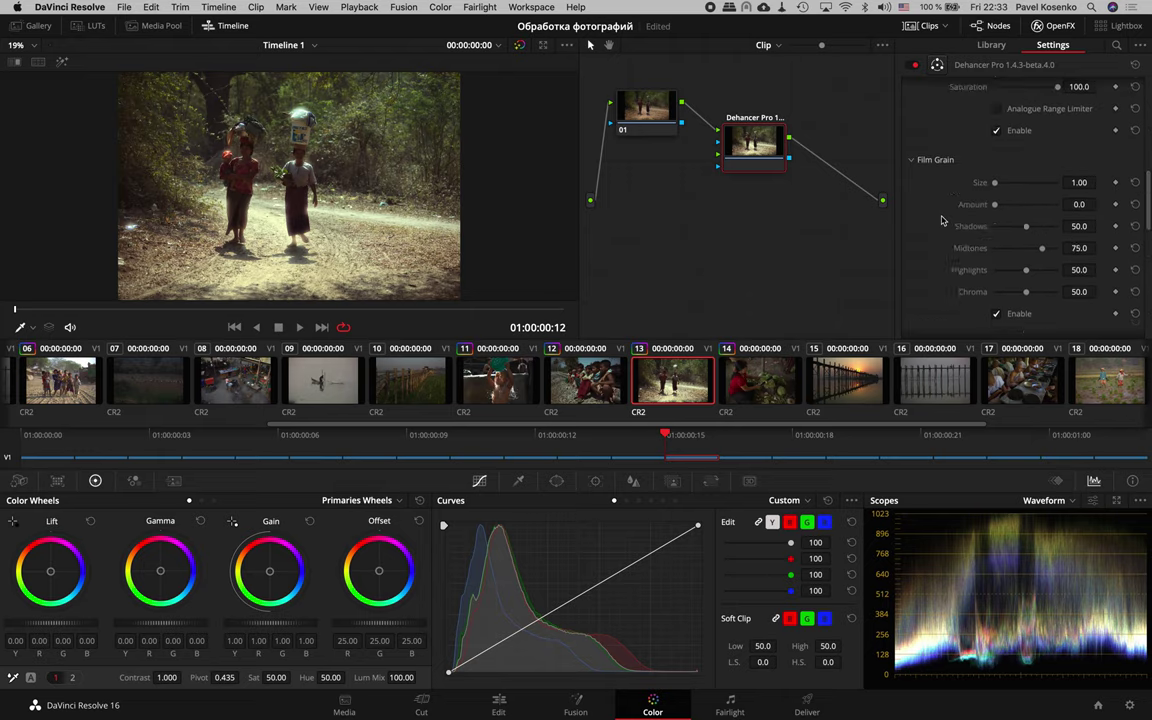
pyautogui.scroll(1, 941, 220)
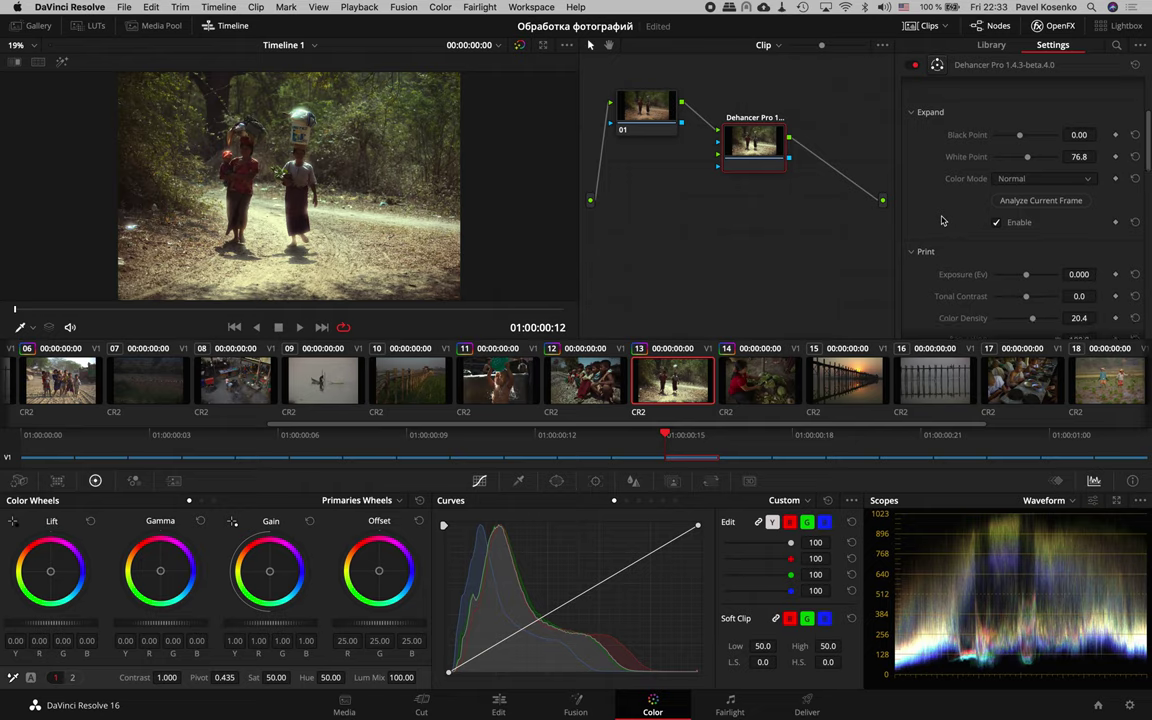
pyautogui.scroll(3, 941, 220)
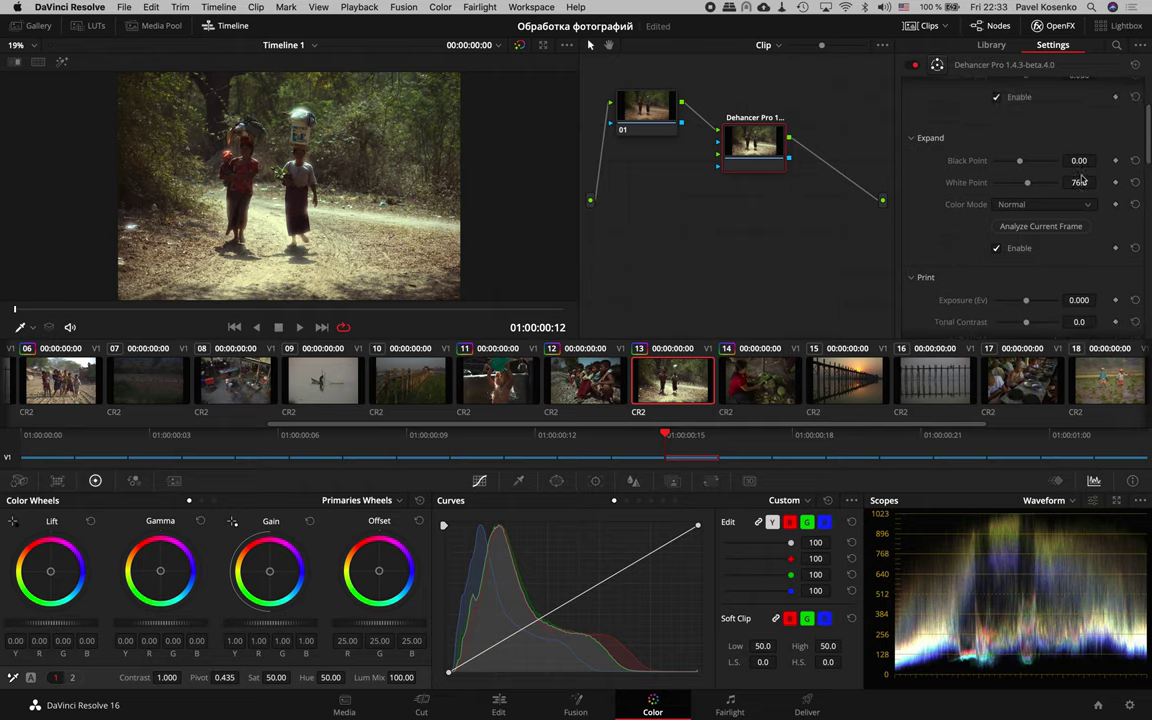
pyautogui.click(1136, 186)
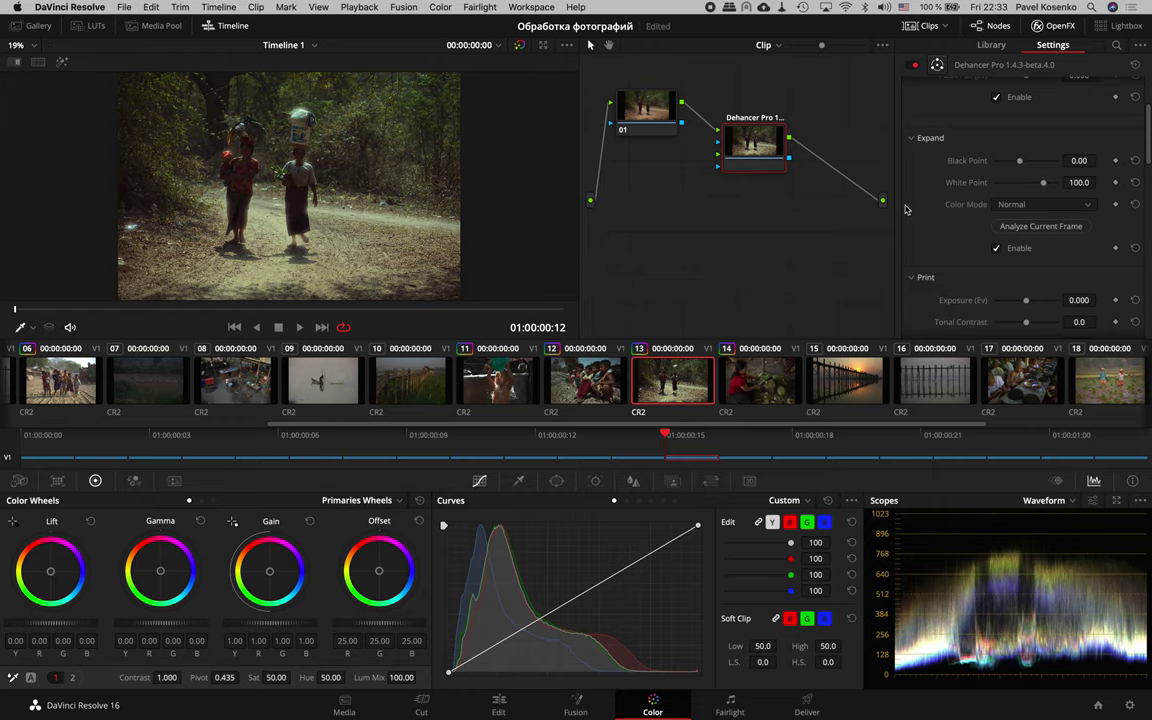
pyautogui.hotkey('alt', 'f')
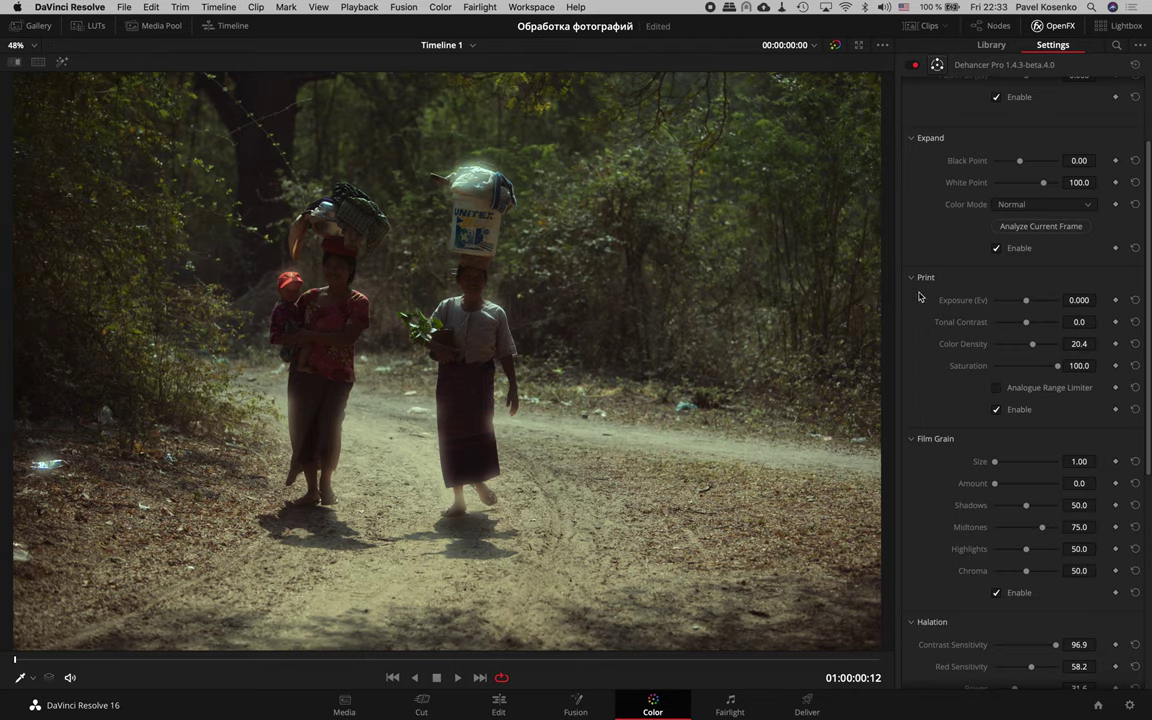
# Lower the Dehancer Bloom Amplify slightly on clip 13.
pyautogui.scroll(-1, 979, 355)
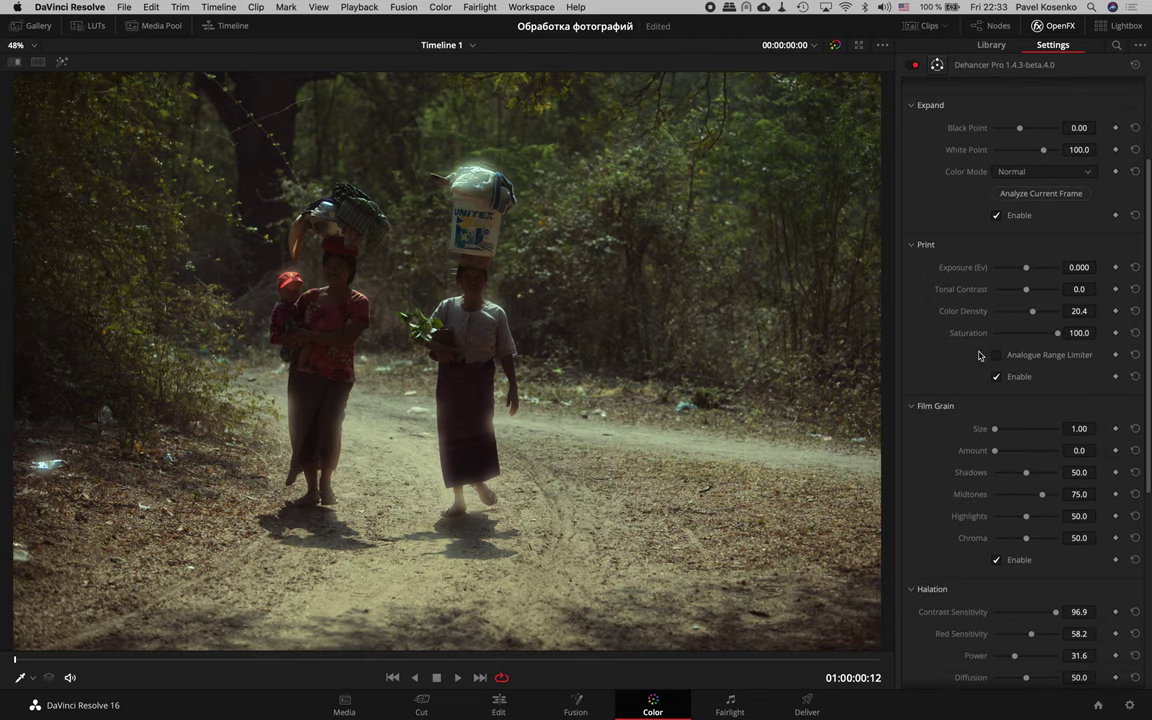
pyautogui.scroll(-2, 979, 355)
pyautogui.scroll(-2, 979, 355)
pyautogui.scroll(-4, 979, 355)
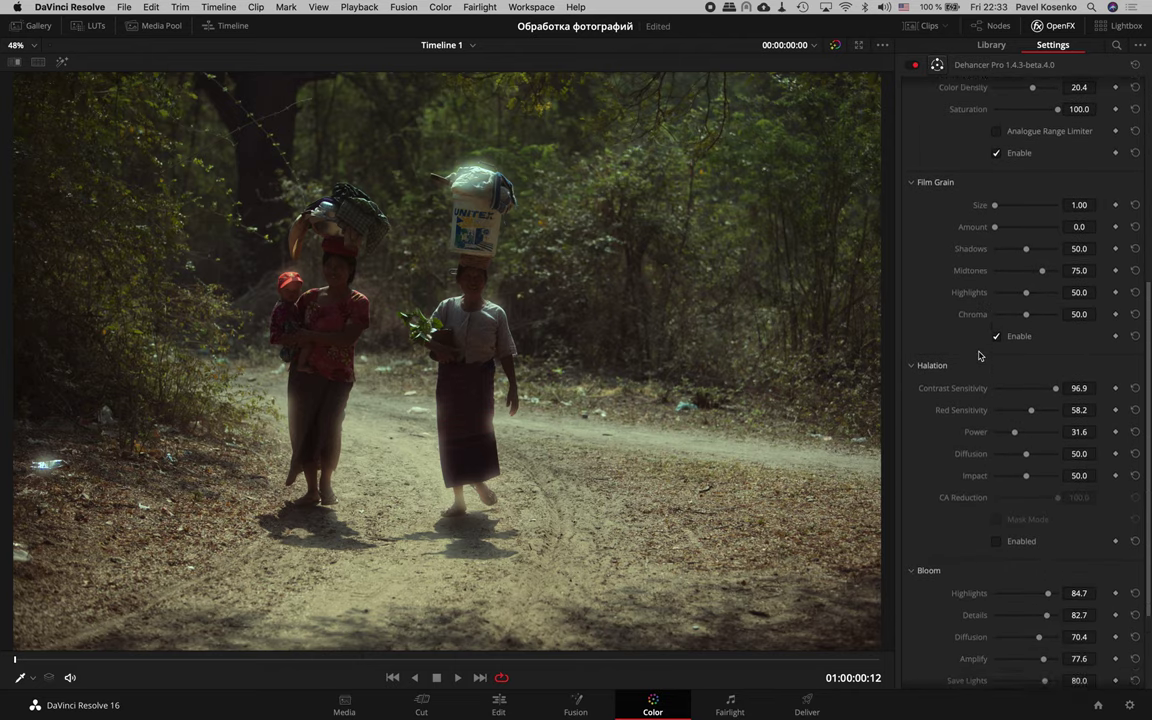
pyautogui.scroll(-4, 979, 355)
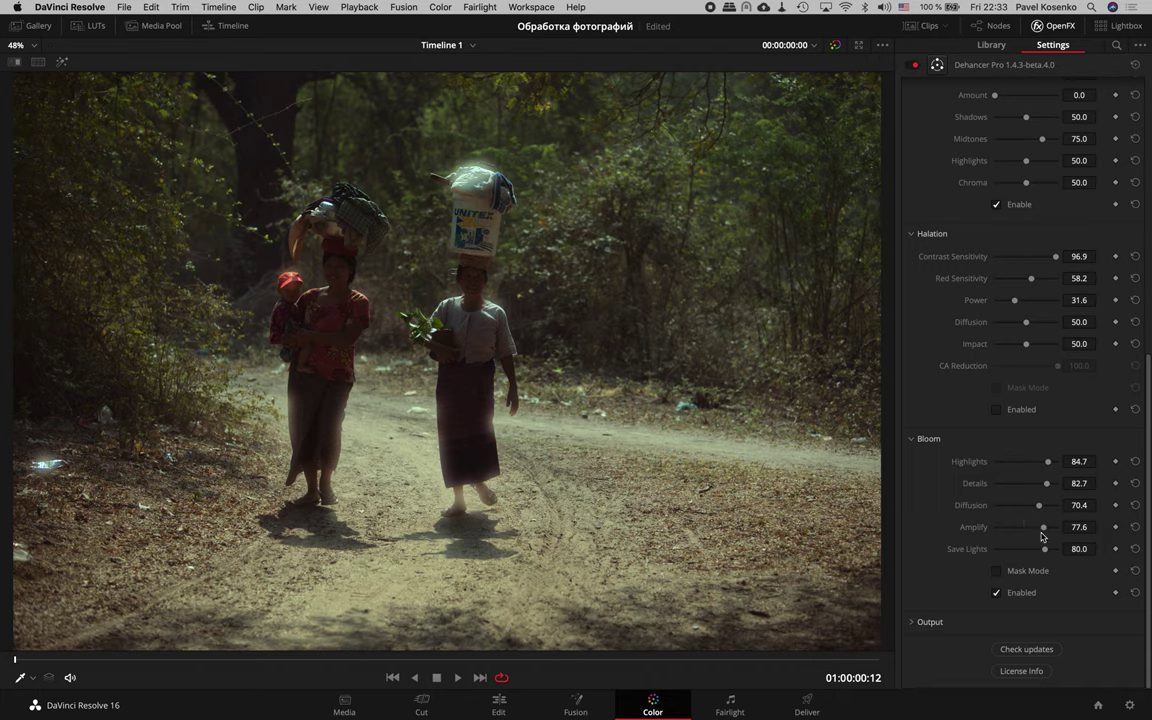
pyautogui.moveTo(1024, 529); pyautogui.dragTo(1013, 533)
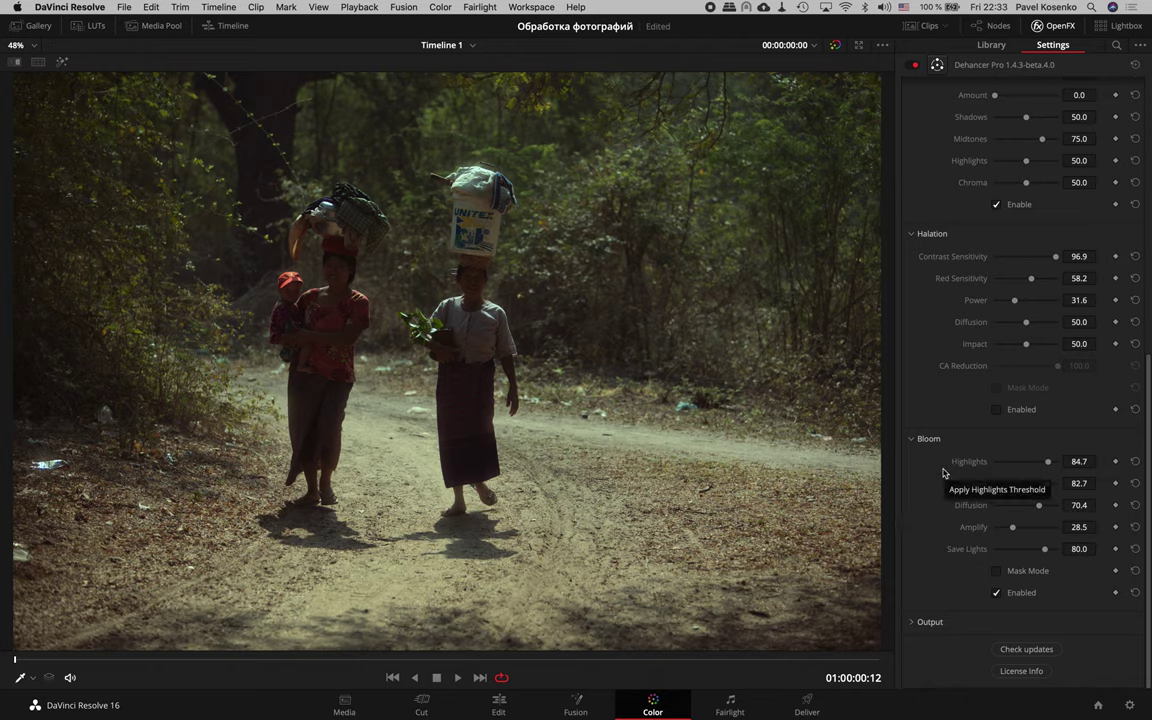
# Raise Print tonal contrast to 19.4 with exposure 0.429, then restore the Color page layout.
pyautogui.scroll(1, 943, 473)
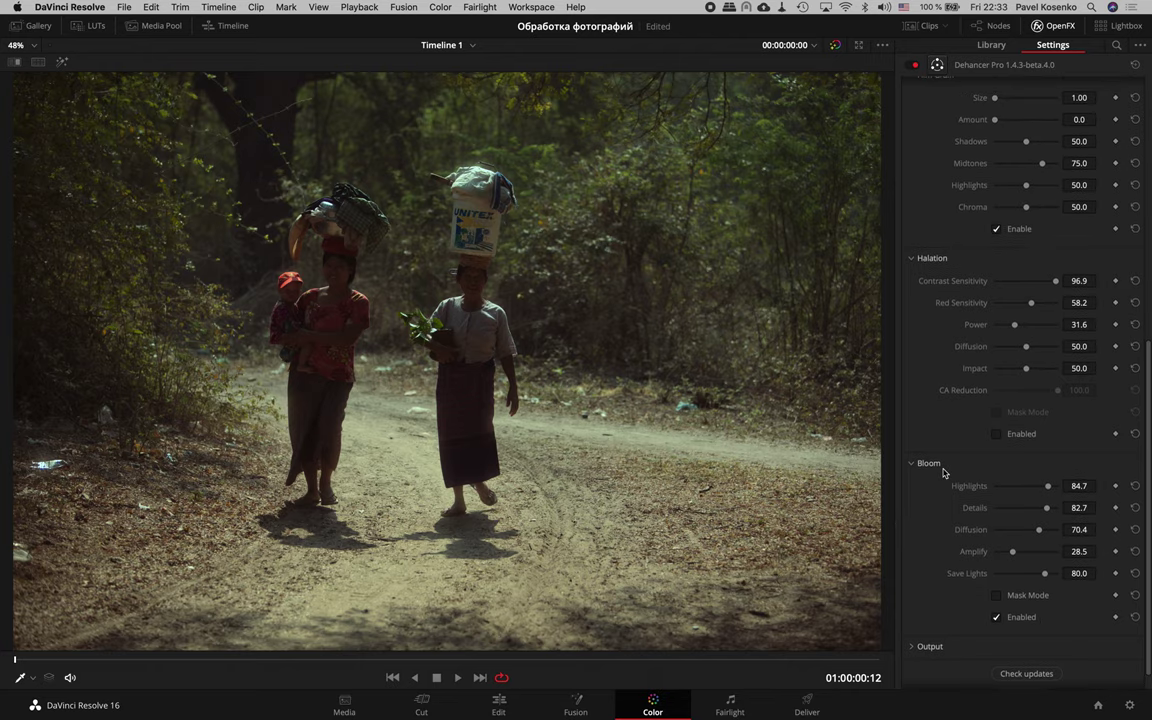
pyautogui.scroll(4, 943, 473)
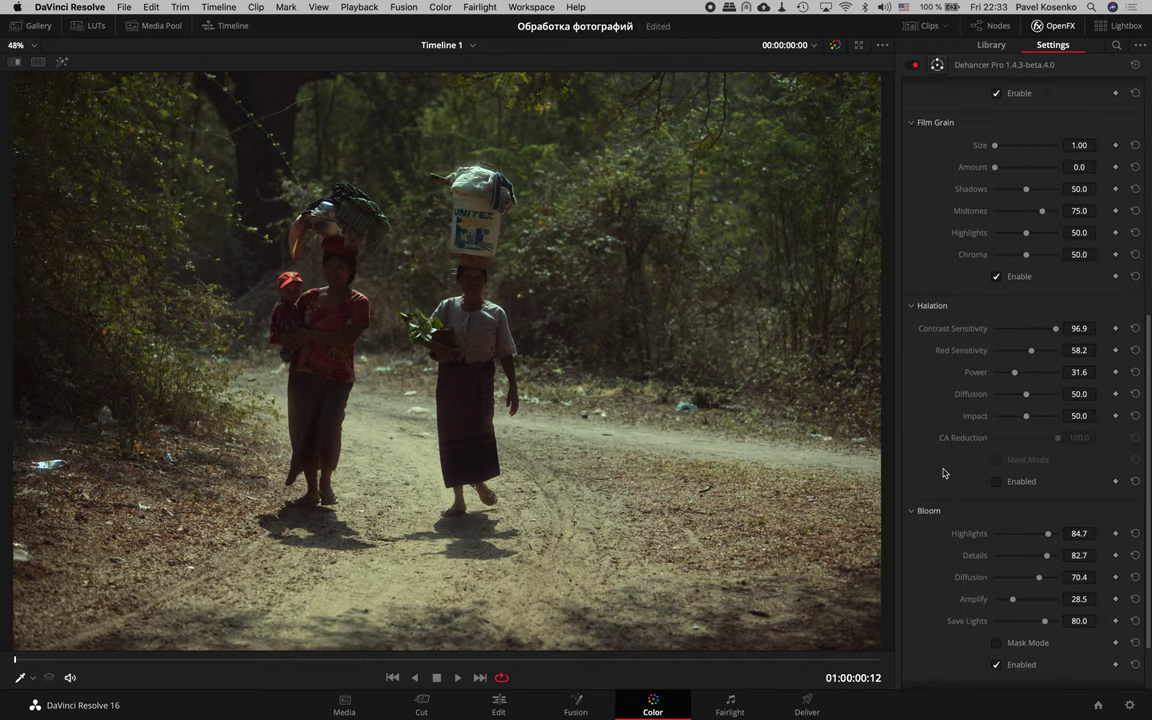
pyautogui.scroll(2, 943, 473)
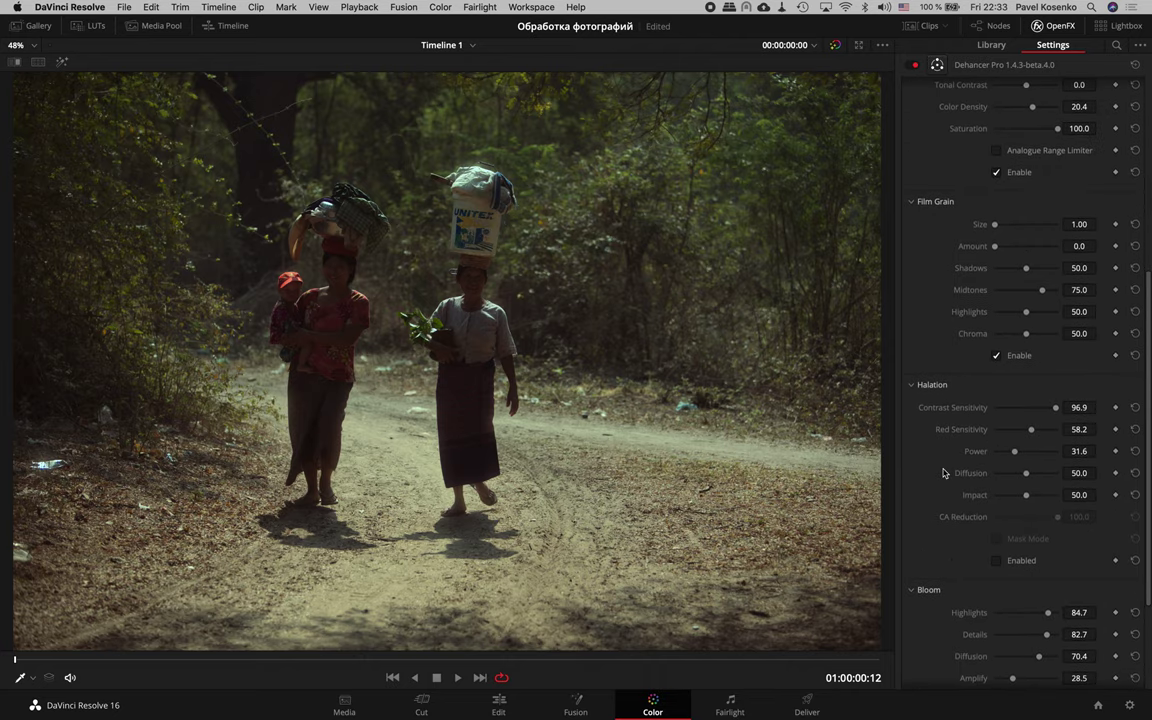
pyautogui.scroll(1, 943, 473)
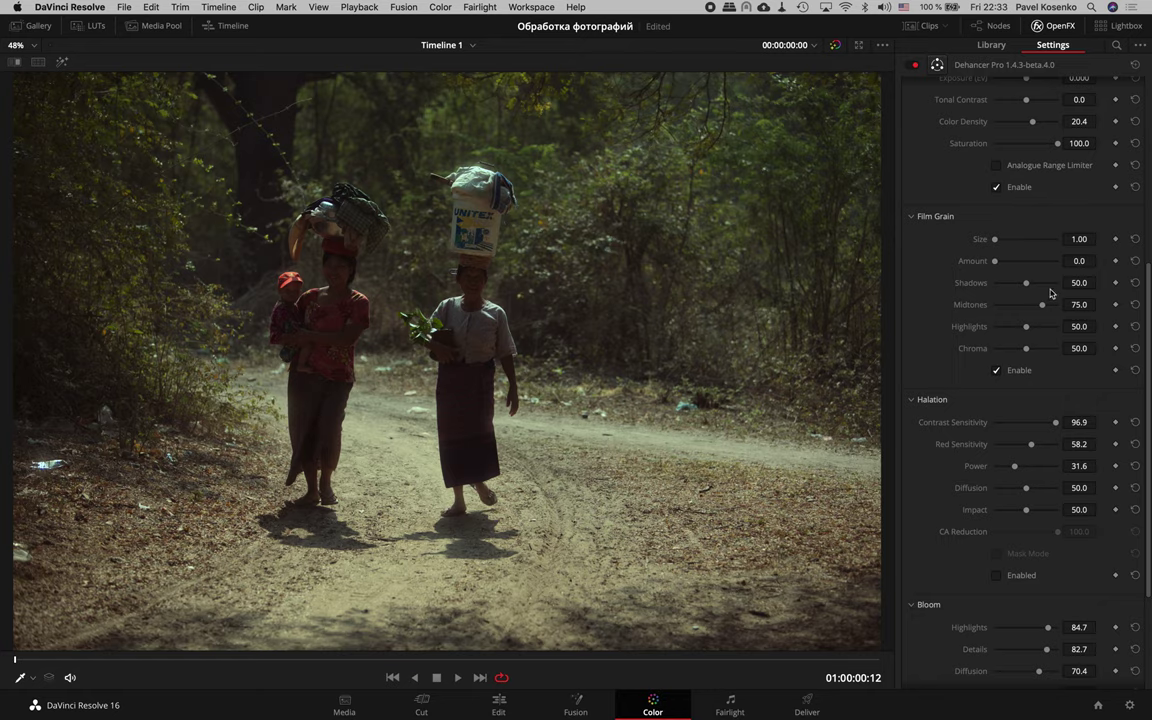
pyautogui.scroll(7, 1048, 291)
pyautogui.scroll(3, 1045, 292)
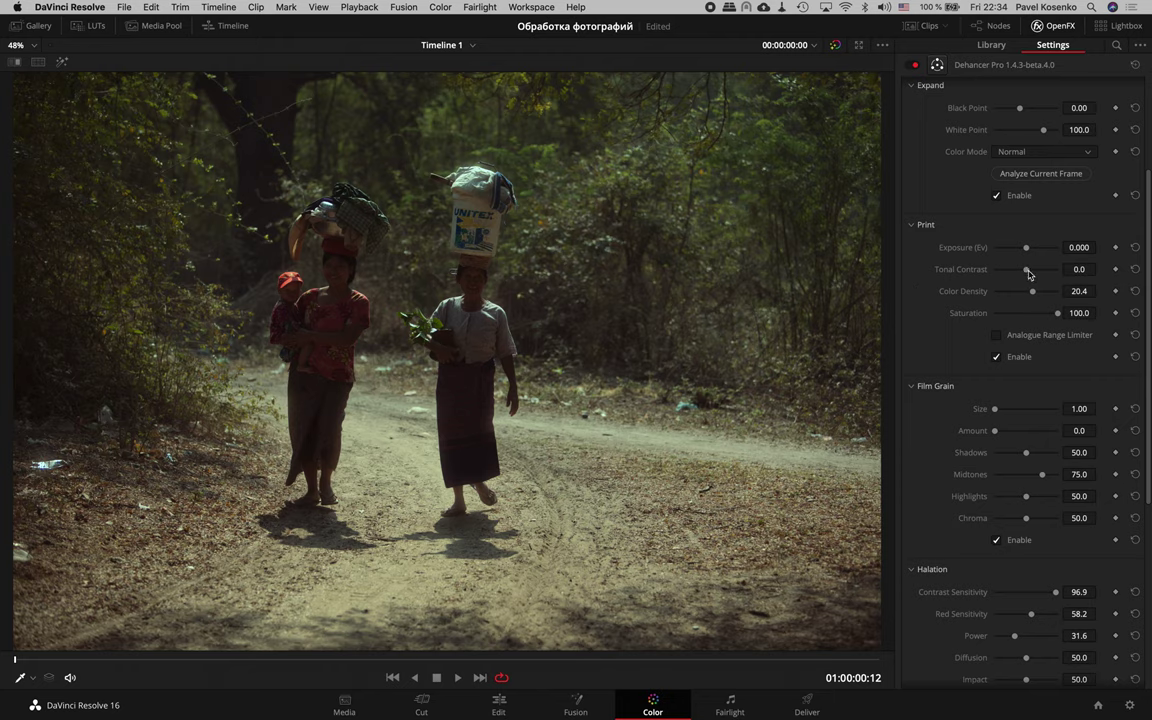
pyautogui.moveTo(1027, 270); pyautogui.dragTo(1034, 272)
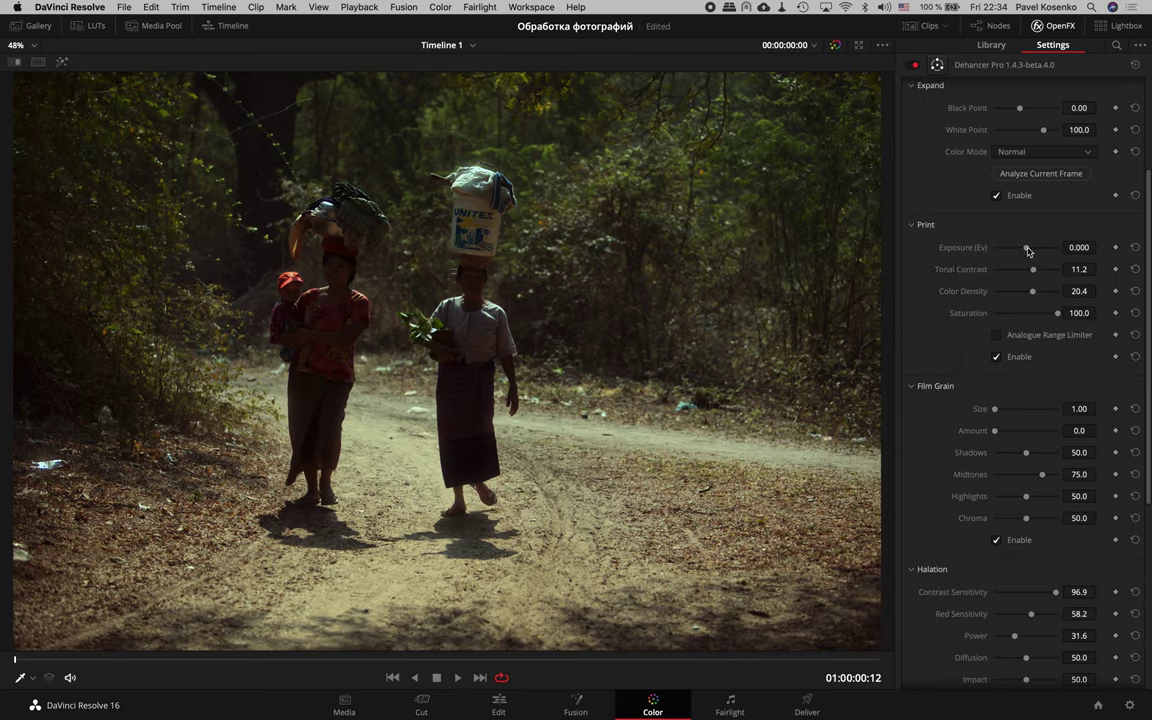
pyautogui.moveTo(1033, 269); pyautogui.dragTo(1030, 251)
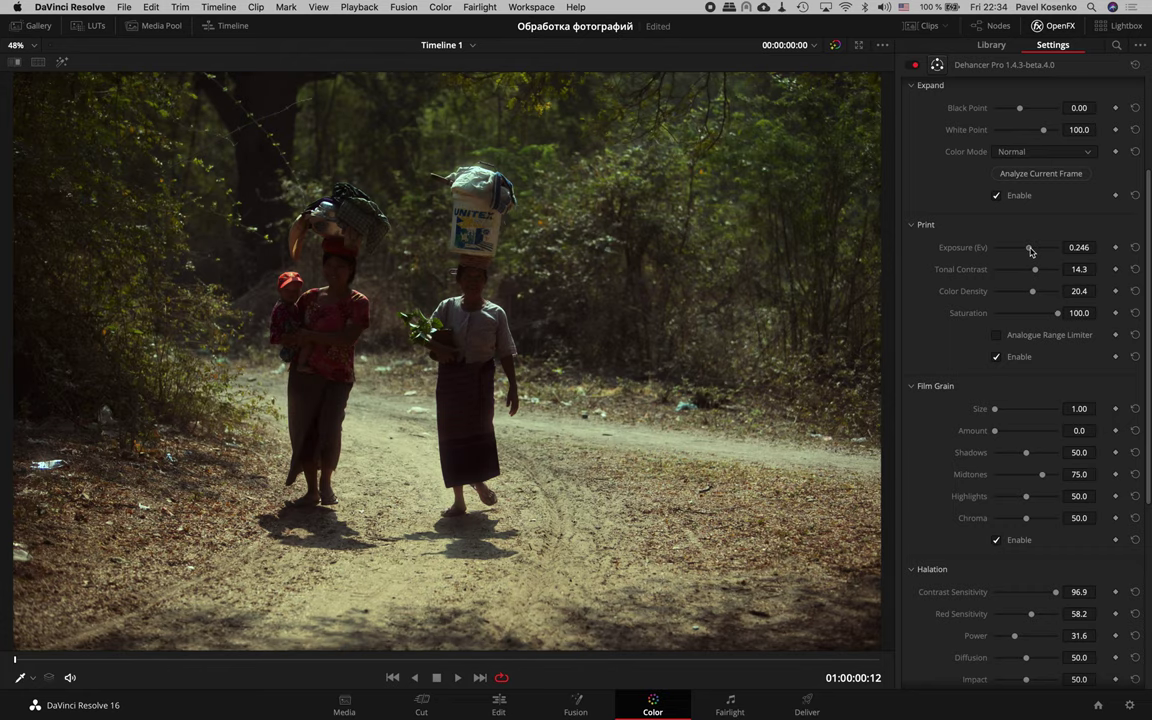
pyautogui.hotkey('alt', 'f')
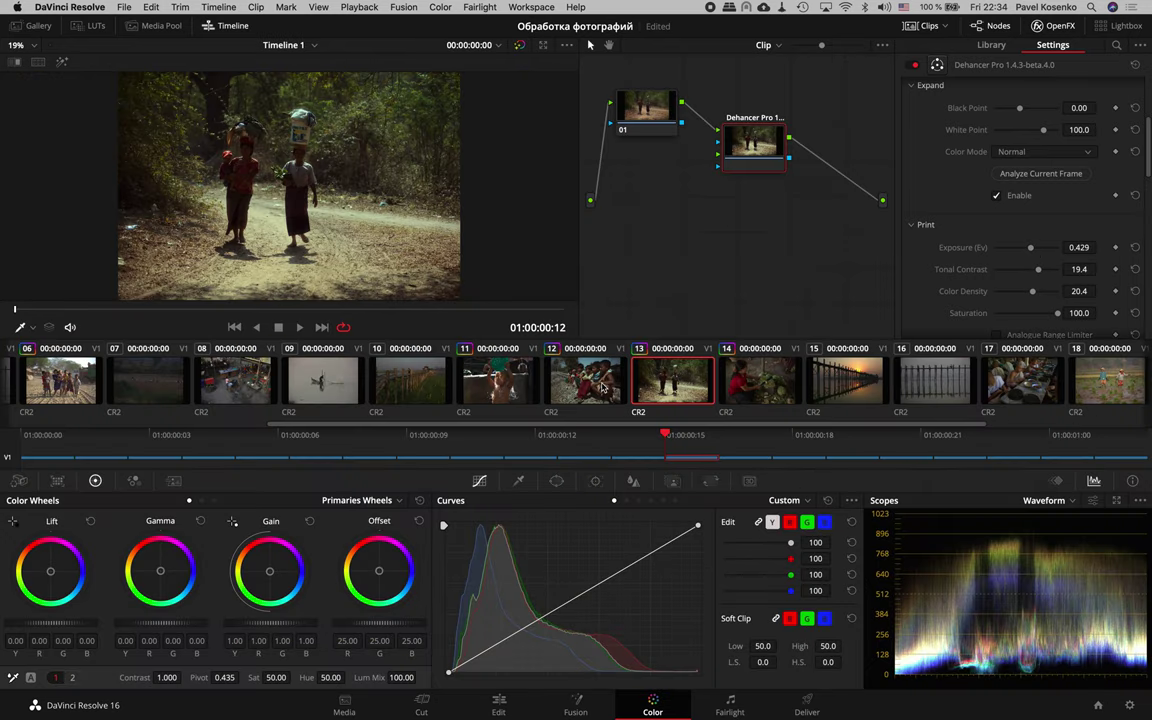
pyautogui.click(604, 389)
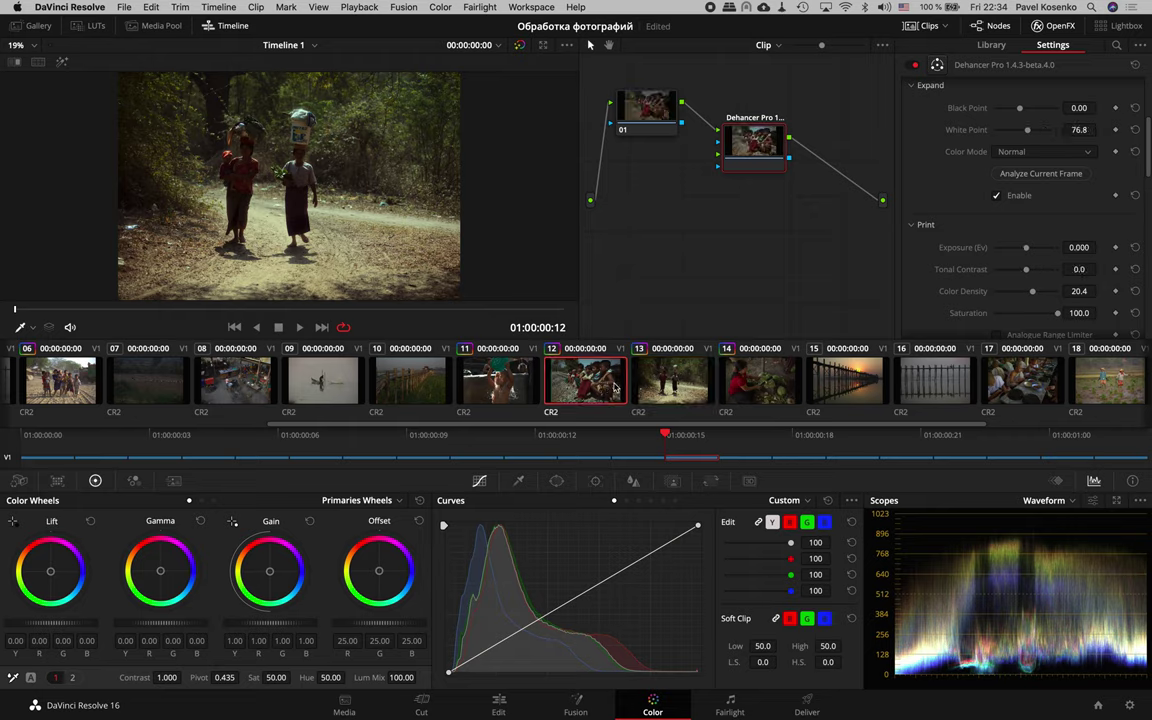
pyautogui.click(671, 390)
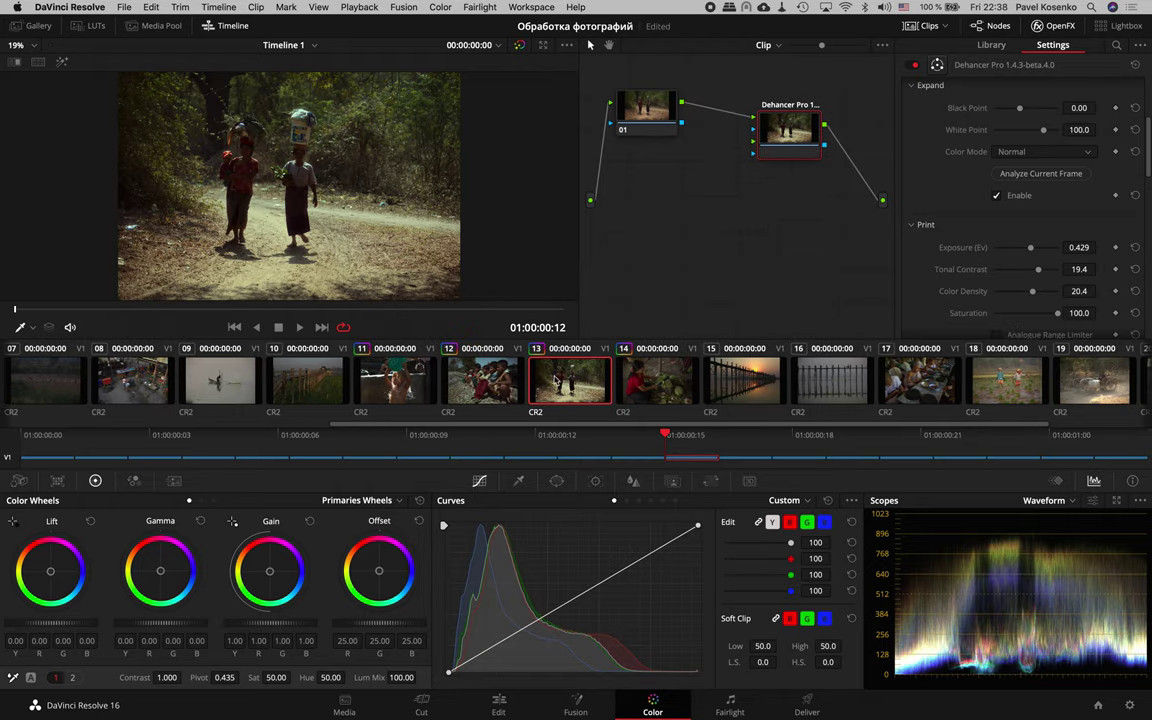
pyautogui.click(486, 350)
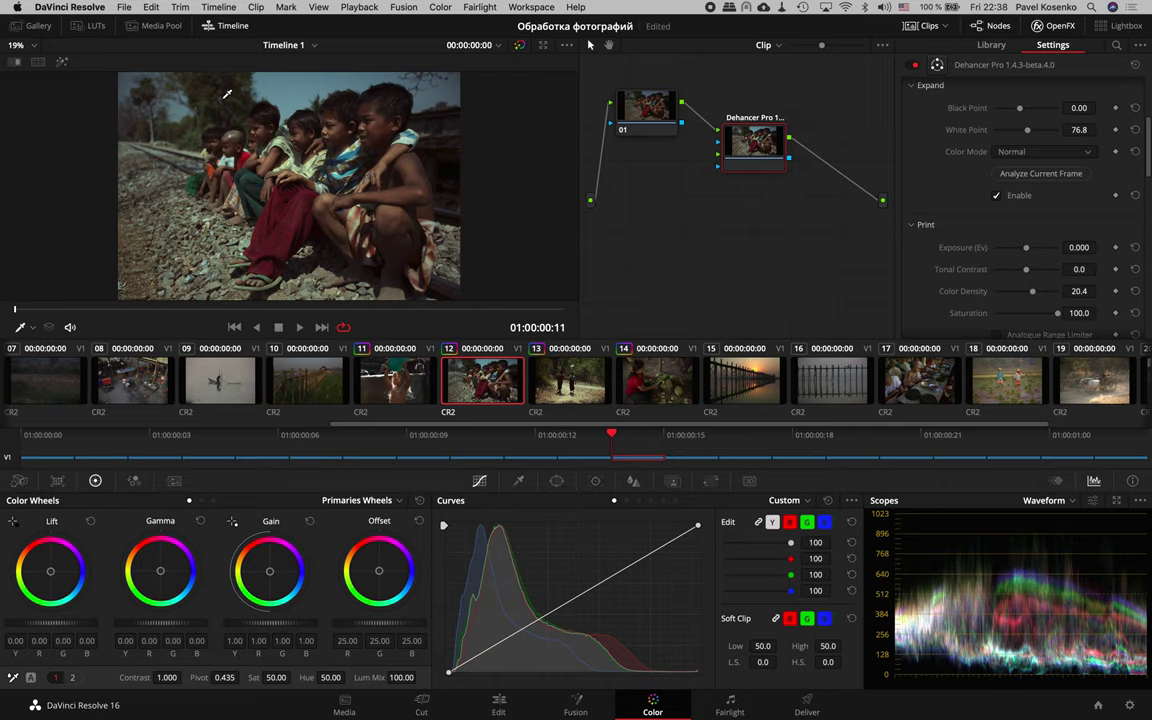
pyautogui.click(572, 392)
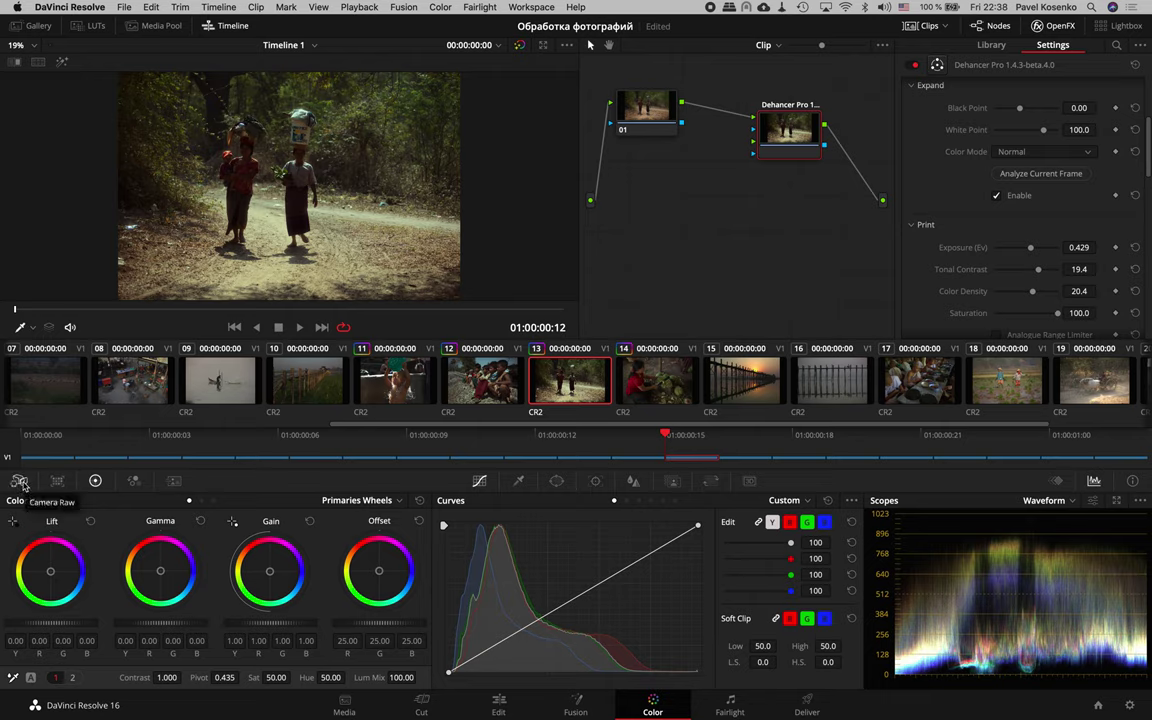
# Decode clip 13 with its own Camera Raw settings and cool Color Temp to 4372.
pyautogui.click(19, 481)
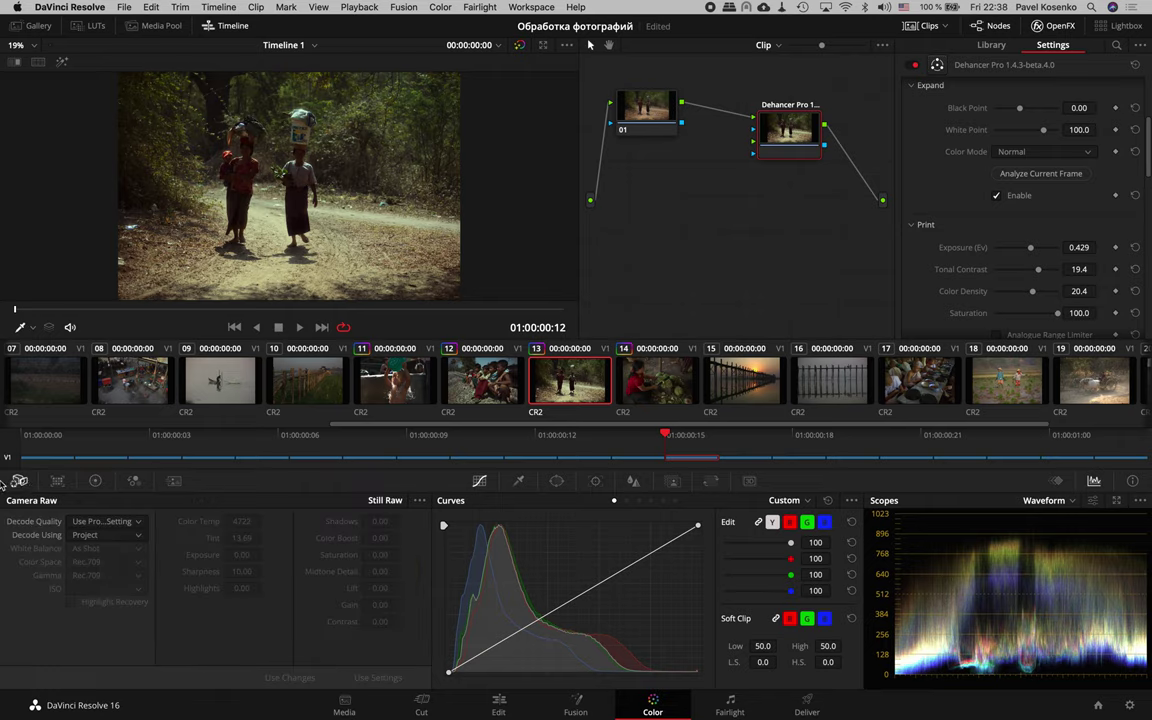
pyautogui.click(110, 535)
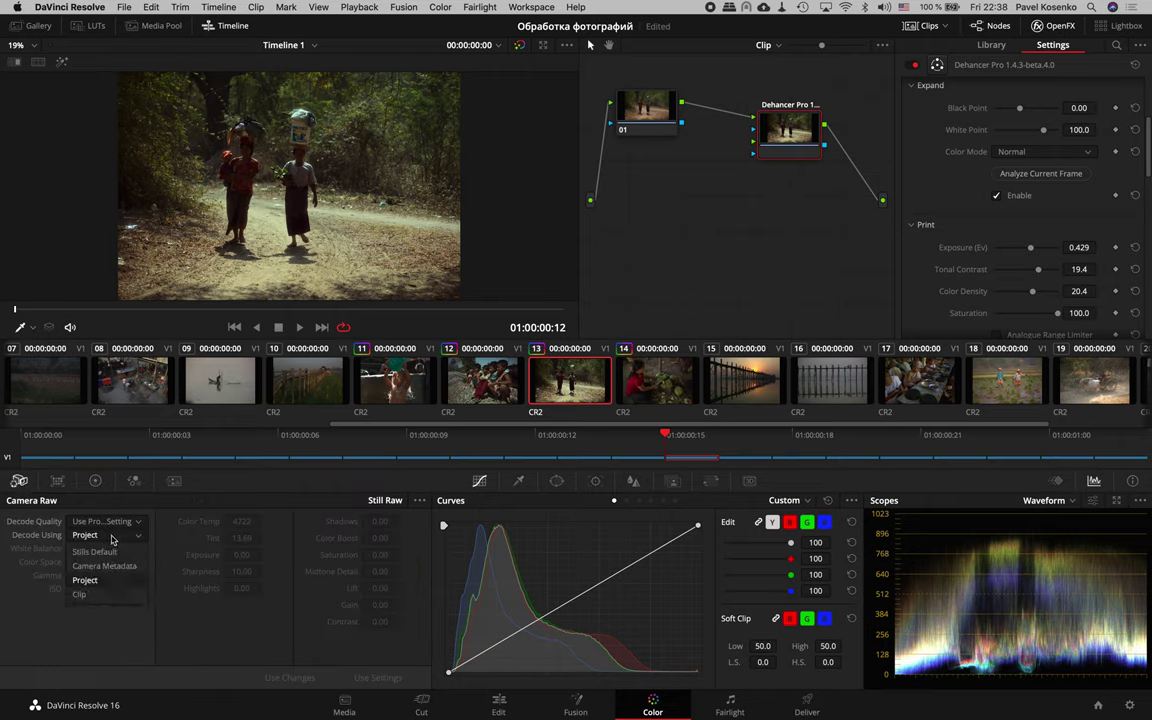
pyautogui.click(80, 594)
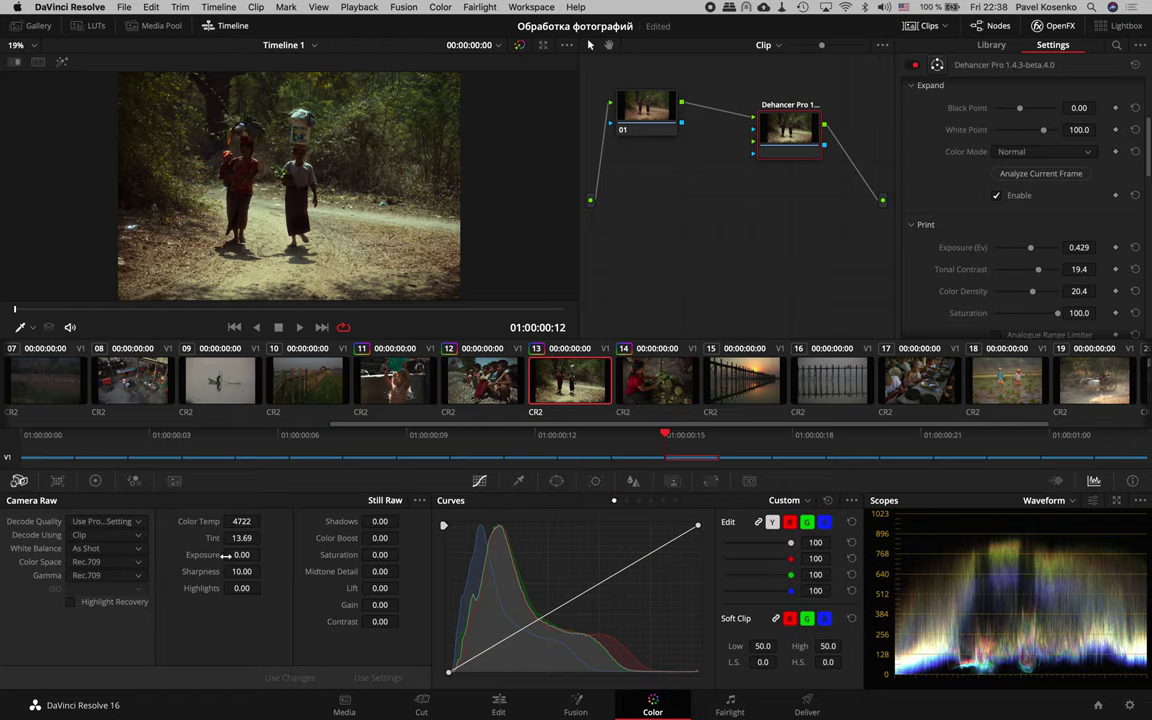
pyautogui.moveTo(242, 521)
pyautogui.mouseDown()
pyautogui.moveTo(222, 470)
pyautogui.moveTo(206, 469)
pyautogui.mouseUp()
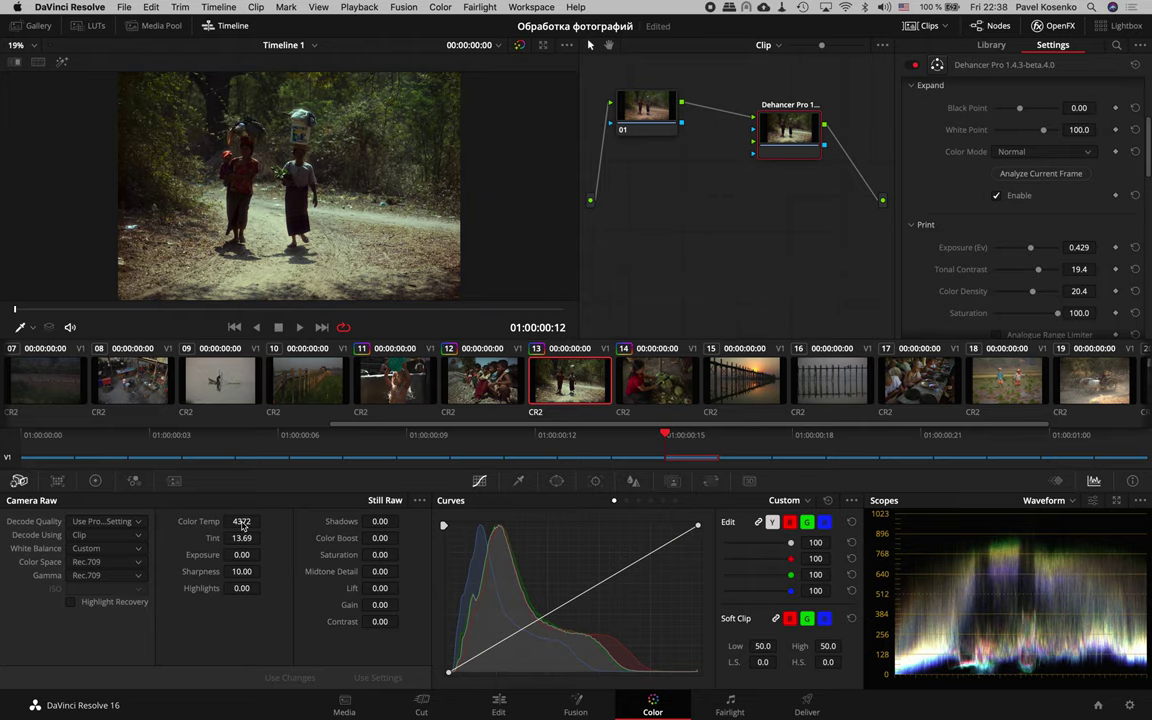
pyautogui.hotkey('alt', 'f')
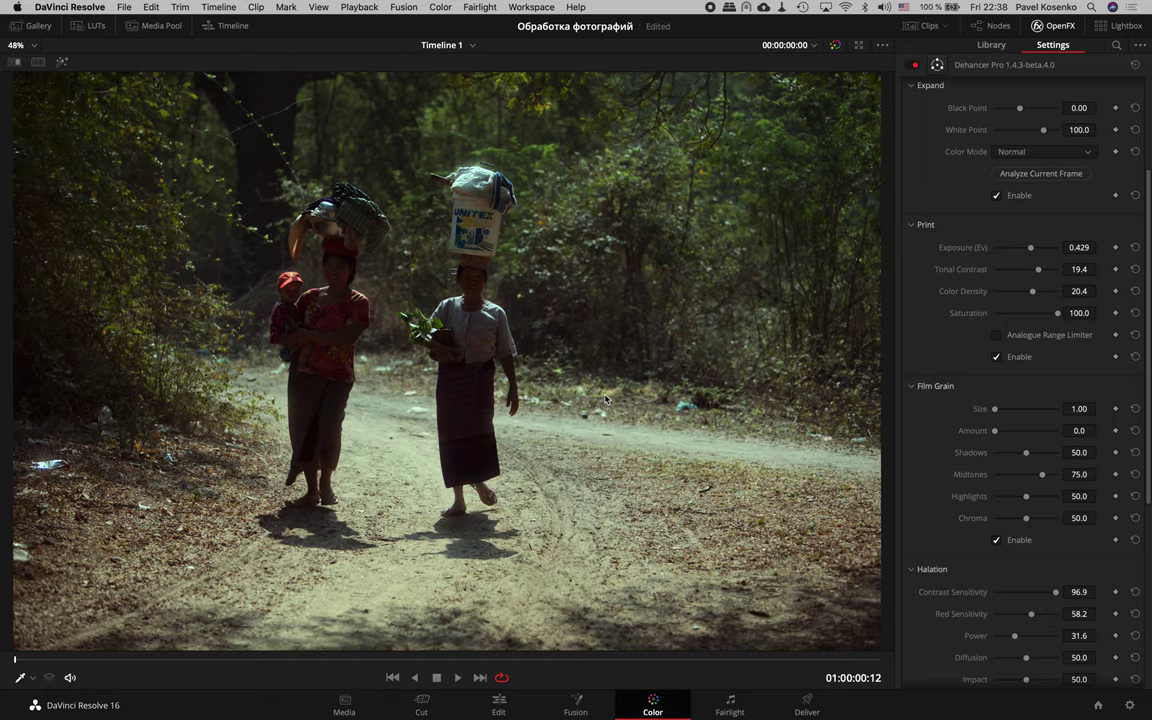
pyautogui.hotkey('alt', 'f')
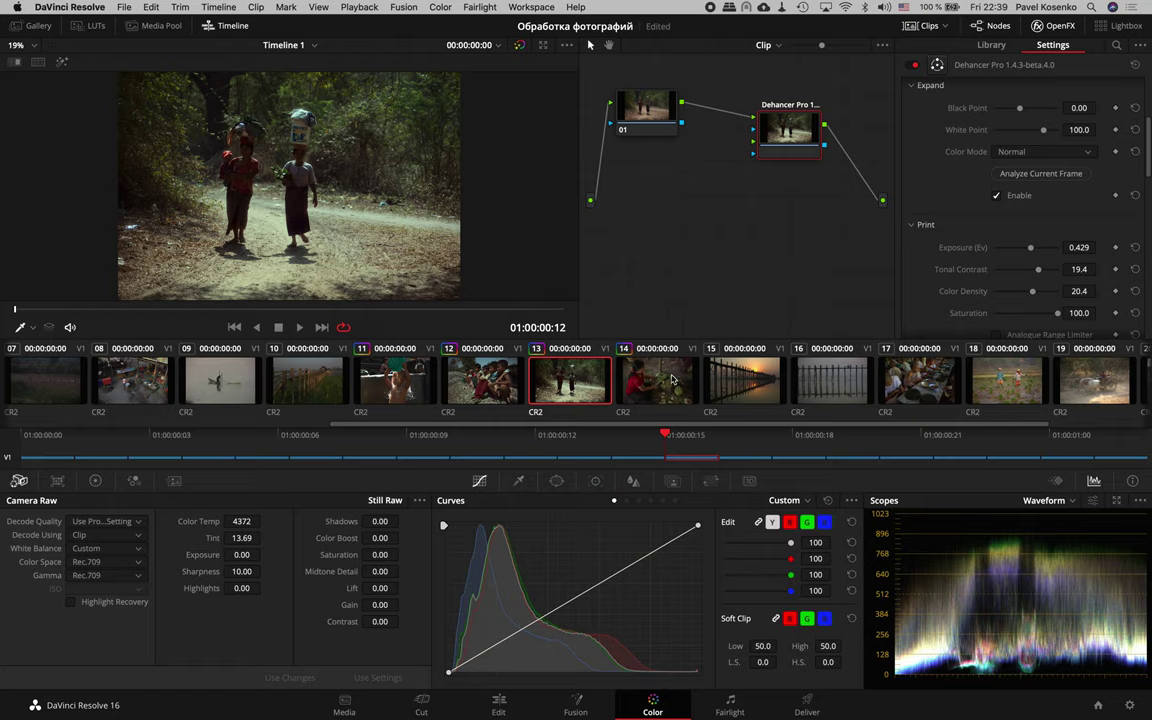
# Compare clip 13 against the children and coconut-cutting photos, ending back on clip 13.
pyautogui.click(506, 388)
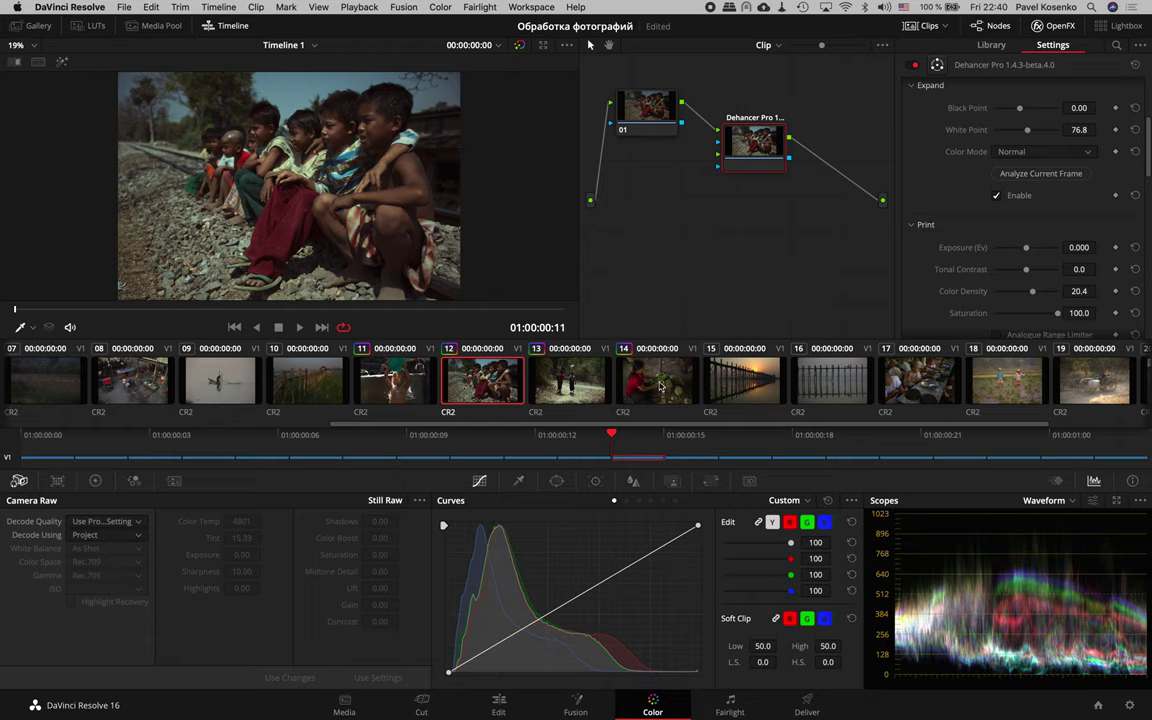
pyautogui.click(659, 385)
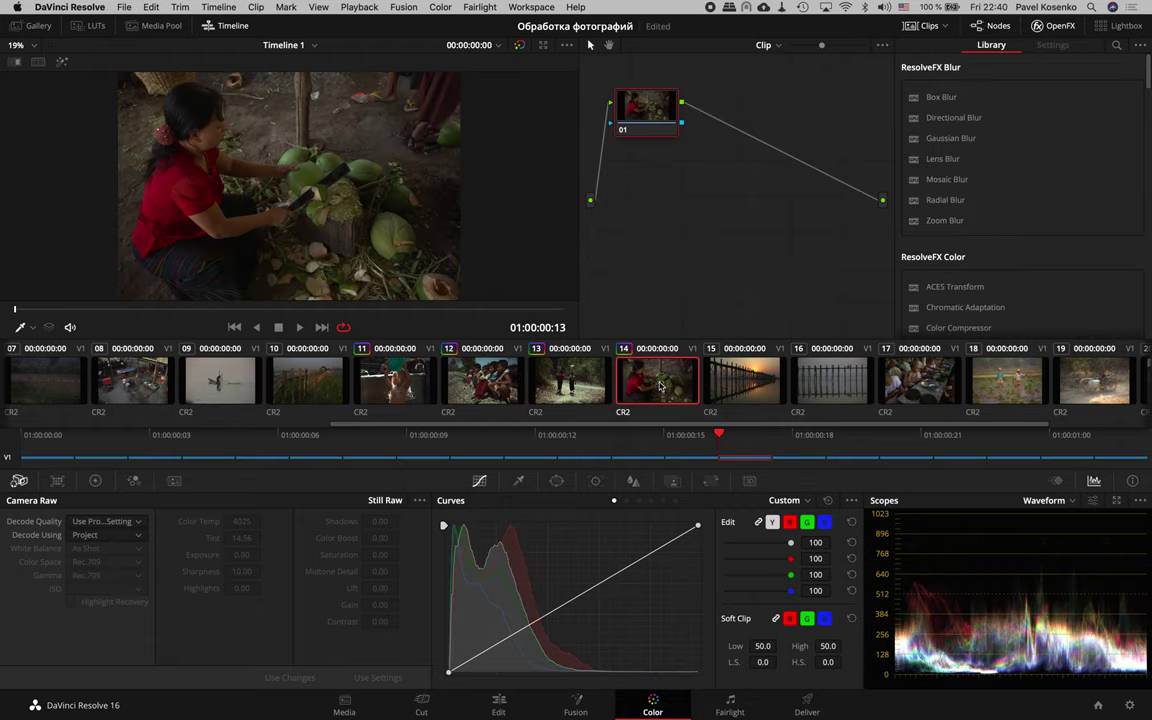
pyautogui.click(583, 380)
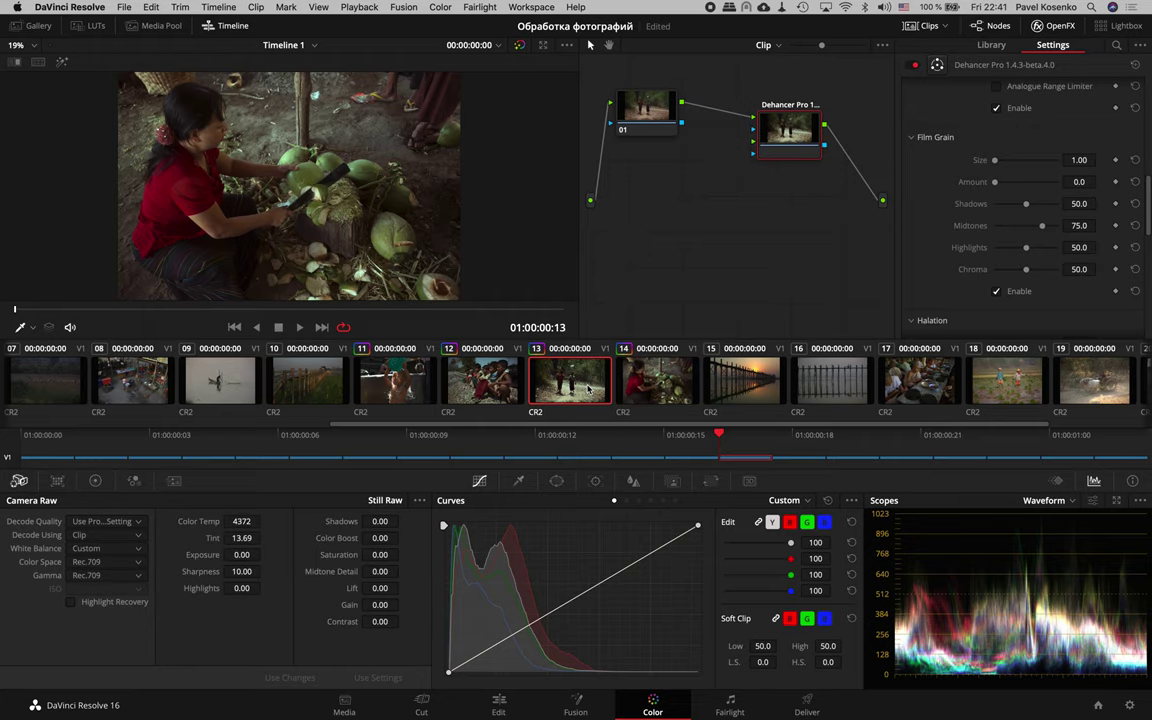
pyautogui.click(521, 388)
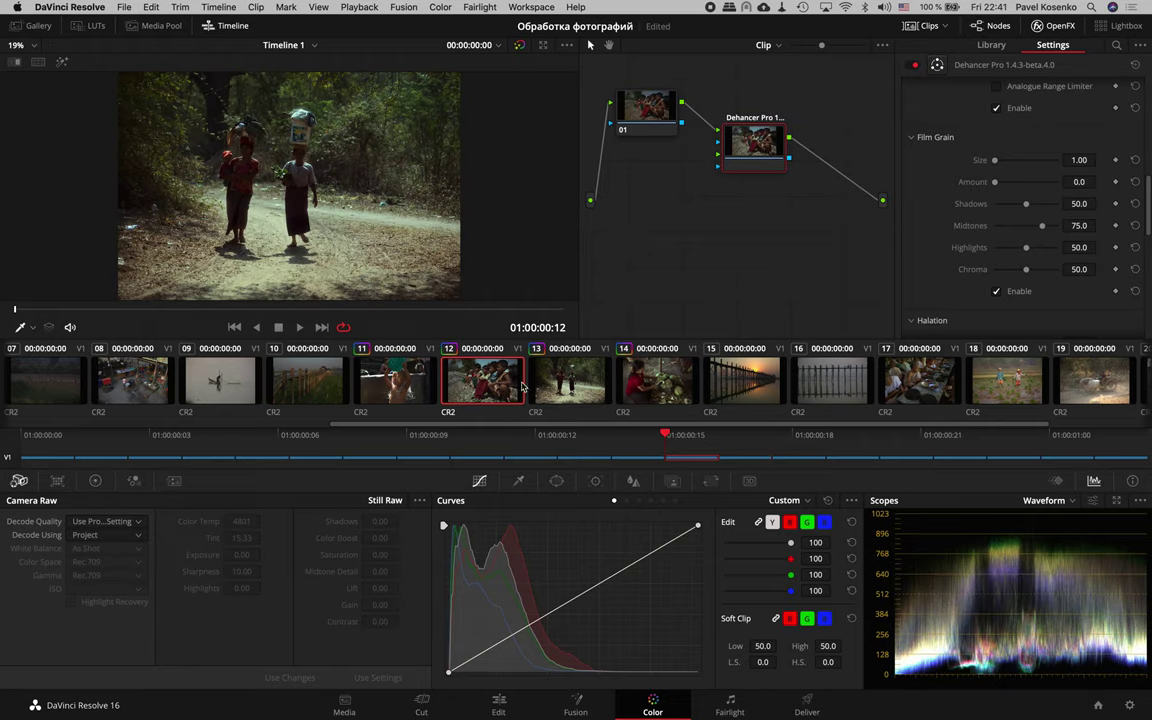
pyautogui.click(581, 388)
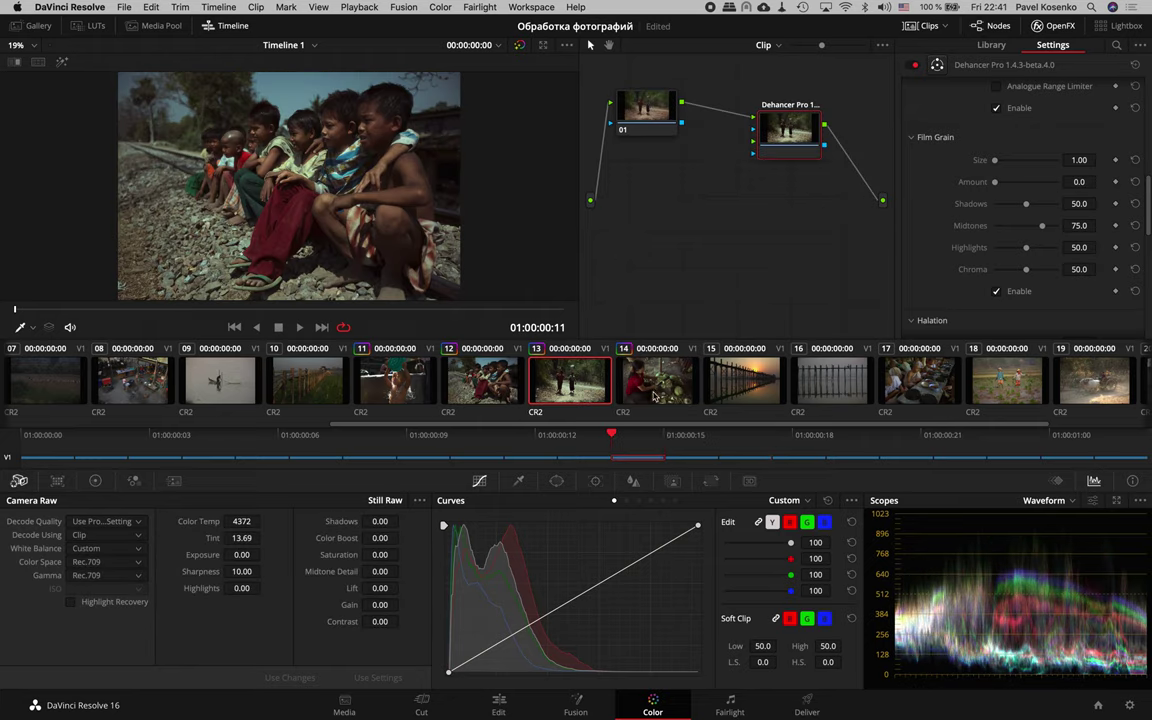
pyautogui.click(669, 396)
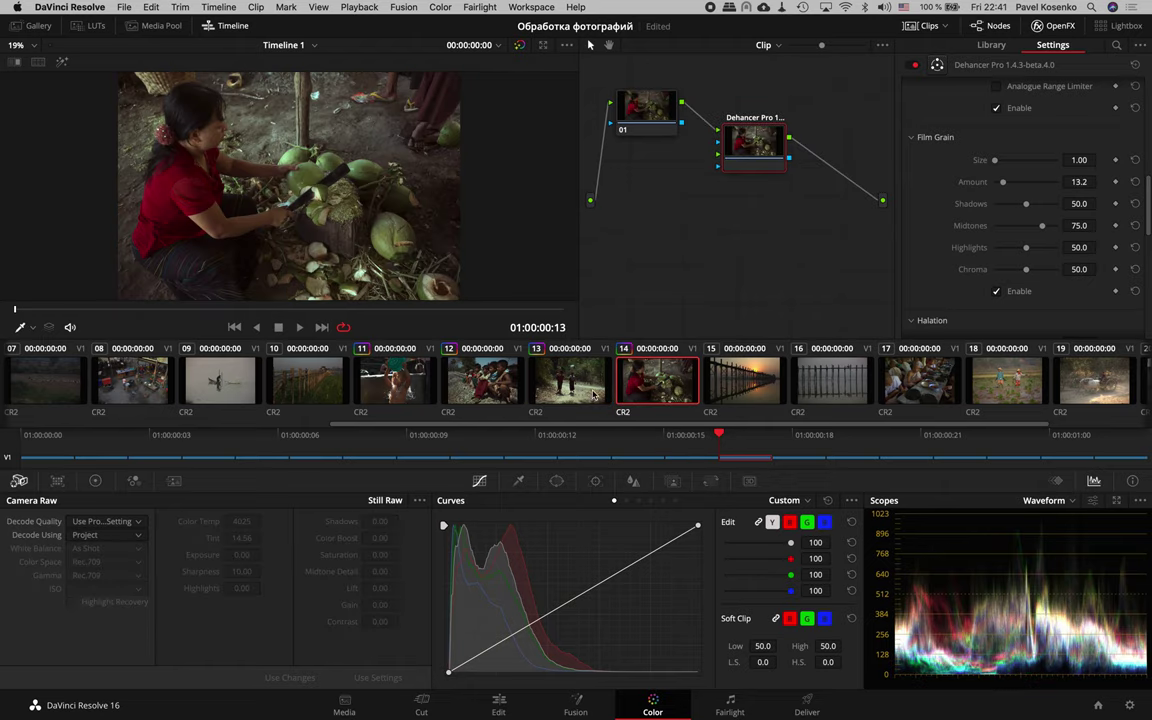
pyautogui.press('Up')
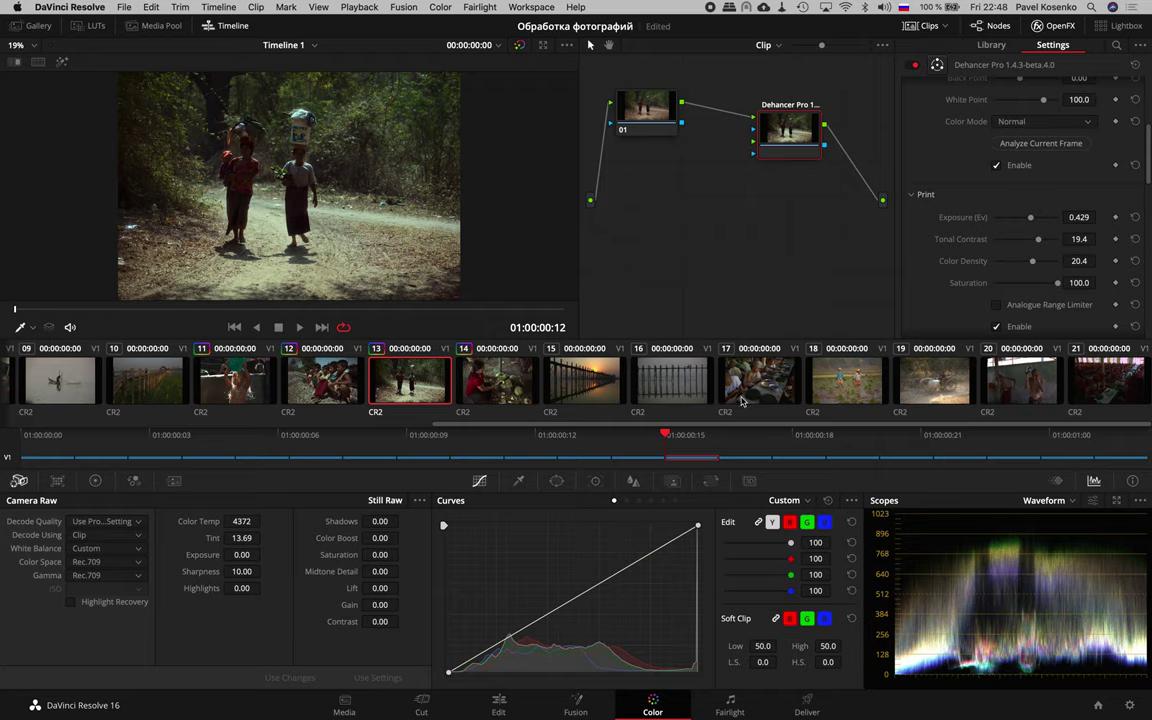
pyautogui.click(1023, 386)
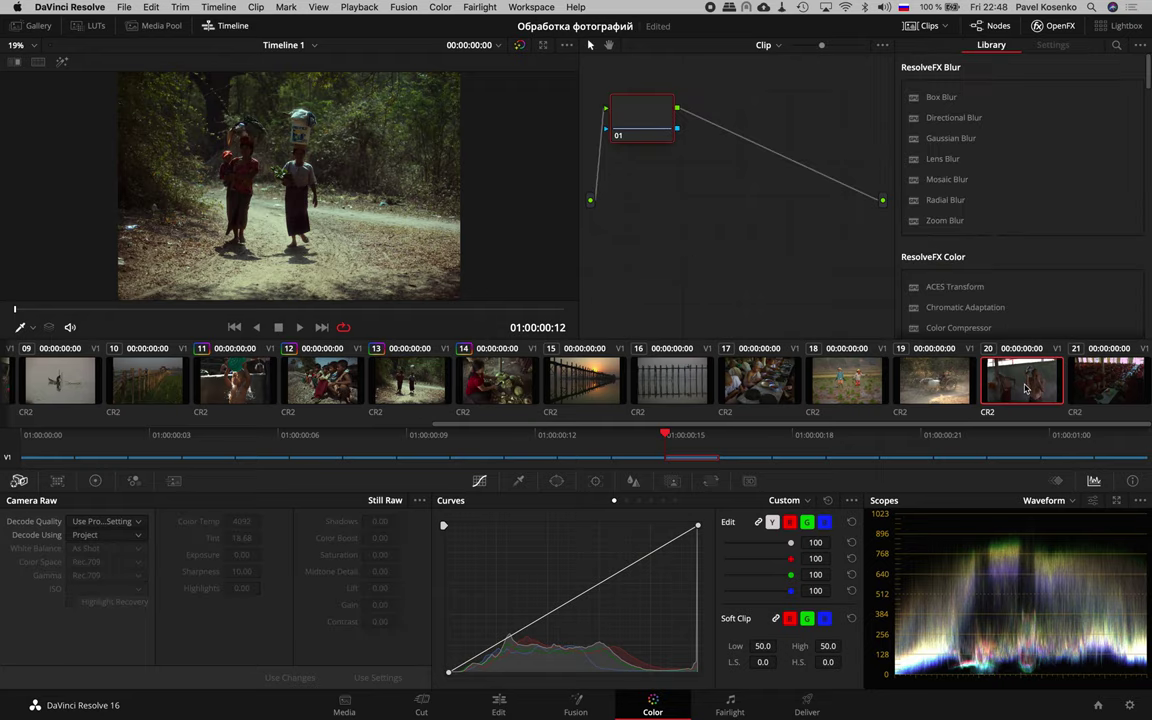
pyautogui.hotkey('alt', 'f')
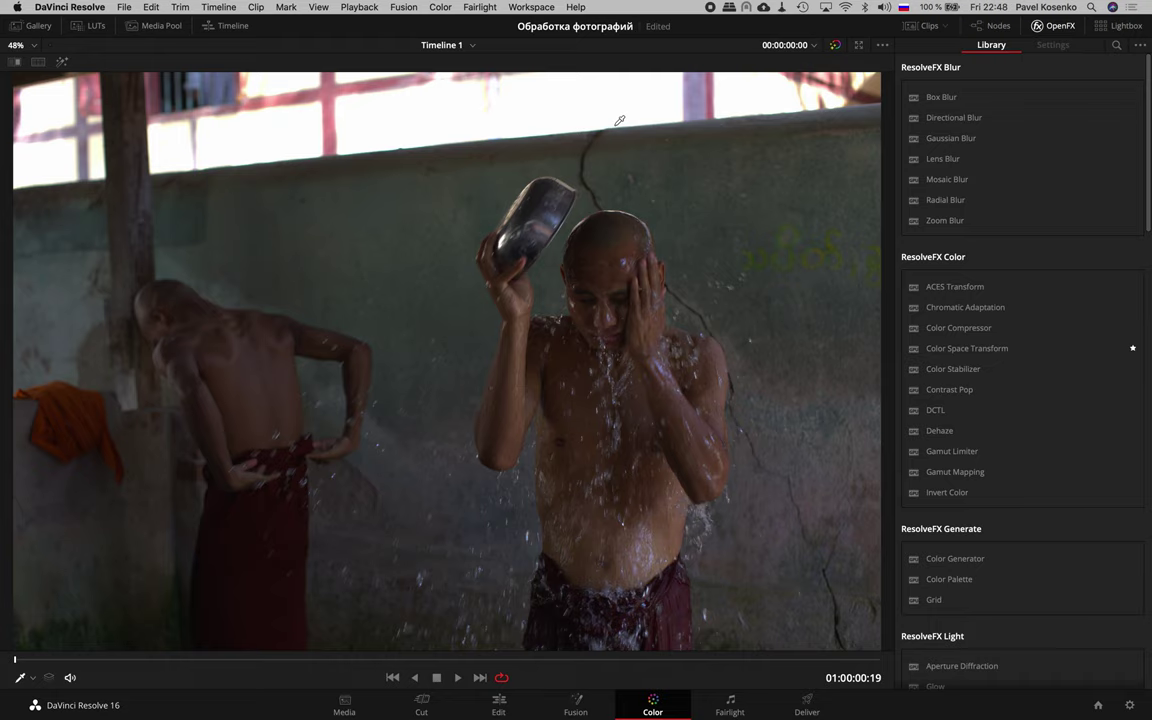
pyautogui.hotkey('alt', 'f')
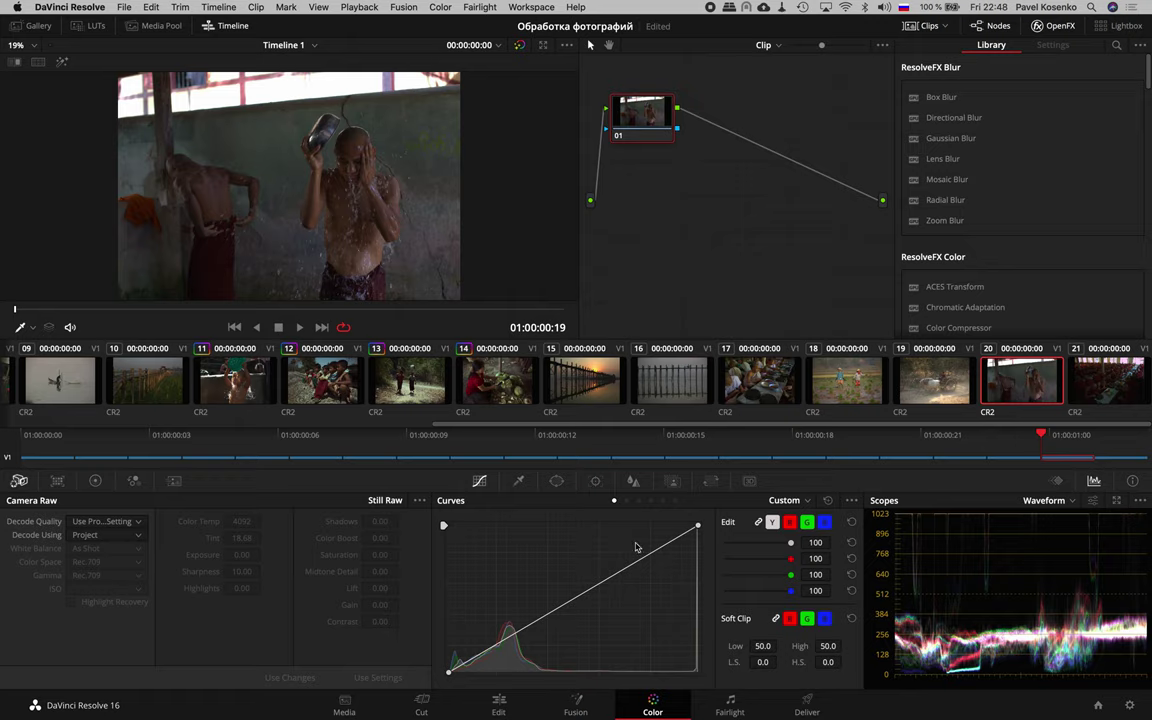
# On the Edit page, try a Pitch tilt on the monks photo and reset it.
pyautogui.click(498, 706)
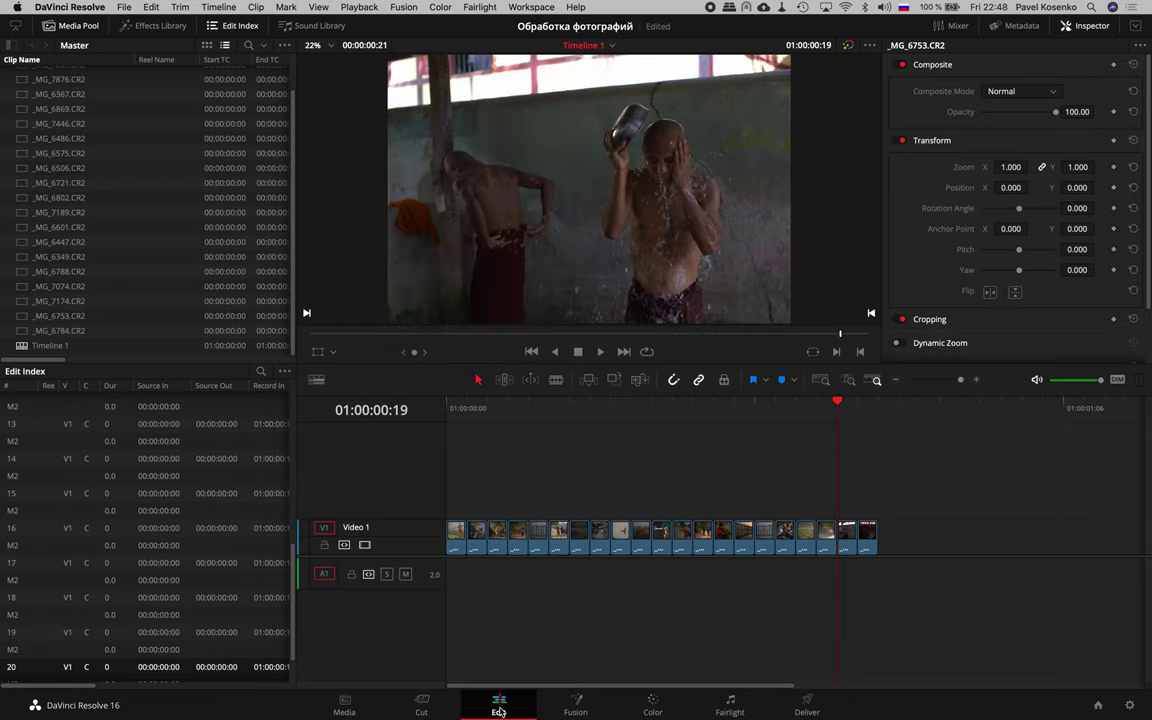
pyautogui.scroll(-2, 1025, 158)
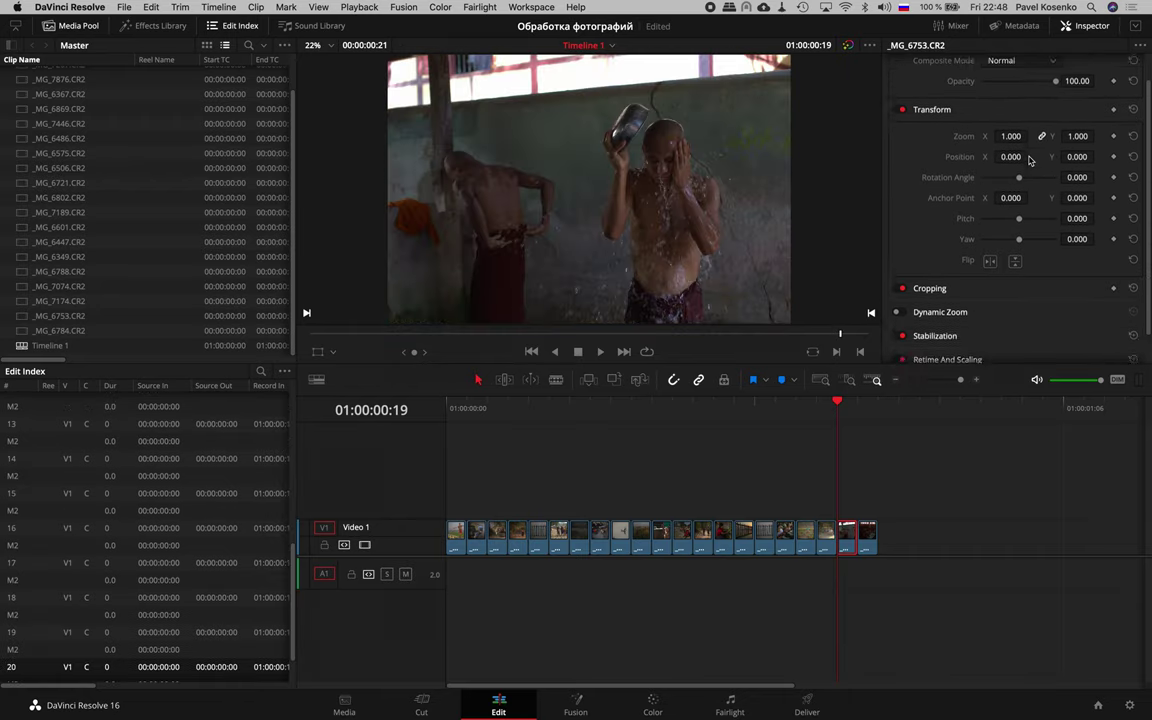
pyautogui.scroll(2, 1030, 160)
pyautogui.scroll(-2, 1030, 160)
pyautogui.scroll(2, 1028, 190)
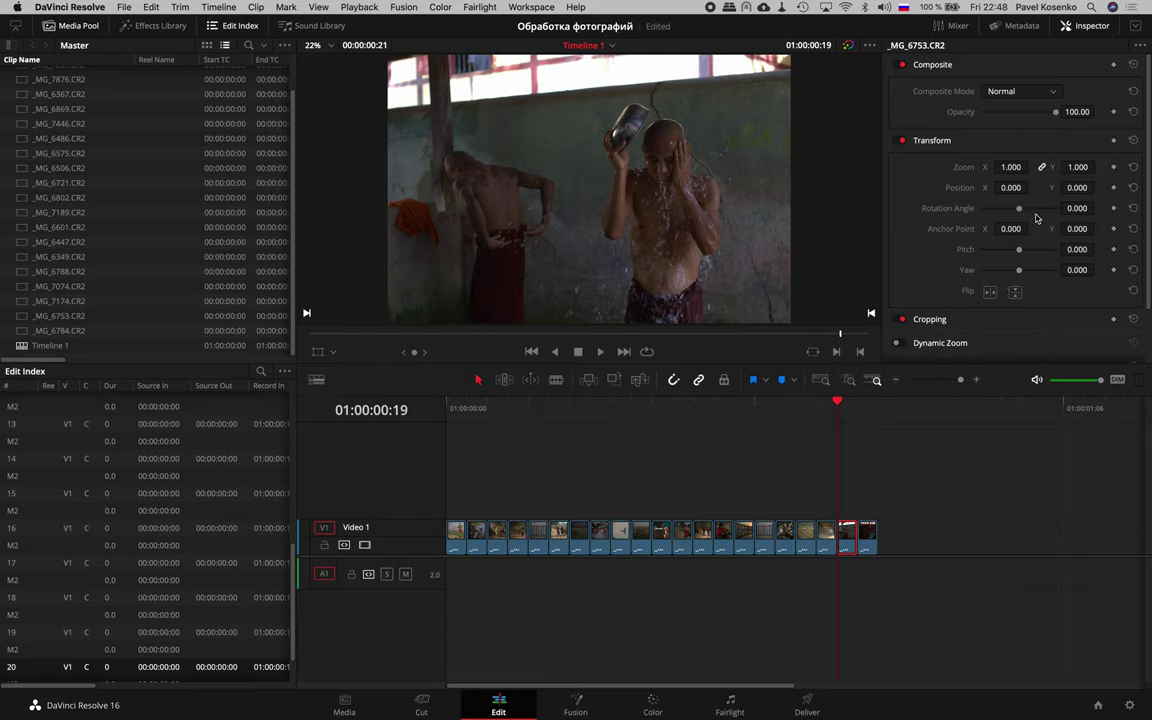
pyautogui.scroll(-1, 1012, 160)
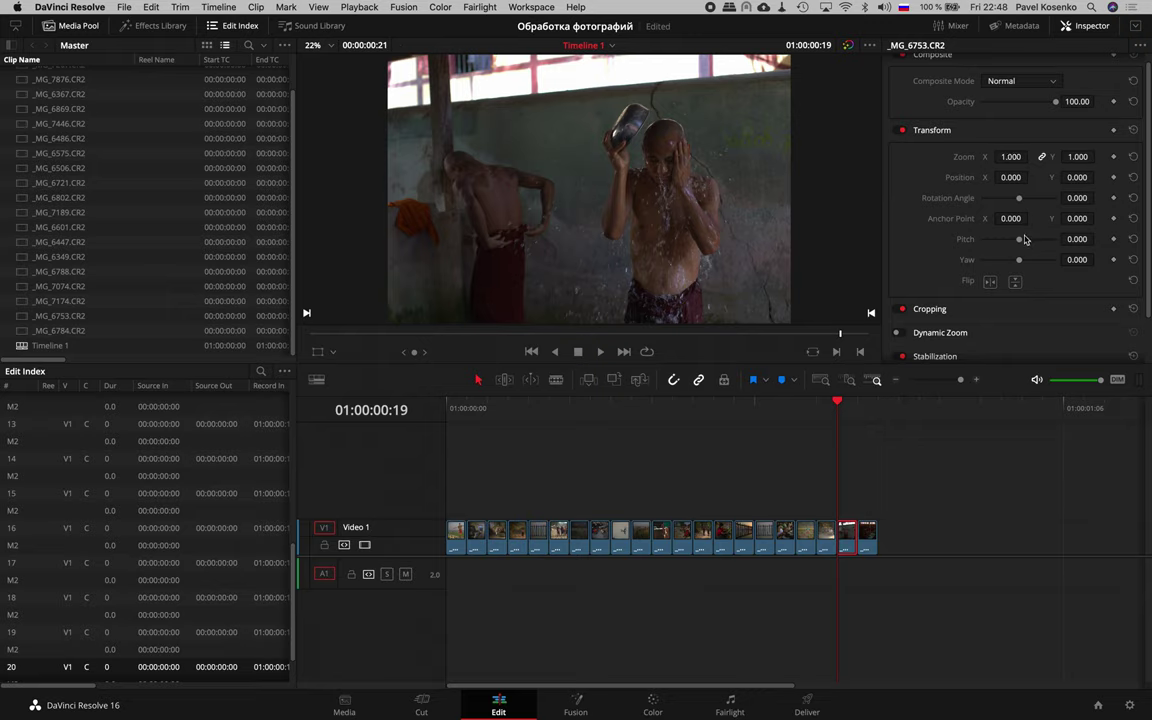
pyautogui.moveTo(1019, 240); pyautogui.dragTo(1017, 242)
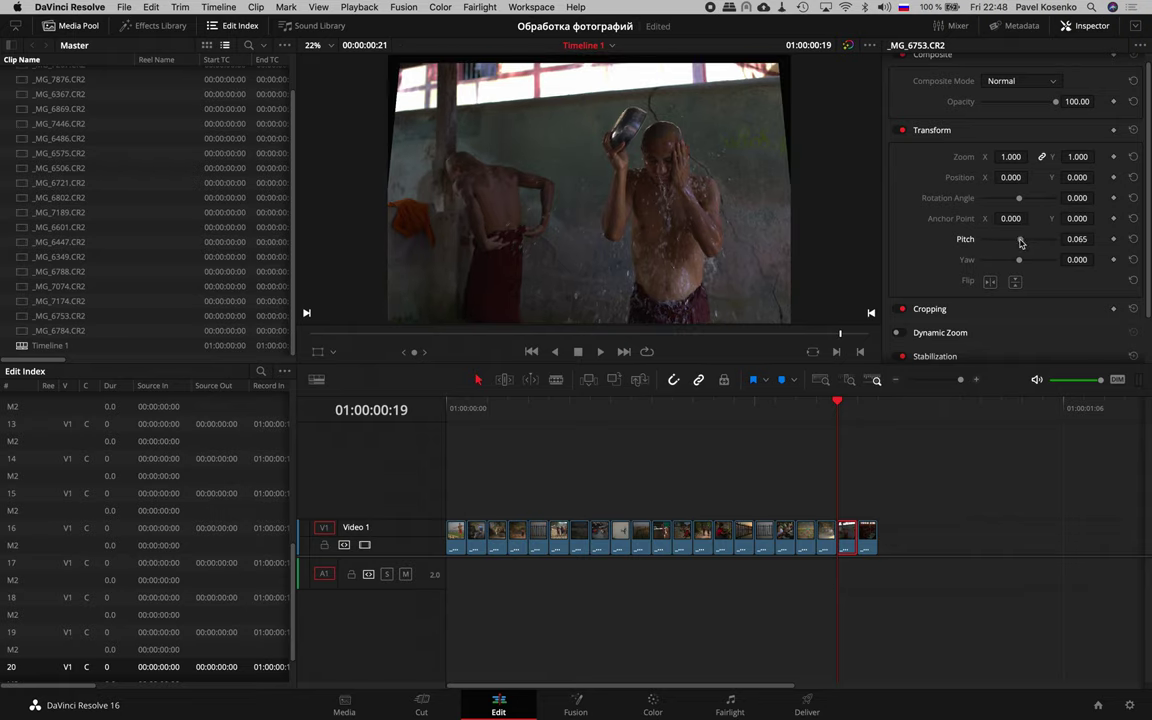
pyautogui.click(1134, 242)
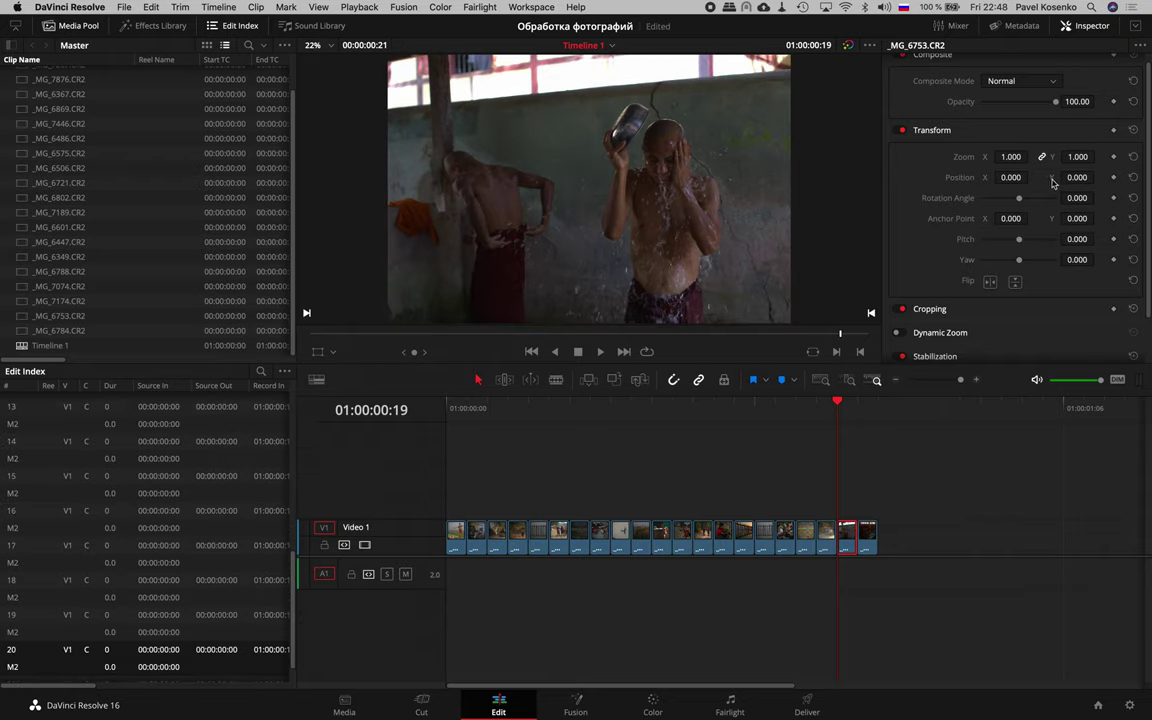
# Zoom the monks photo to about 1.23 and shift its Anchor Point Y.
pyautogui.moveTo(1012, 157); pyautogui.dragTo(1045, 156)
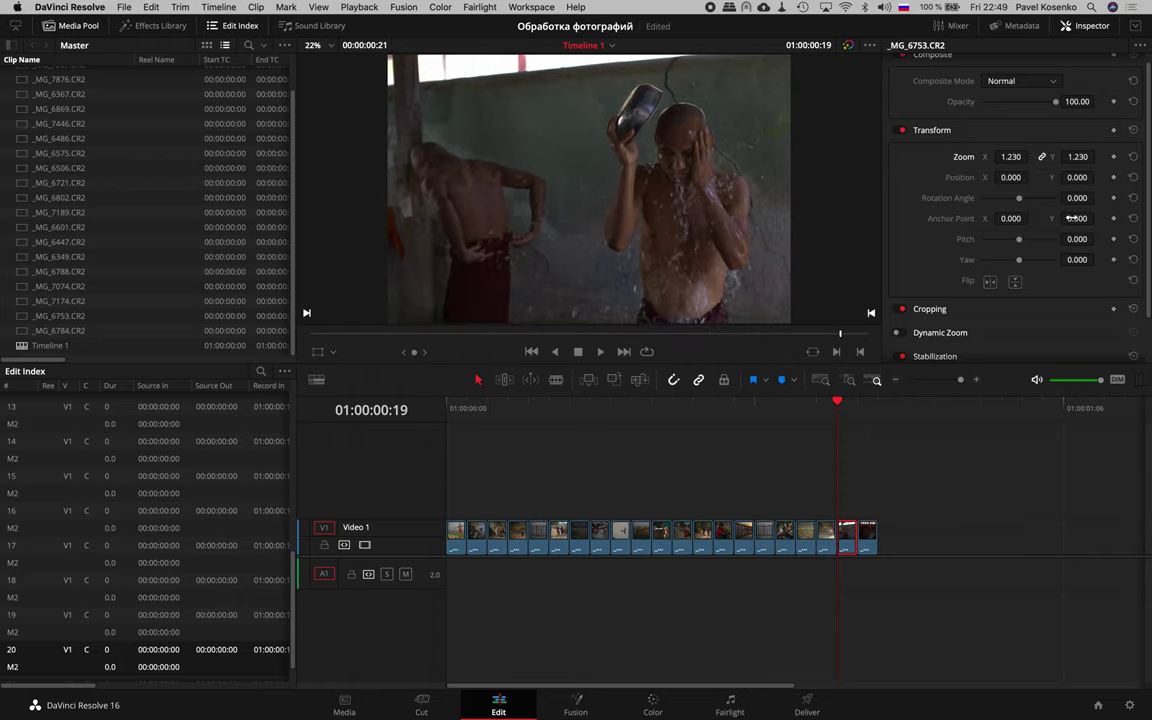
pyautogui.moveTo(1077, 218)
pyautogui.mouseDown()
pyautogui.moveTo(1098, 218)
pyautogui.moveTo(1070, 218)
pyautogui.moveTo(1080, 218)
pyautogui.mouseUp()
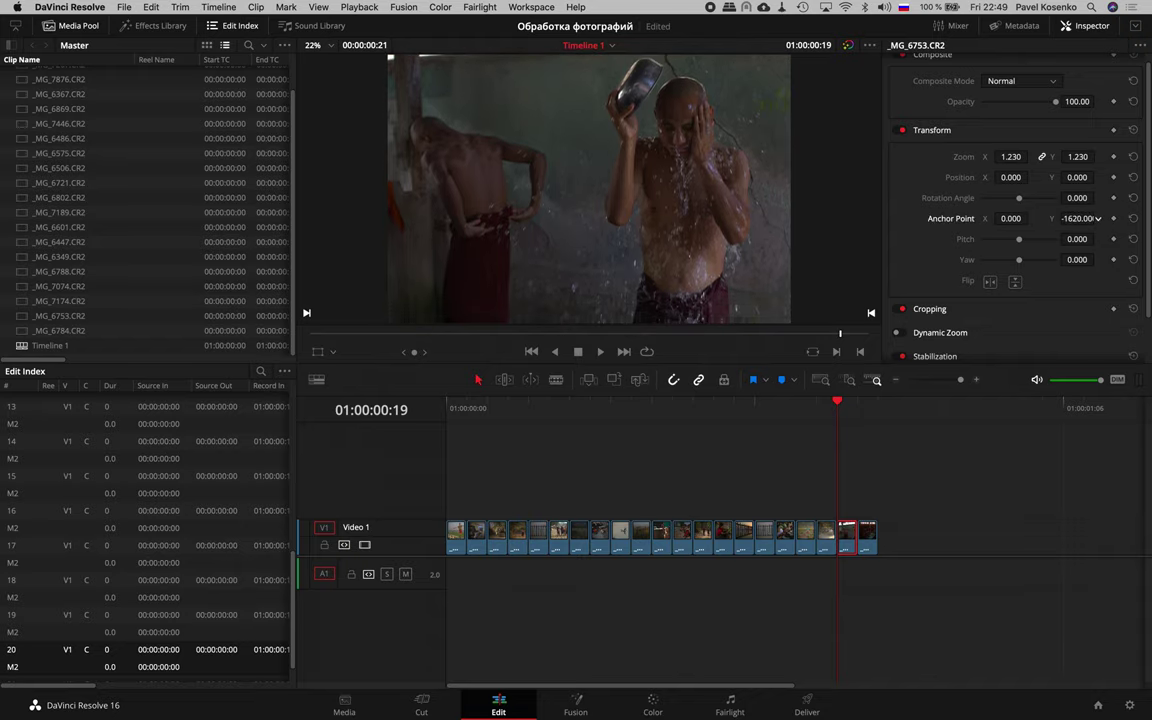
pyautogui.click(655, 706)
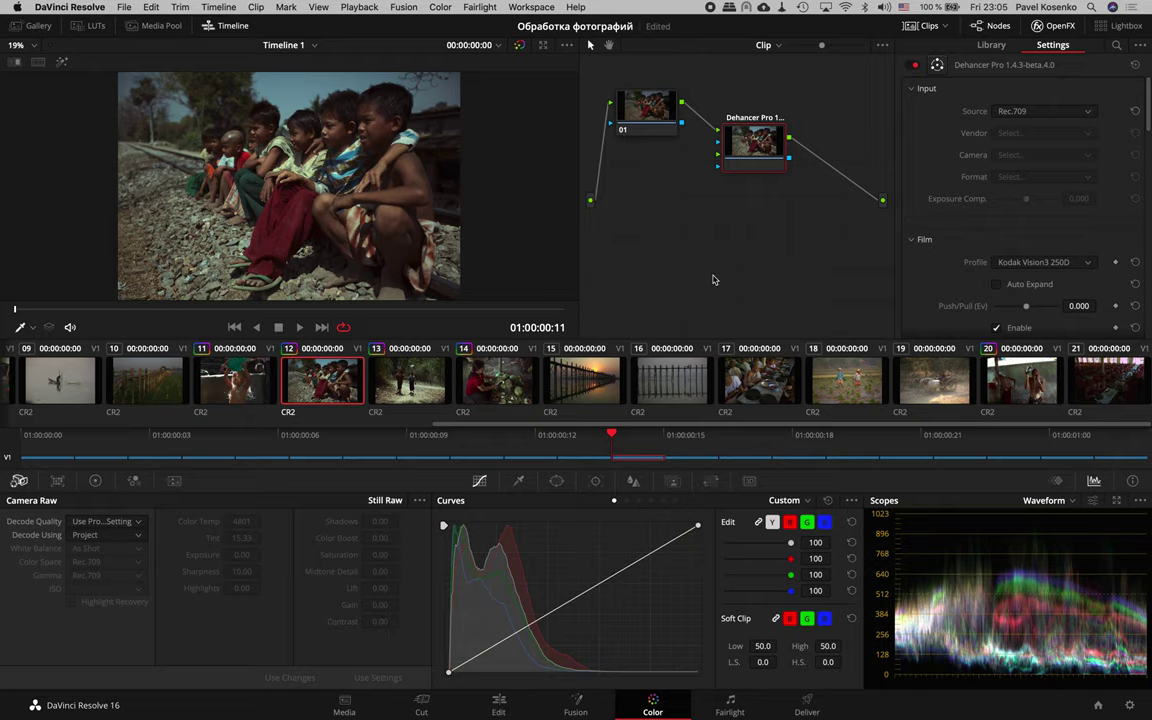
# Set the Deliver filename to burma, destination Desktop/На обработку/Ready, rendering individual clips.
pyautogui.click(808, 703)
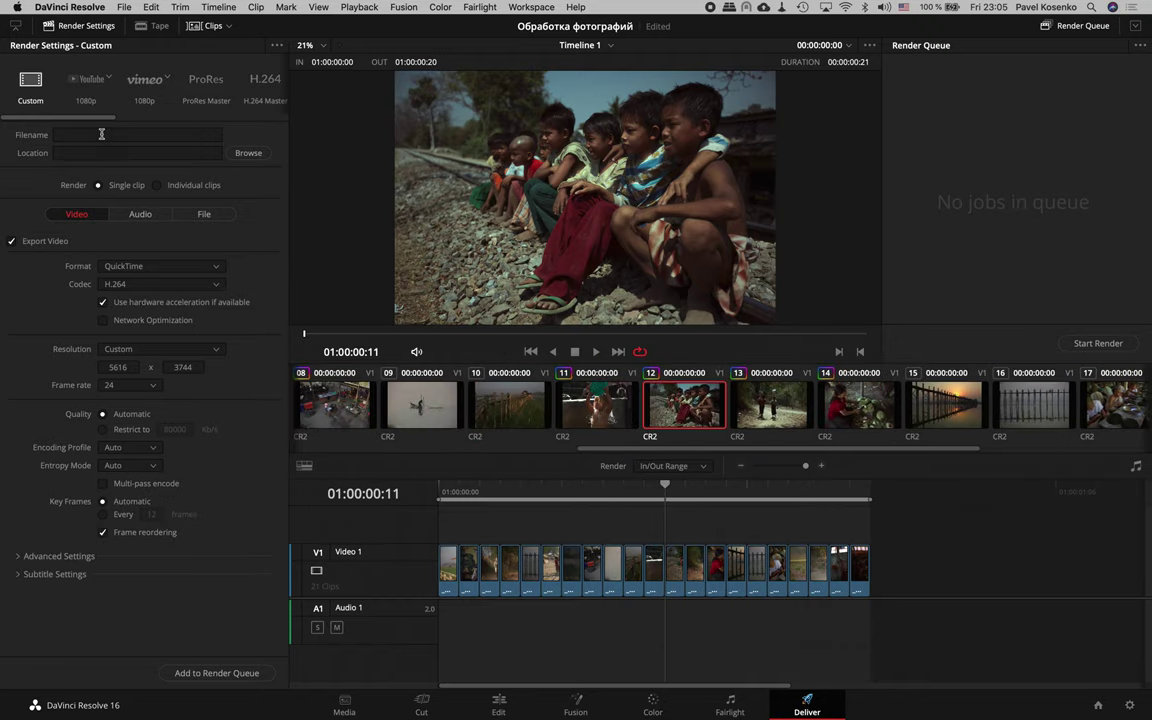
pyautogui.click(101, 134)
pyautogui.write('burma')
pyautogui.click(248, 153)
pyautogui.click(290, 264)
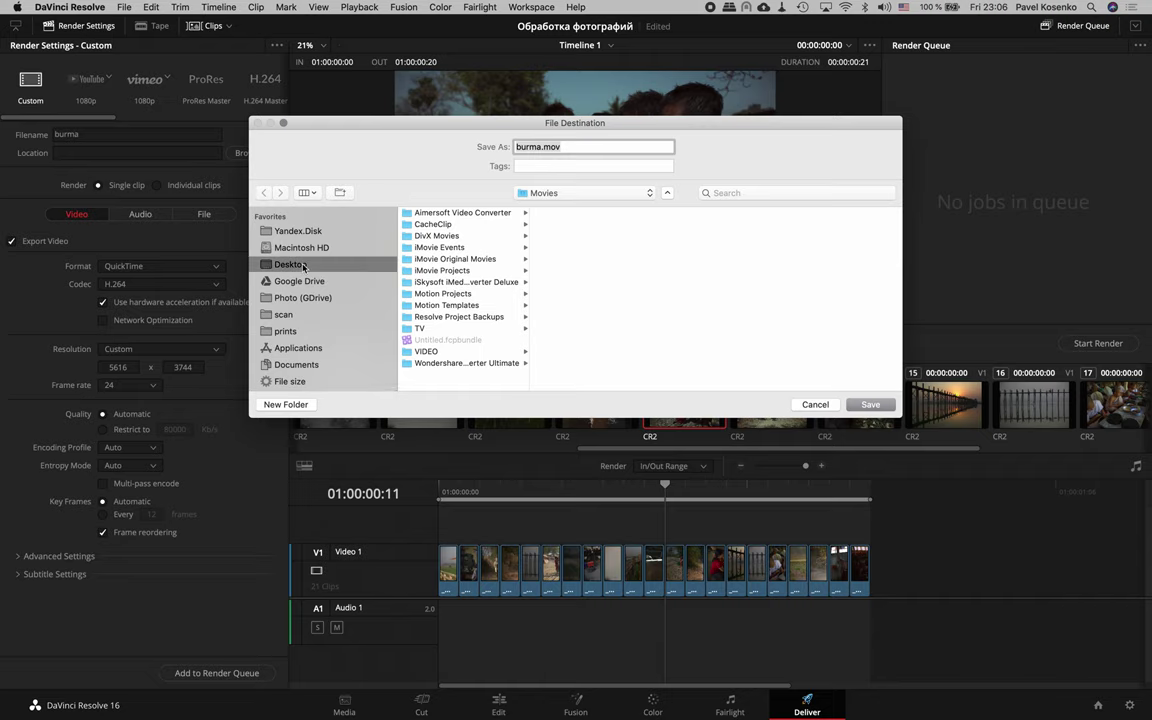
pyautogui.scroll(-5, 455, 290)
pyautogui.click(590, 380)
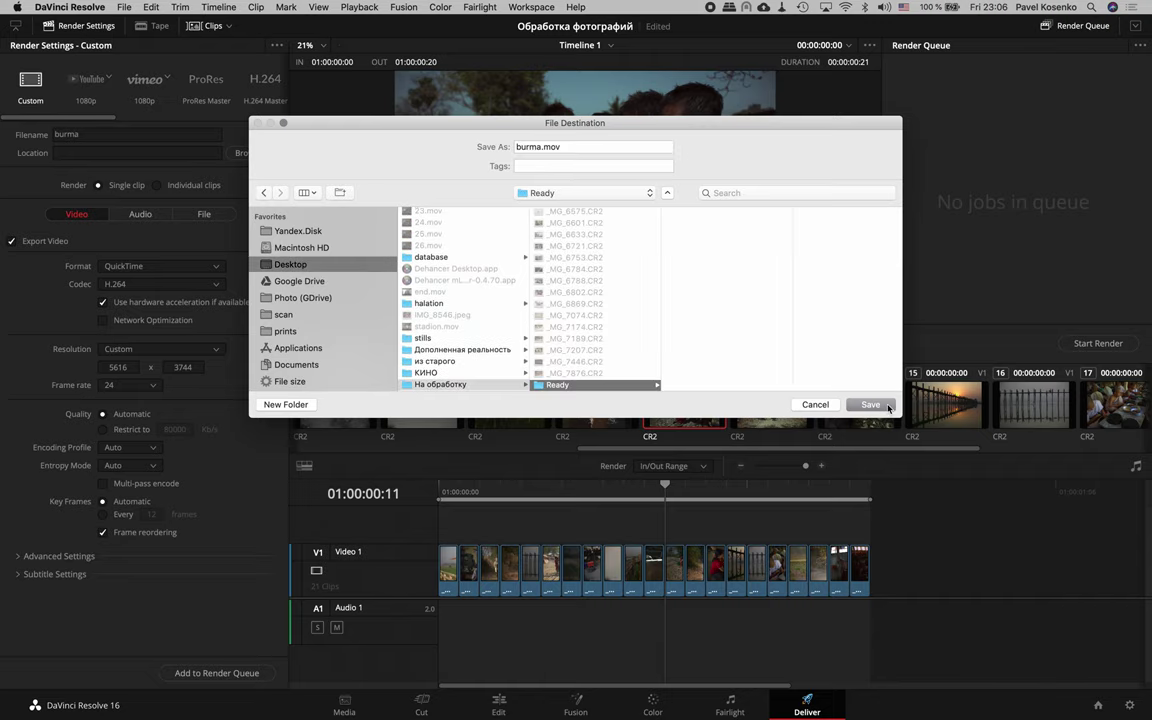
pyautogui.click(870, 404)
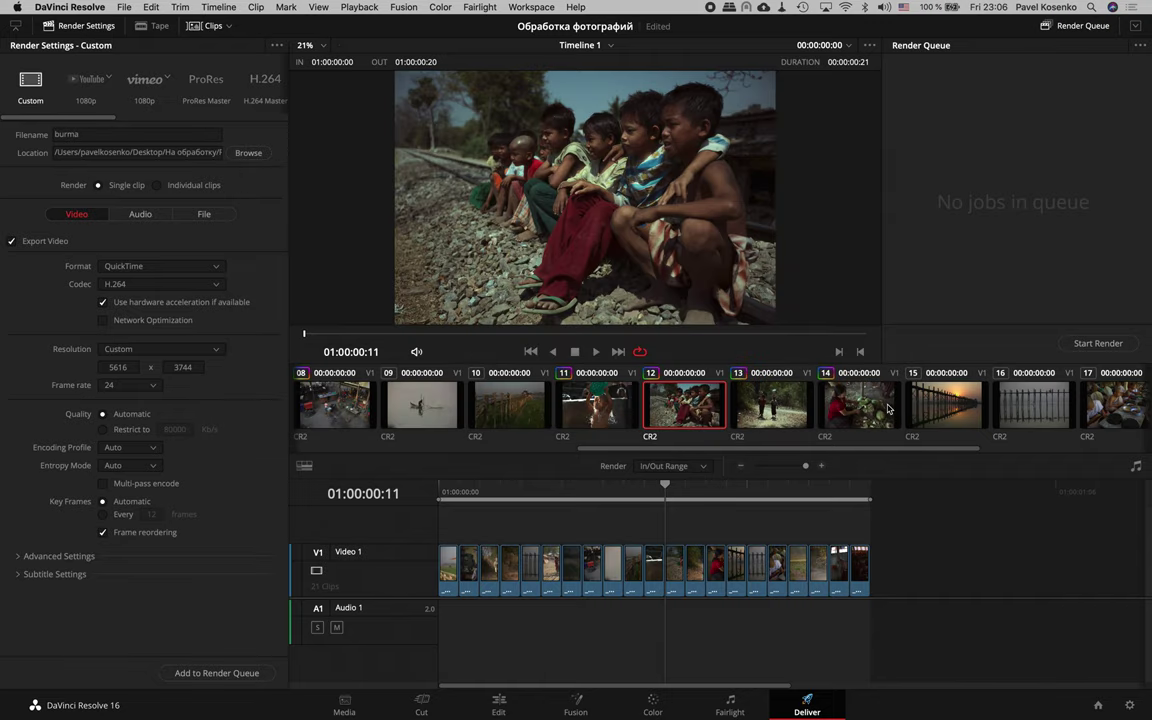
pyautogui.click(157, 186)
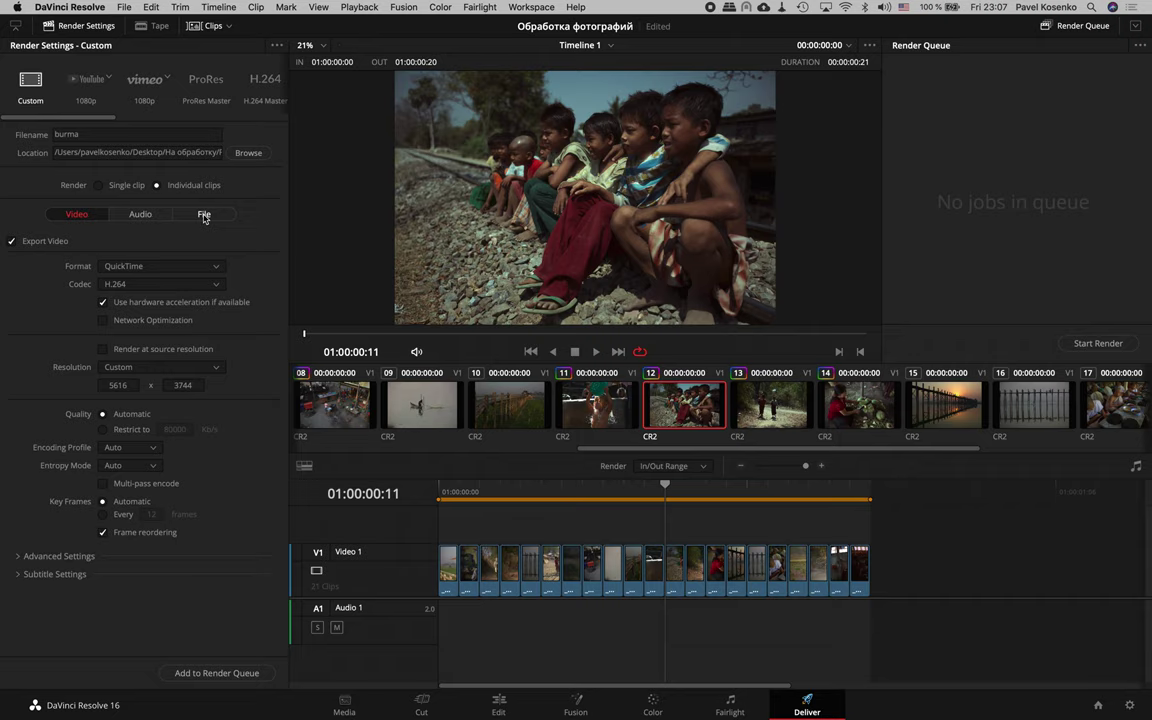
# Enable unique filenames and set the export format to TIFF, RGB 8-bit.
pyautogui.click(204, 216)
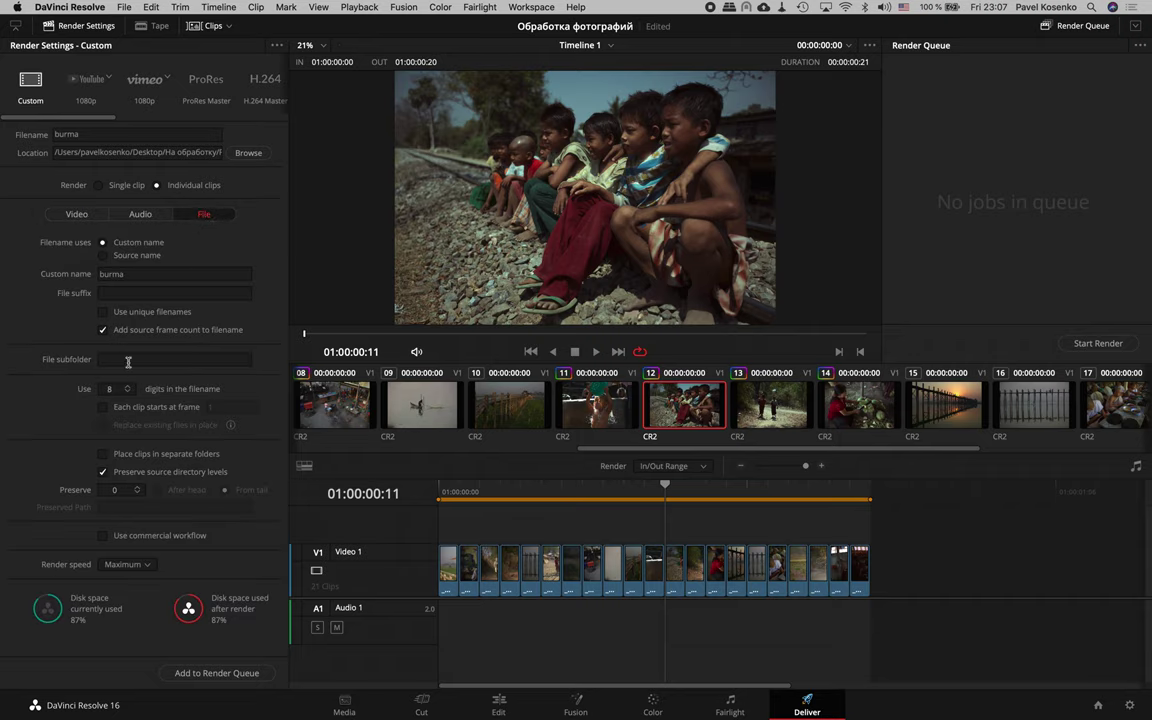
pyautogui.click(103, 312)
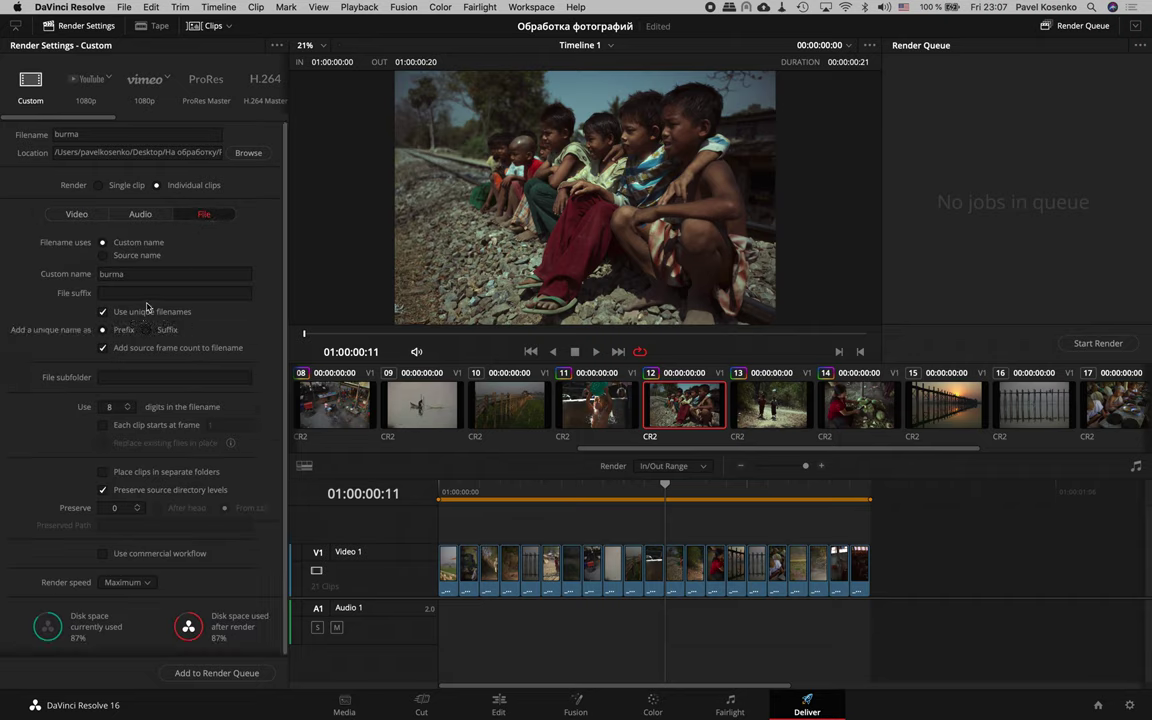
pyautogui.click(88, 212)
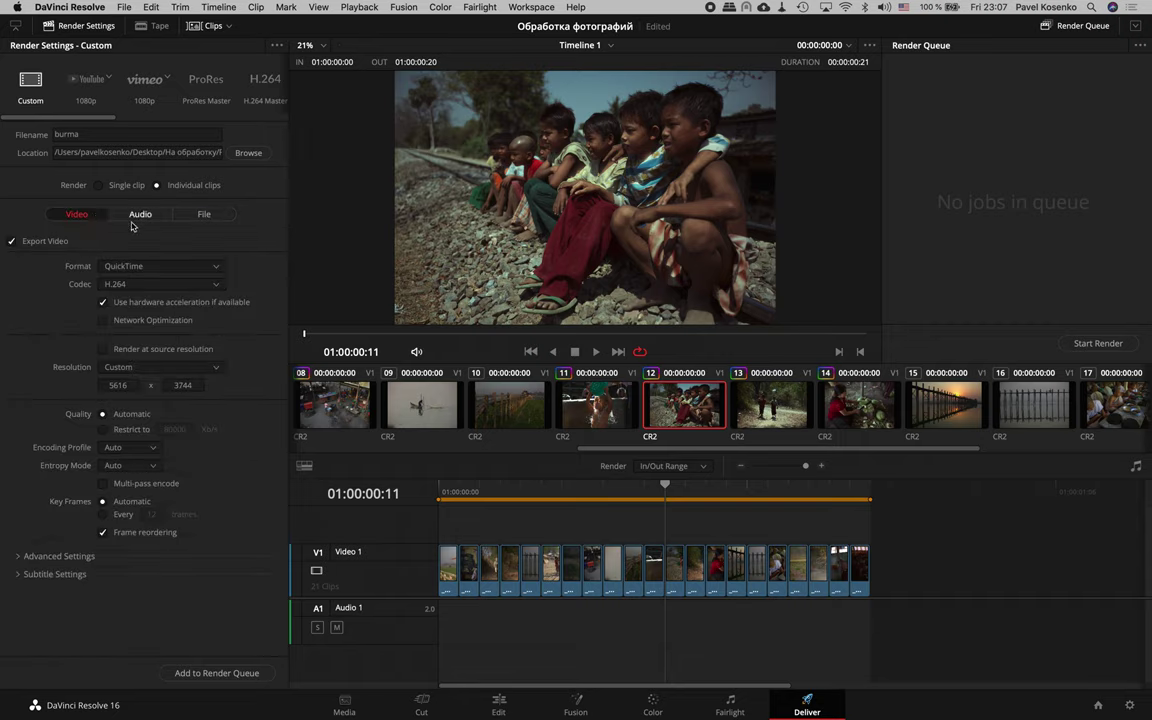
pyautogui.click(158, 266)
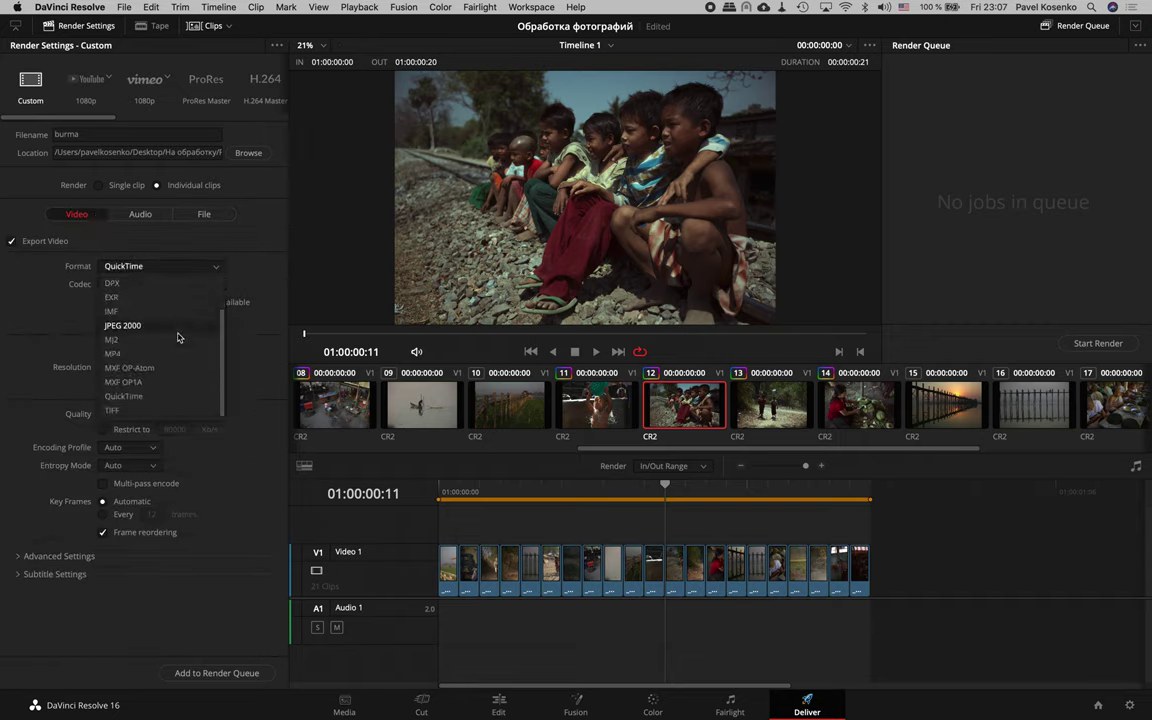
pyautogui.click(155, 410)
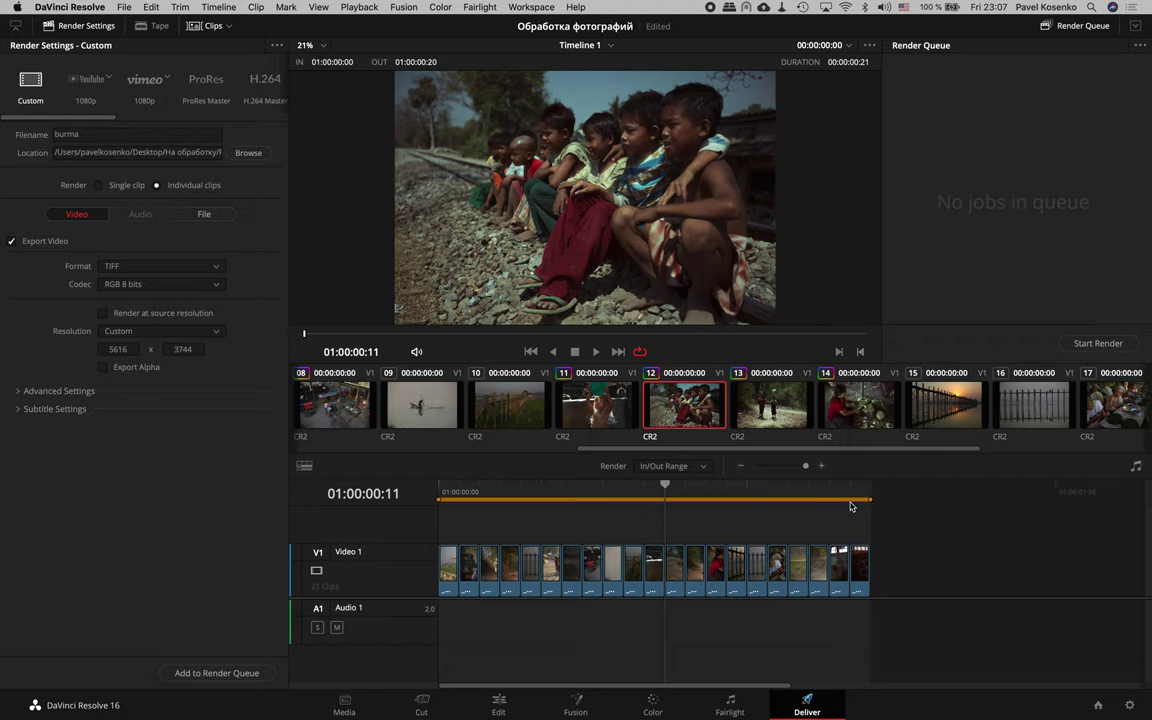
# Check the timeline's start, end and middle with the playhead.
pyautogui.click(443, 493)
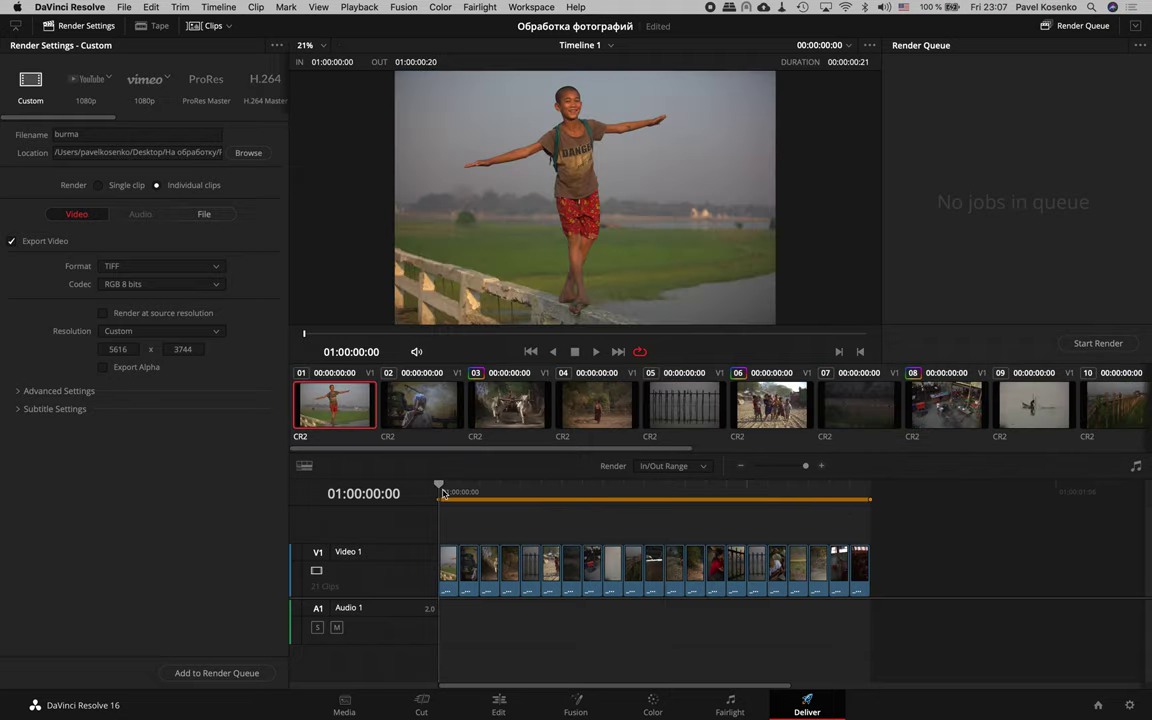
pyautogui.click(870, 494)
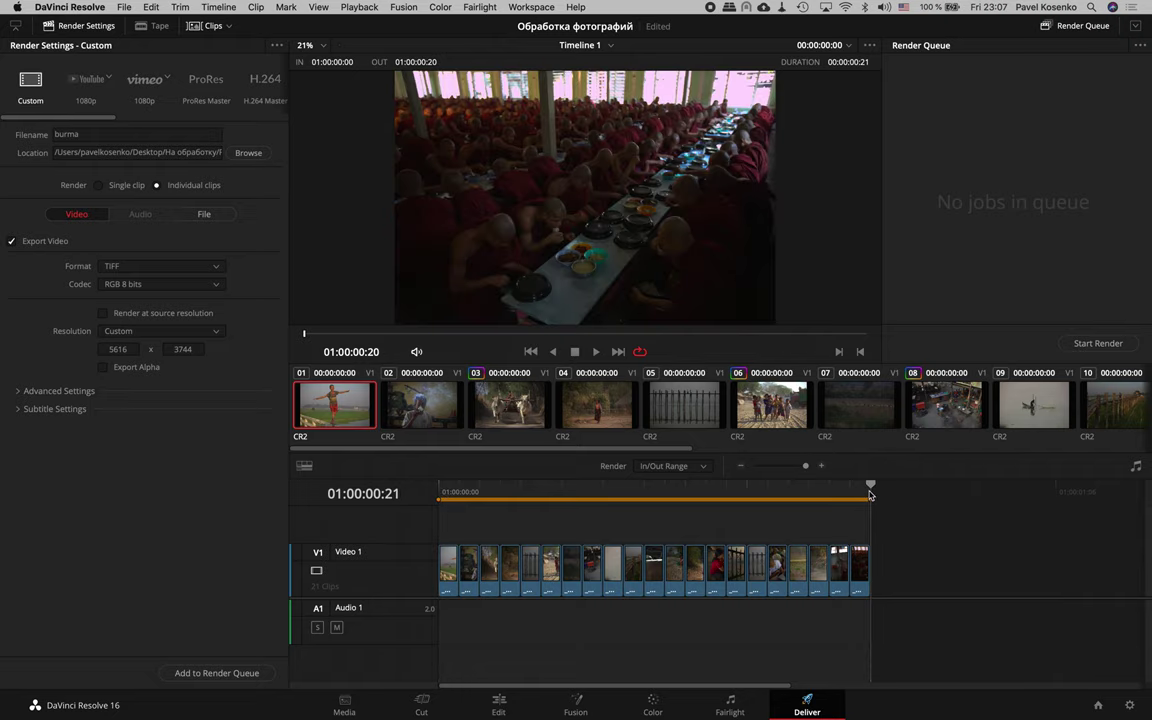
pyautogui.click(667, 492)
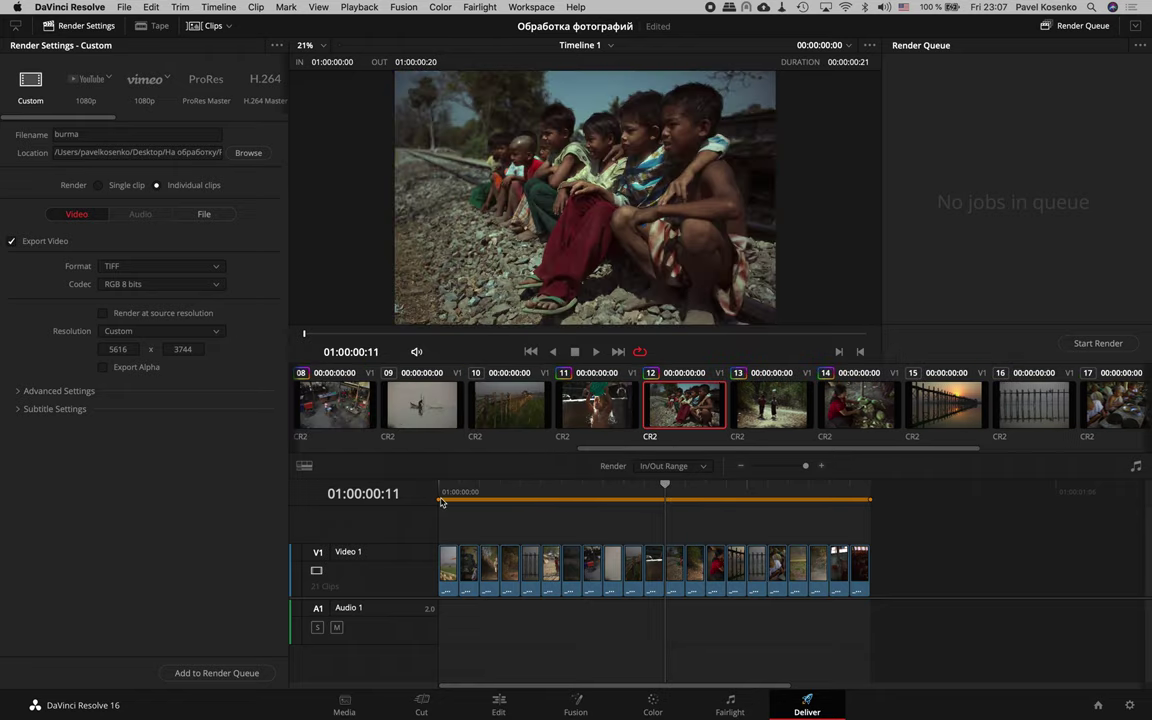
# Narrow the render range to clips 01:00:00:11–01:00:00:13, leaving resolution at 5616 x 3744.
pyautogui.moveTo(441, 500); pyautogui.dragTo(685, 500)
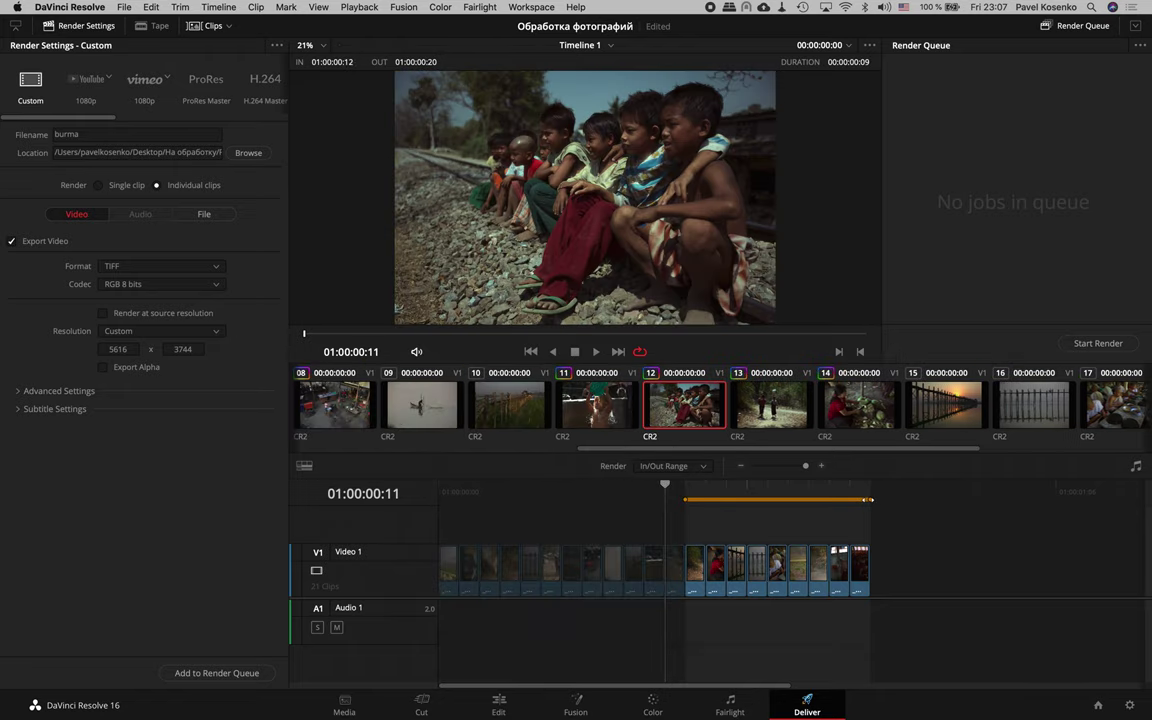
pyautogui.moveTo(872, 499); pyautogui.dragTo(707, 490)
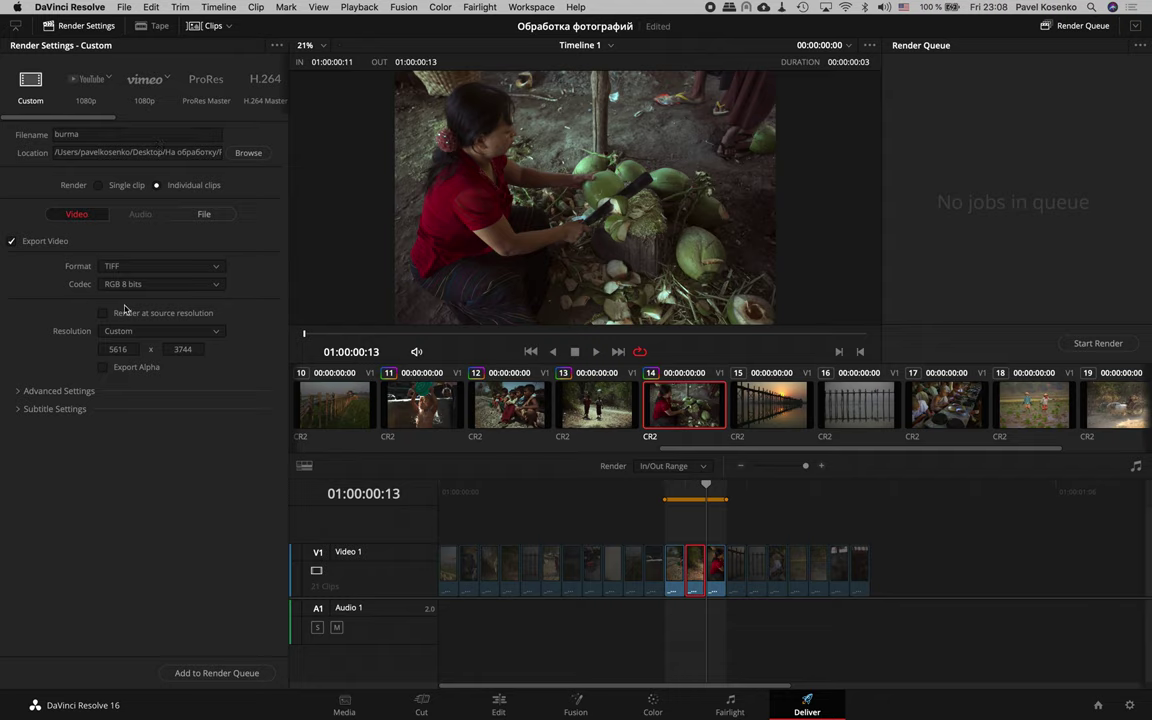
pyautogui.click(175, 333)
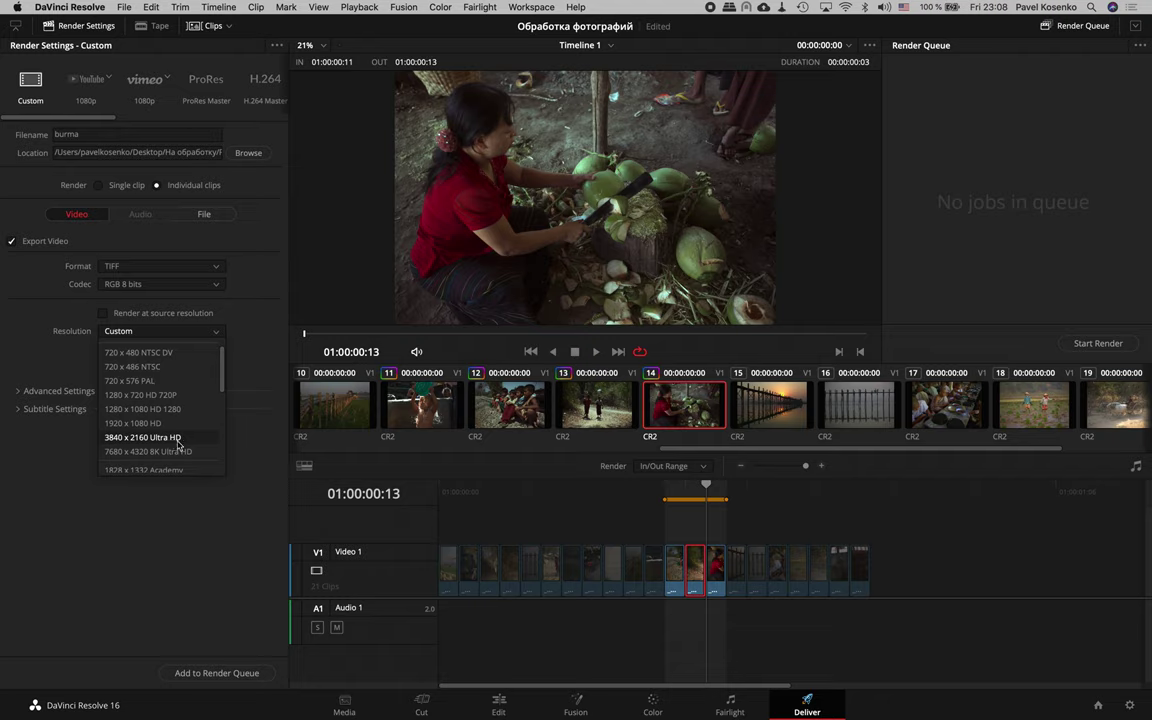
pyautogui.press('Escape')
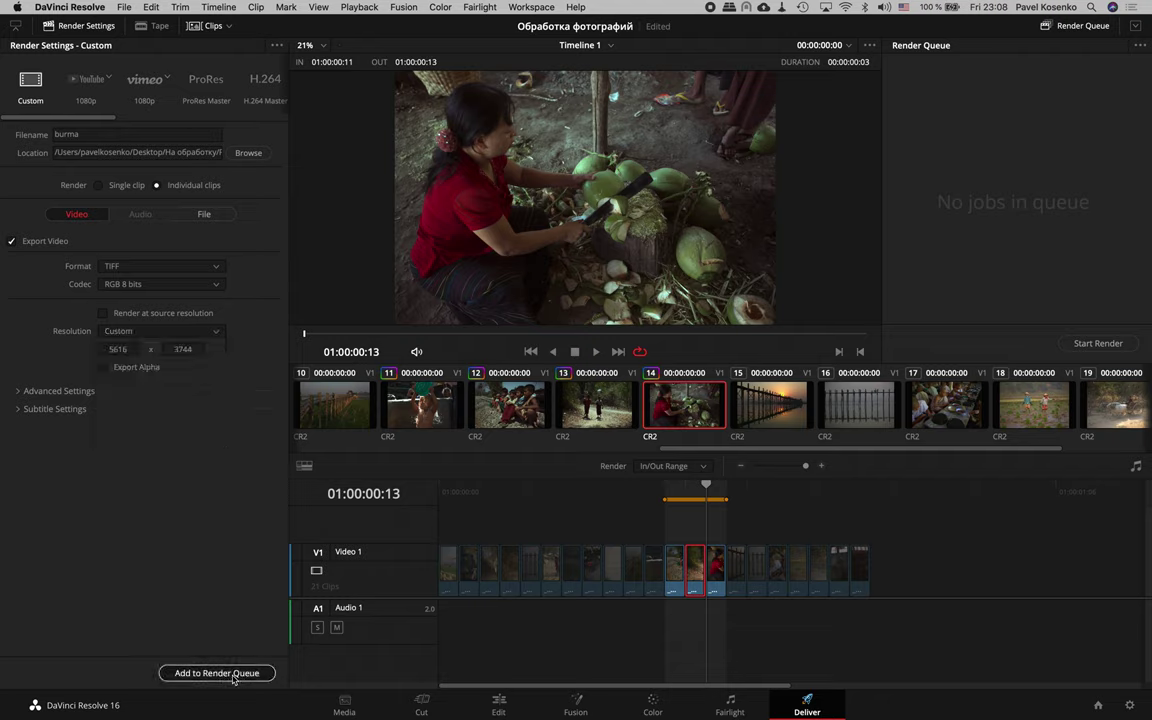
# Add the export as Job 1 with 3 clips to the render queue and start rendering it.
pyautogui.click(233, 675)
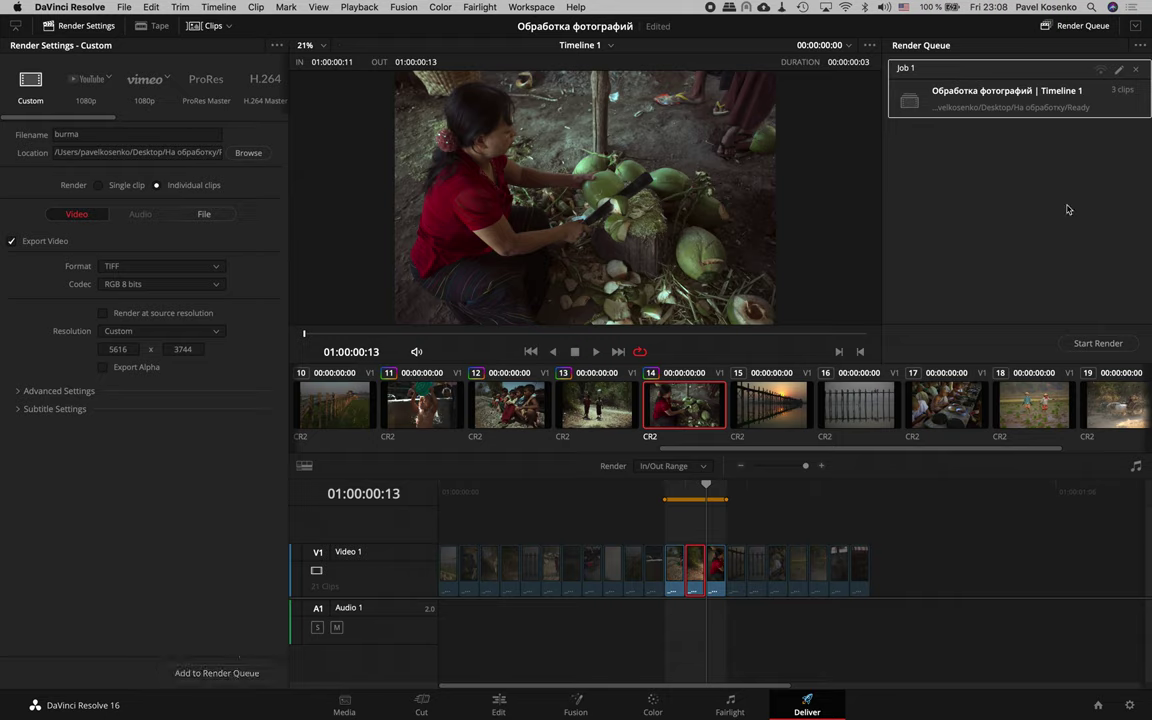
pyautogui.click(1093, 347)
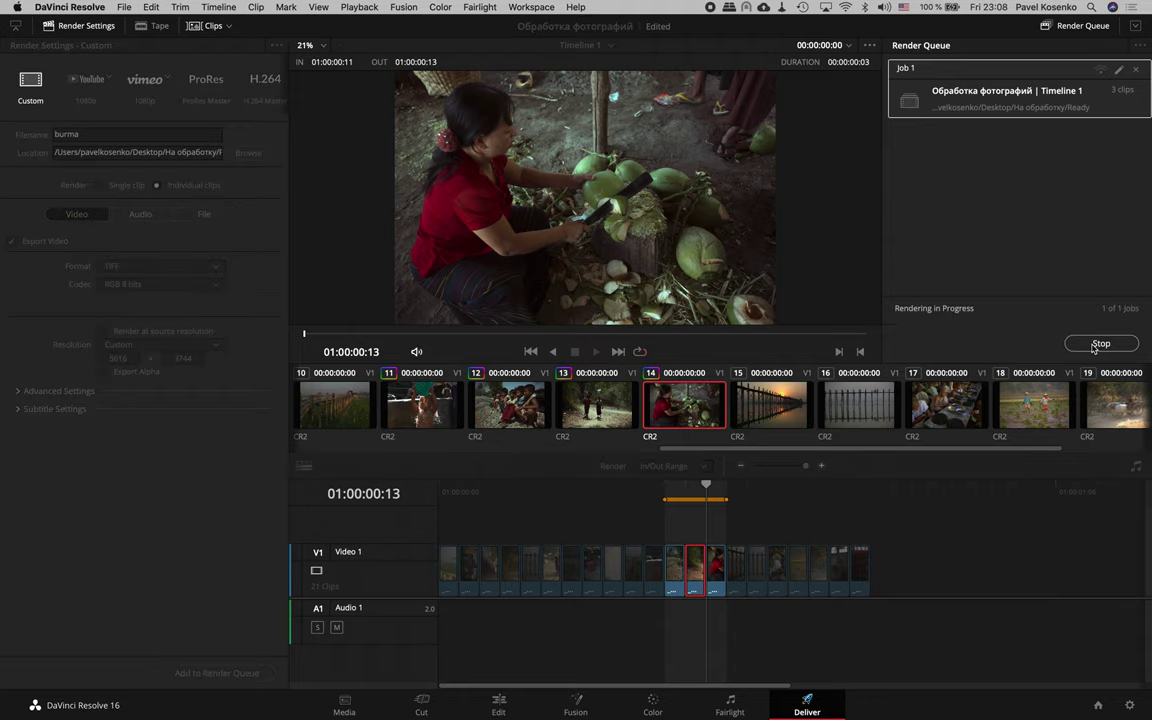